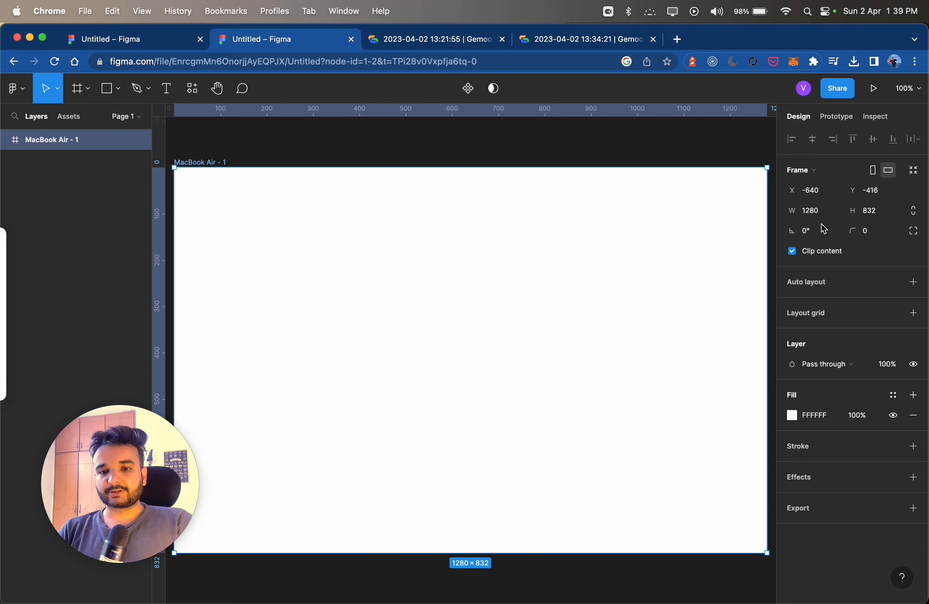
Add a layout grid to the MacBook Air - 1 frame and set it to 12 columns
click(302, 232)
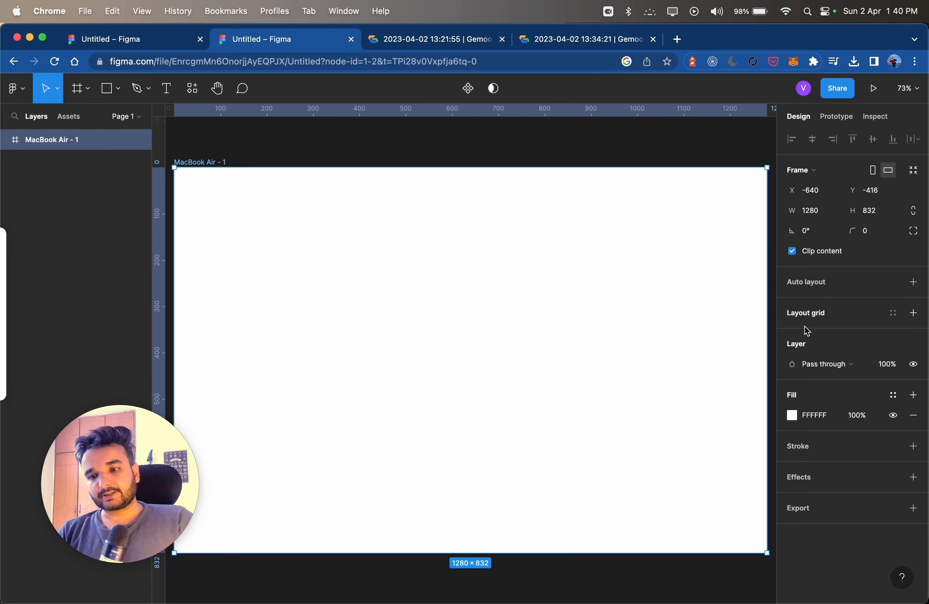
click(915, 314)
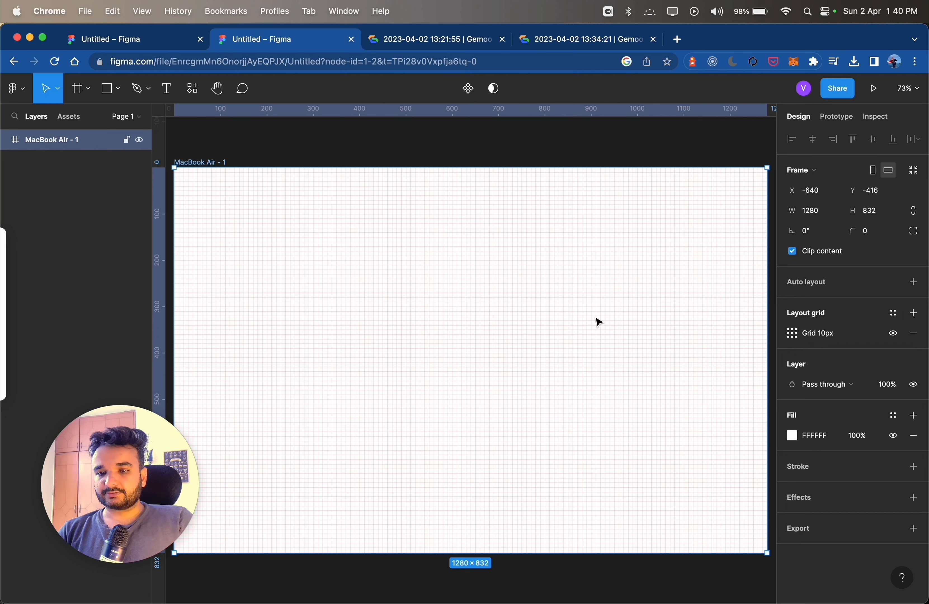
click(792, 334)
click(651, 336)
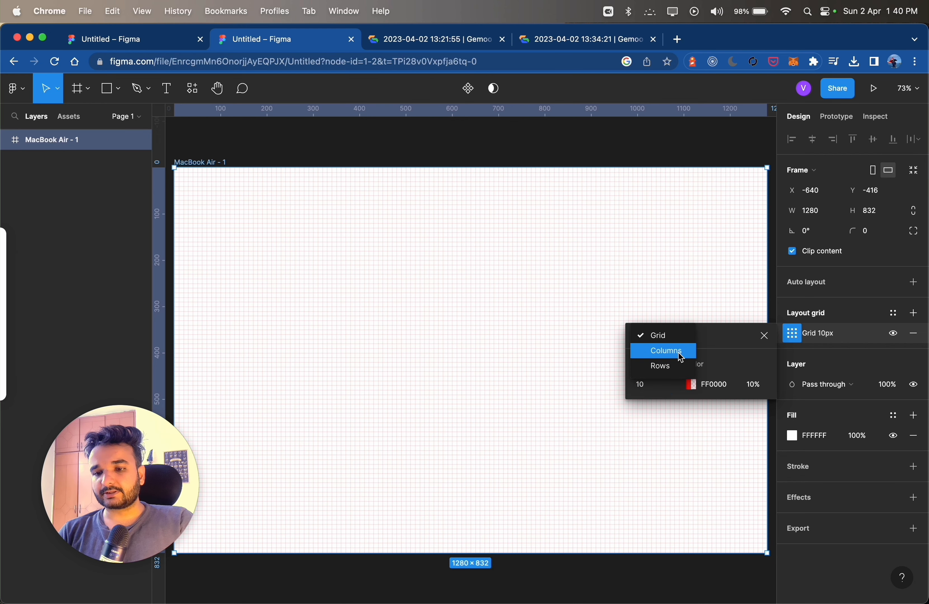
click(666, 351)
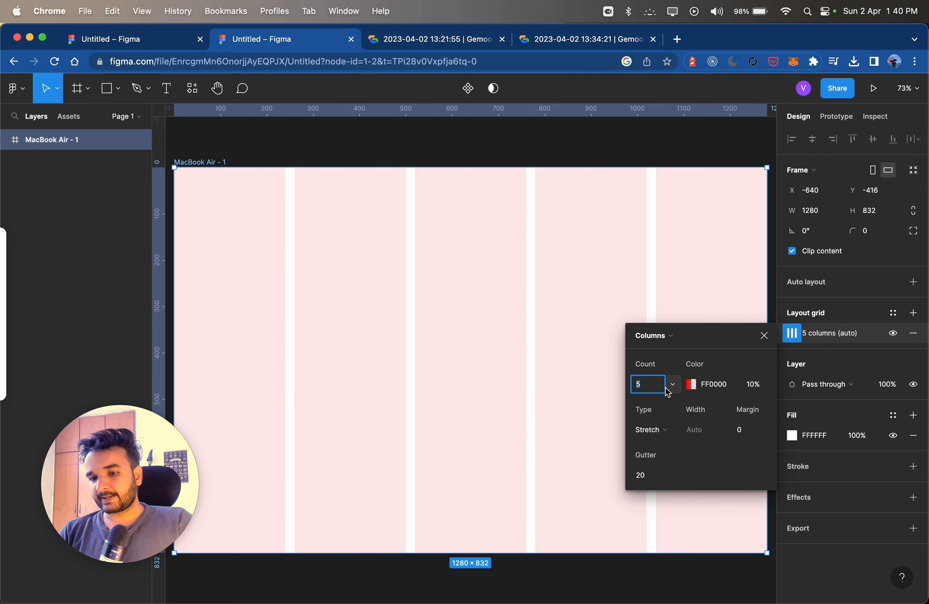
text(12)
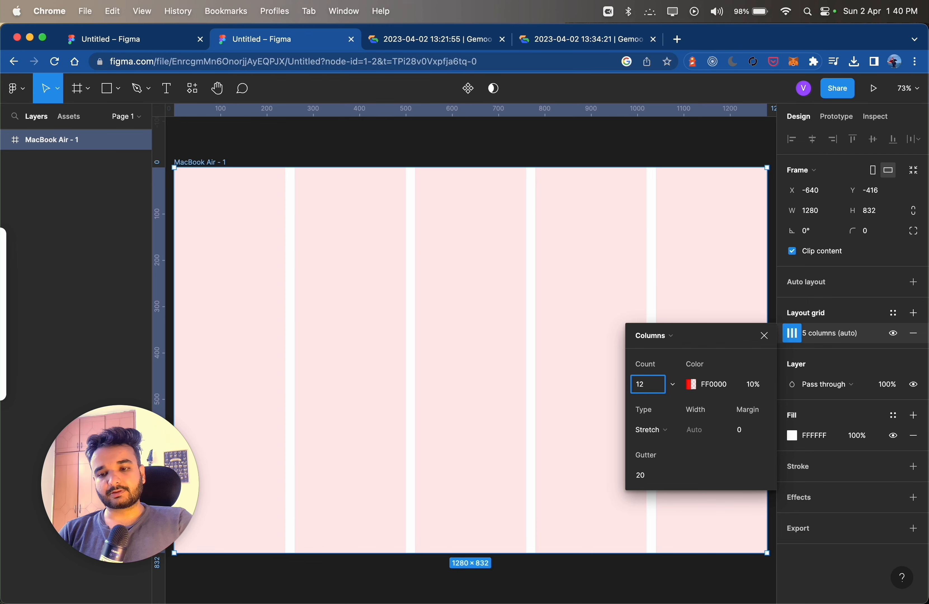
key(Return)
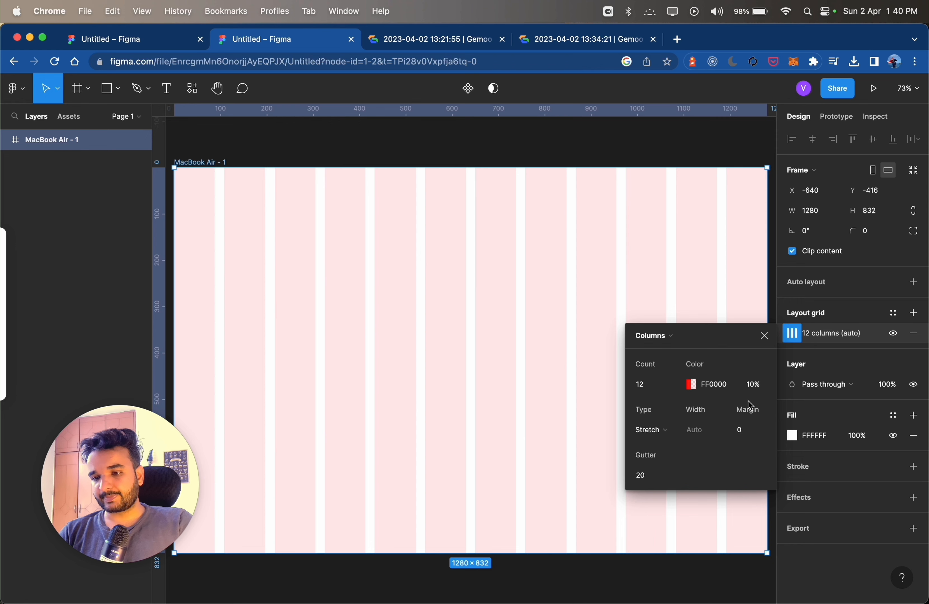
Set the column grid's margin to 70
click(750, 436)
text(7)
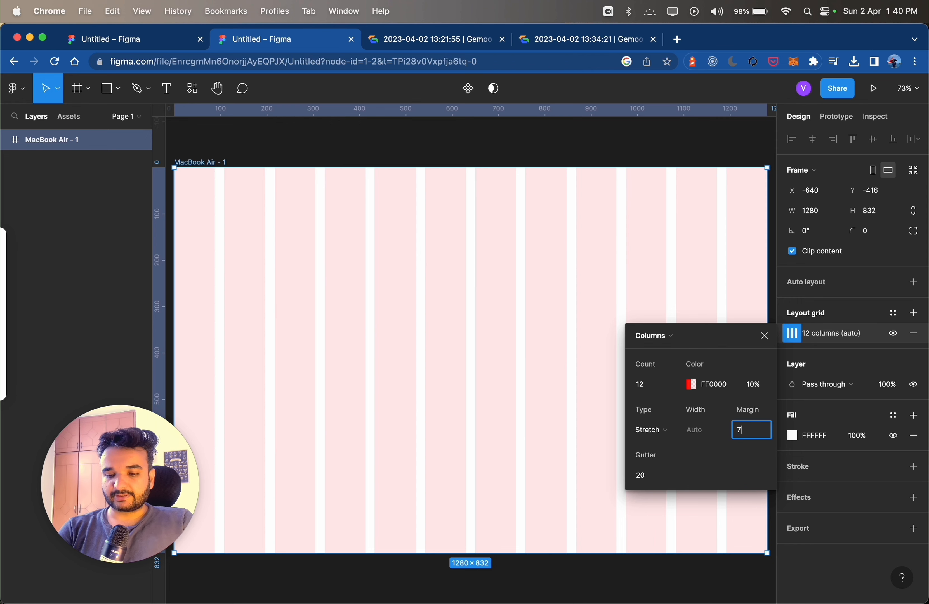
text(0)
key(Return)
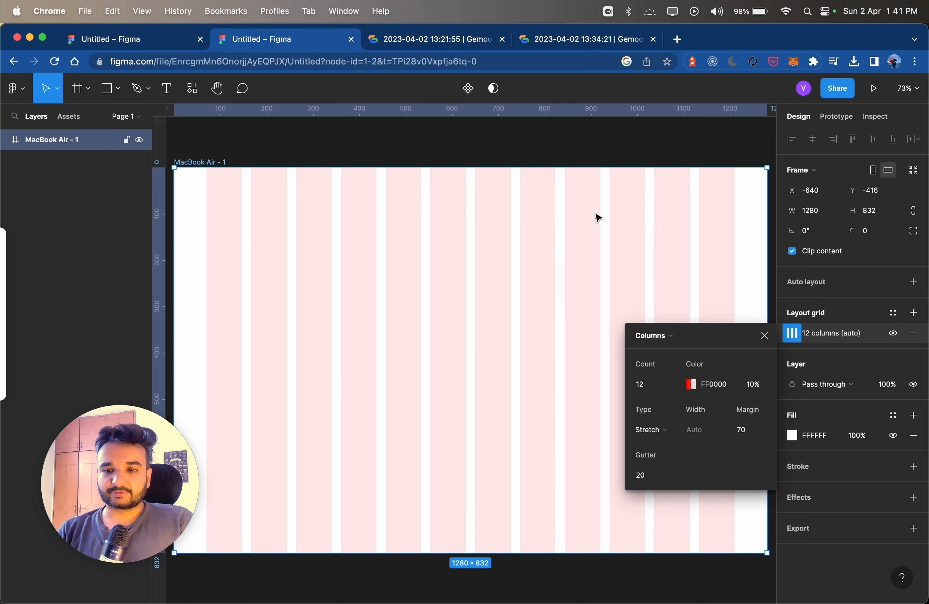
key(Escape)
Toggle the column grid's visibility off and on to compare the frame with and without it
click(895, 334)
click(895, 334)
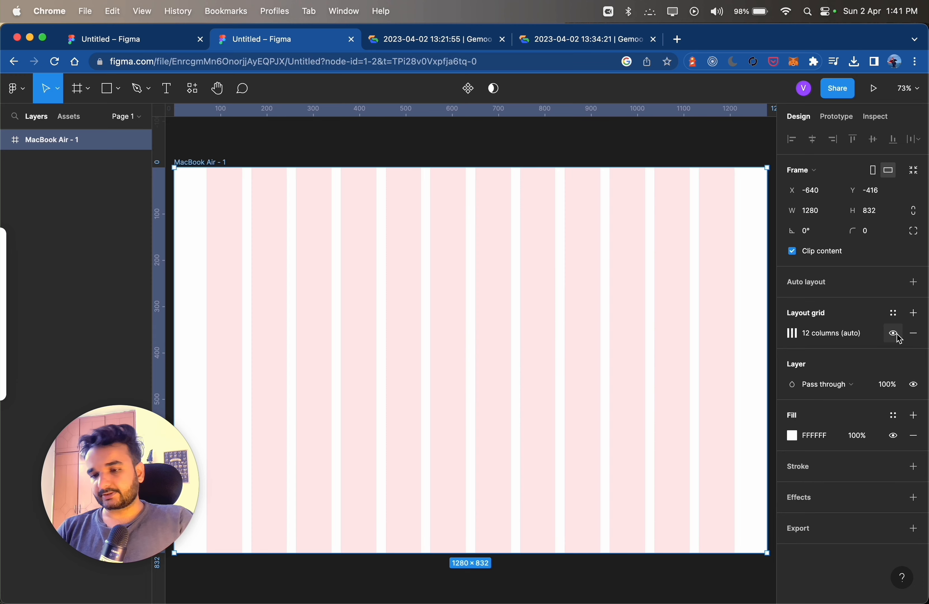
click(897, 336)
click(897, 336)
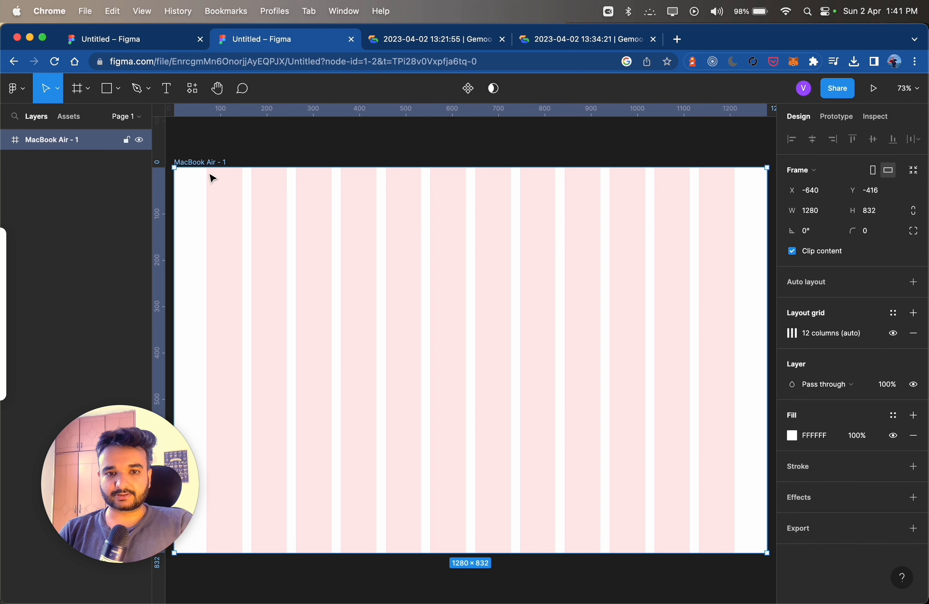
Draw a header rectangle about 1140 × 82 across all columns near the frame's upper edge and fill it with FFDC5F
click(111, 90)
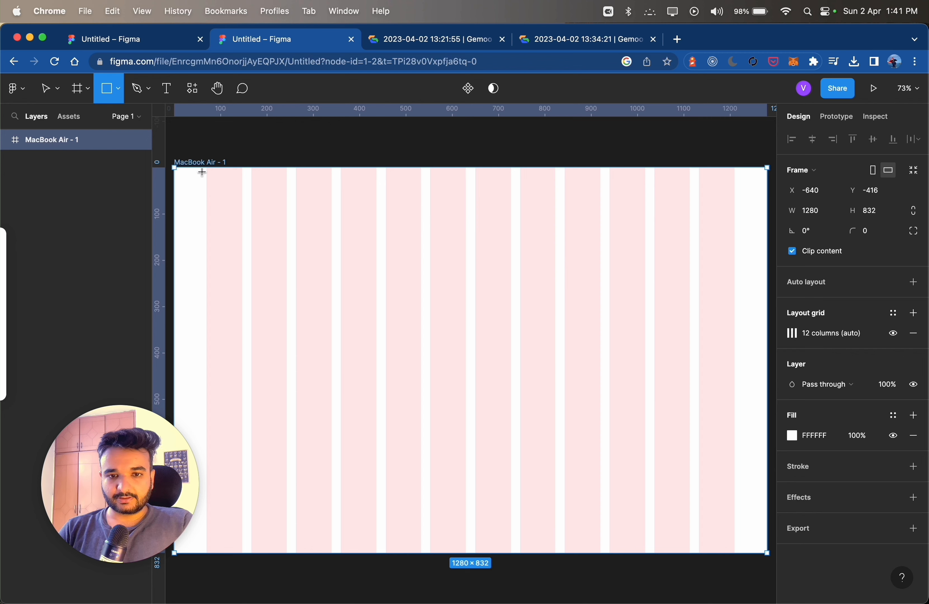
drag(207, 170, 736, 208)
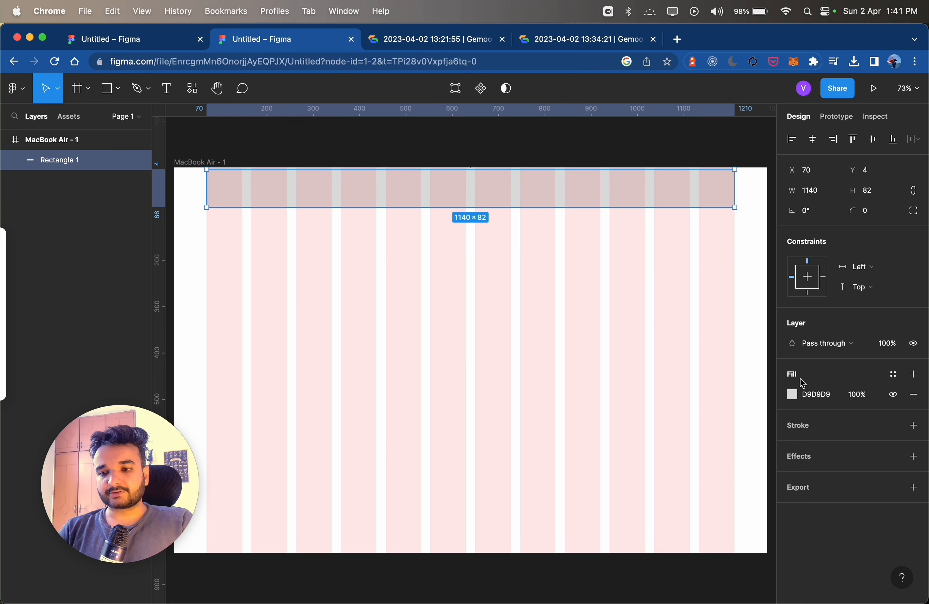
click(792, 394)
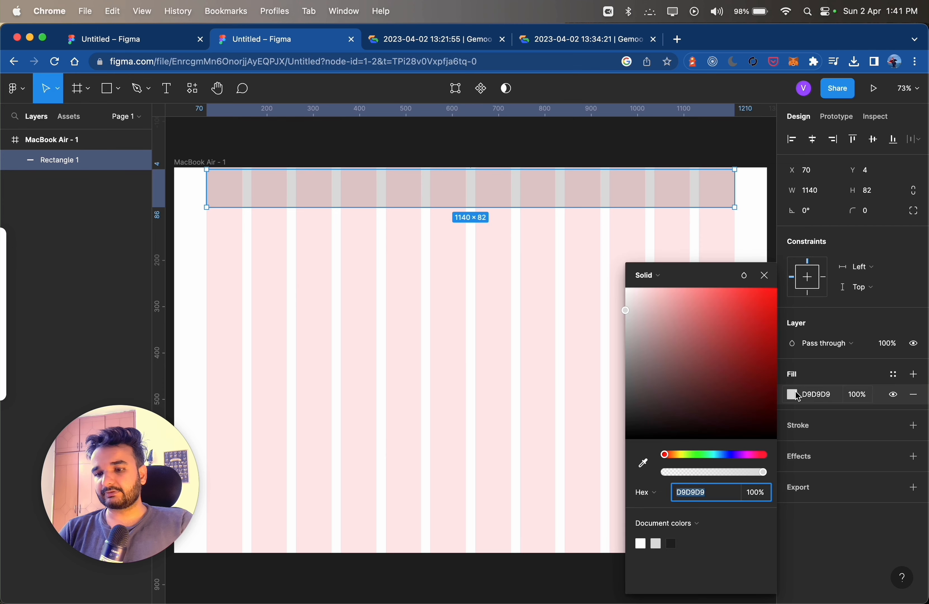
click(627, 338)
click(543, 197)
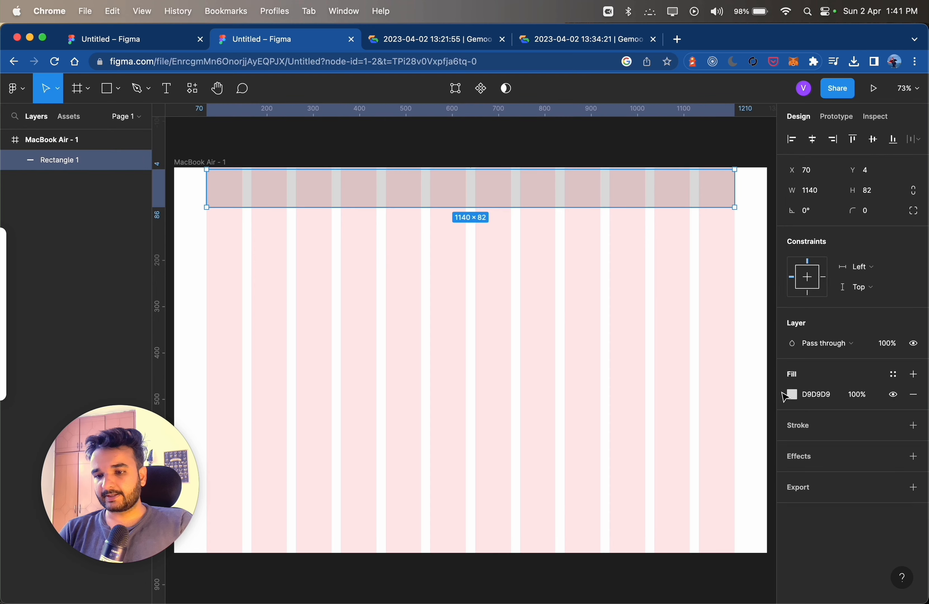
click(792, 394)
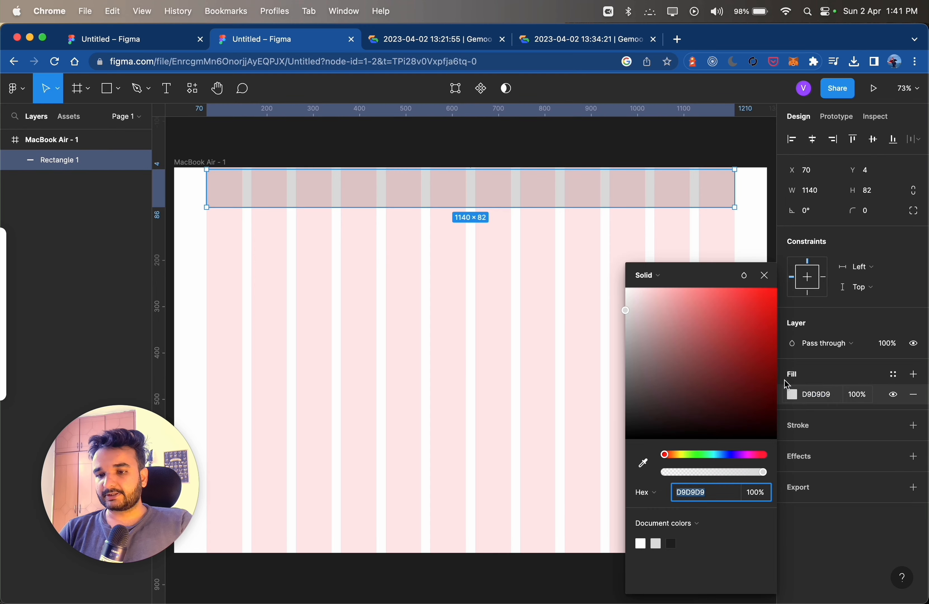
drag(706, 333, 572, 276)
click(692, 493)
text(FFDC5F)
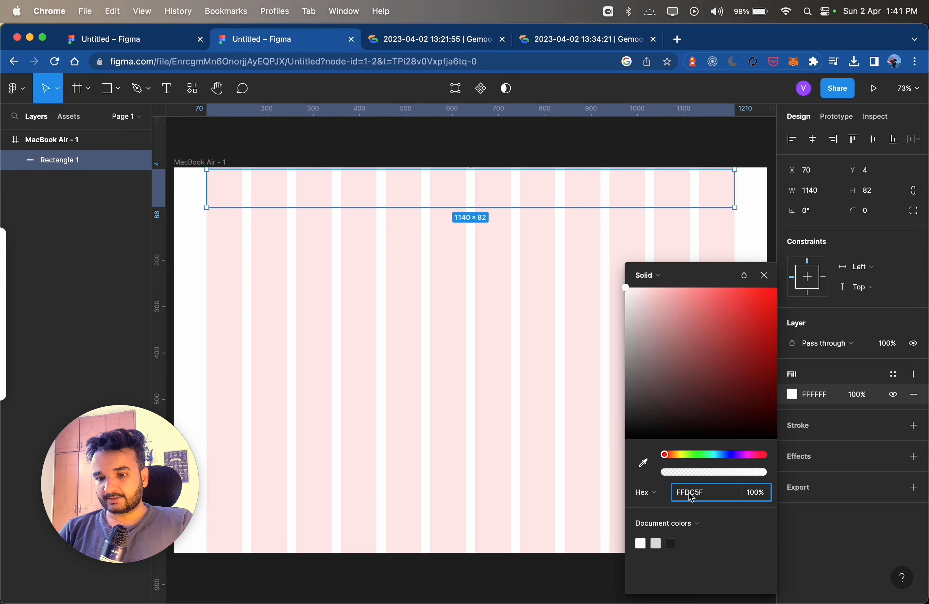
key(Return)
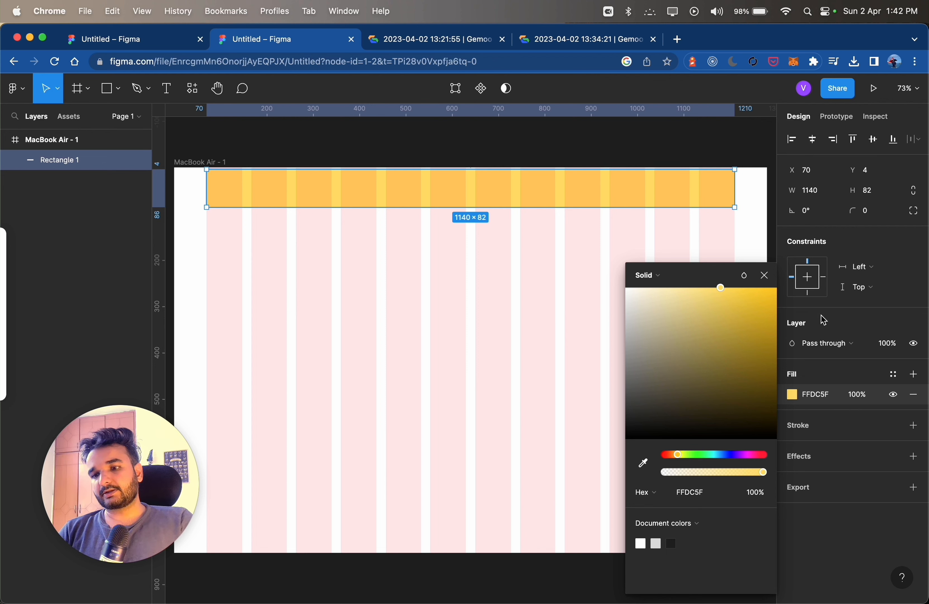
Hide the column grid on the MacBook Air - 1 frame
click(59, 139)
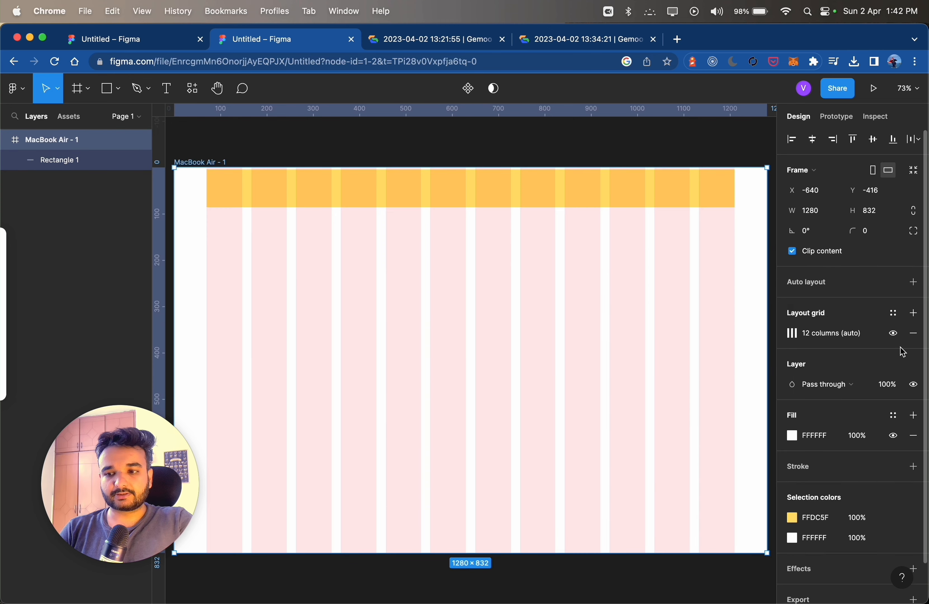
click(894, 333)
click(470, 271)
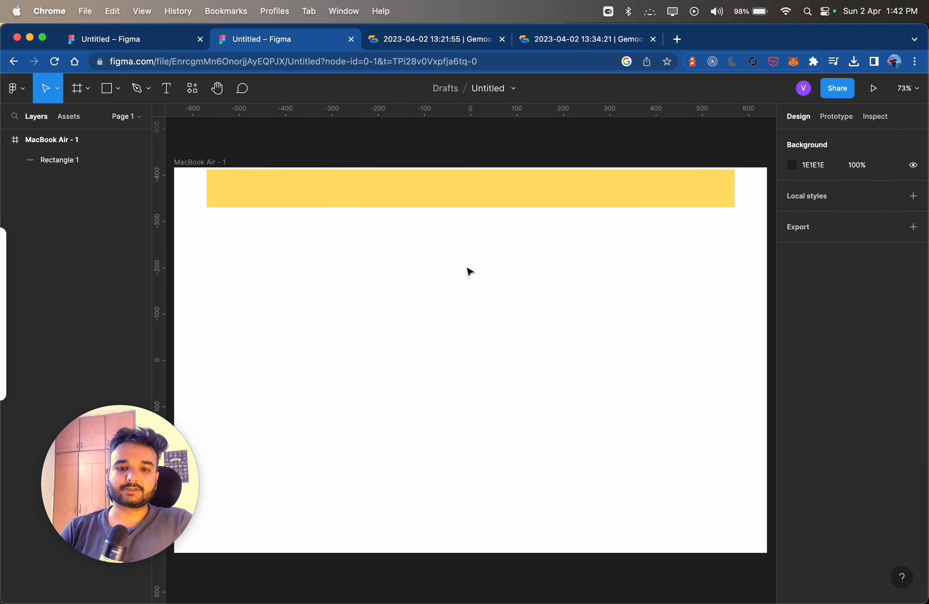
Place the image BLACK.png from the Downloads folder onto the frame
click(14, 90)
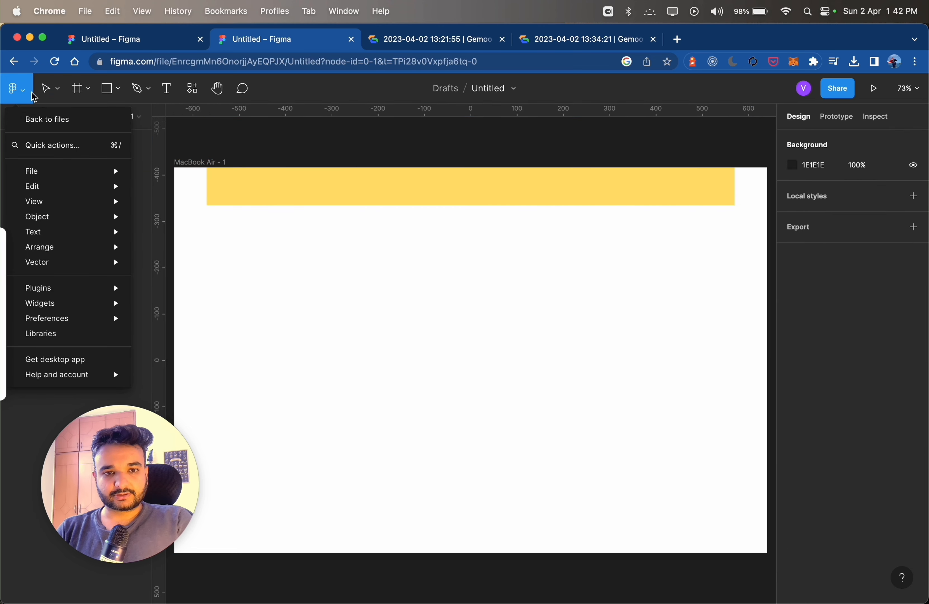
mouse_move(89, 170)
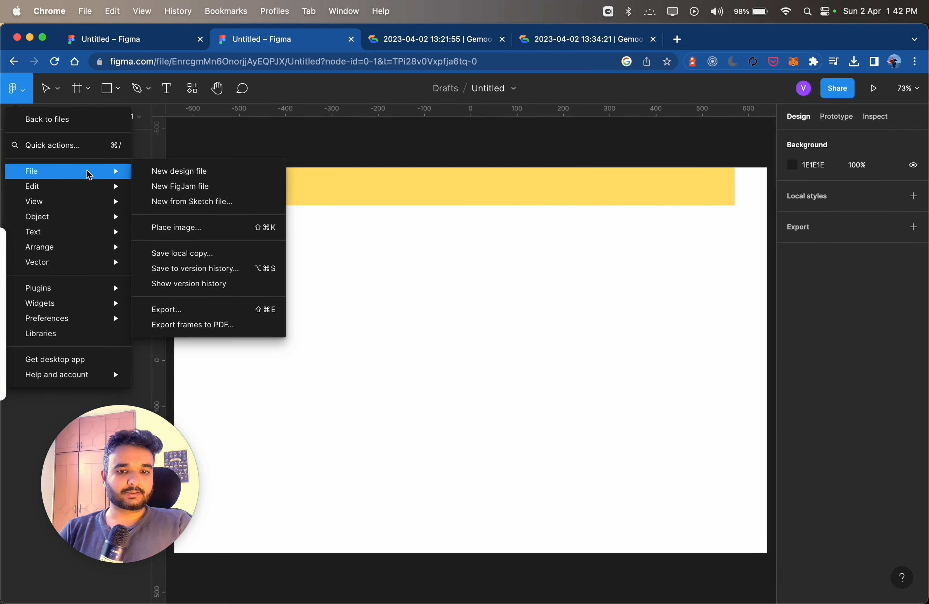
click(207, 231)
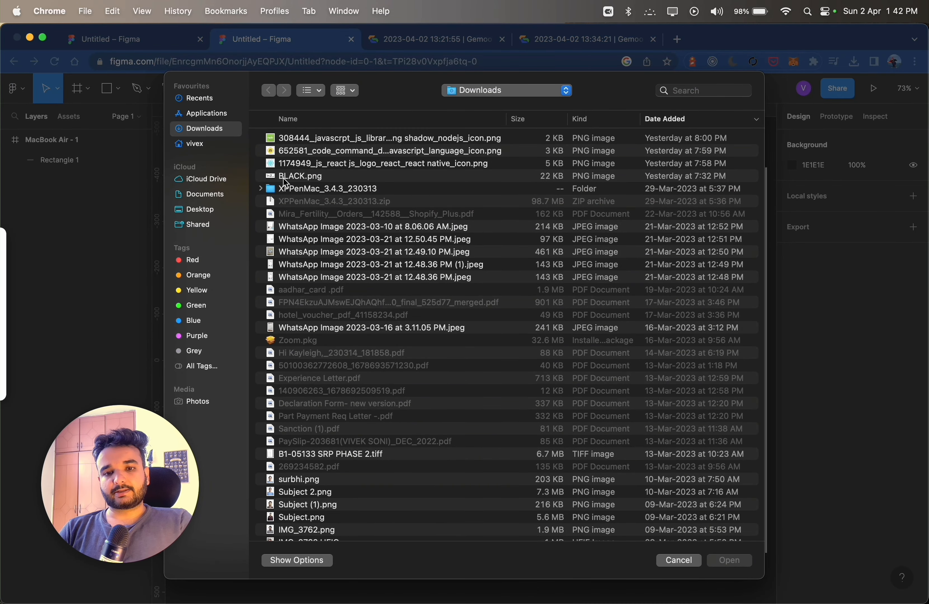
click(287, 178)
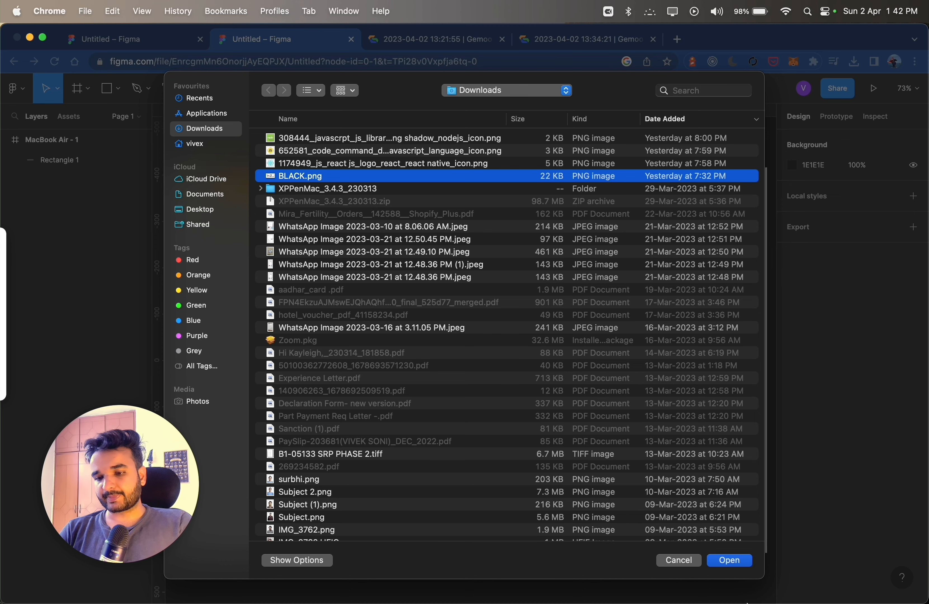
click(743, 561)
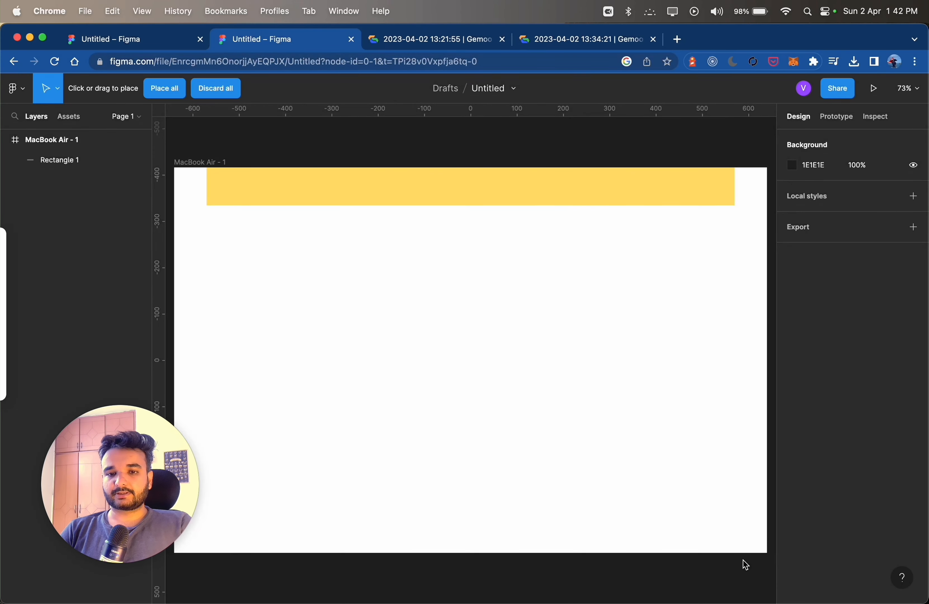
click(355, 248)
Scale the logo image down to about 183 × 62 and position it at the left end of the yellow header bar
drag(725, 404, 316, 252)
drag(244, 223, 261, 187)
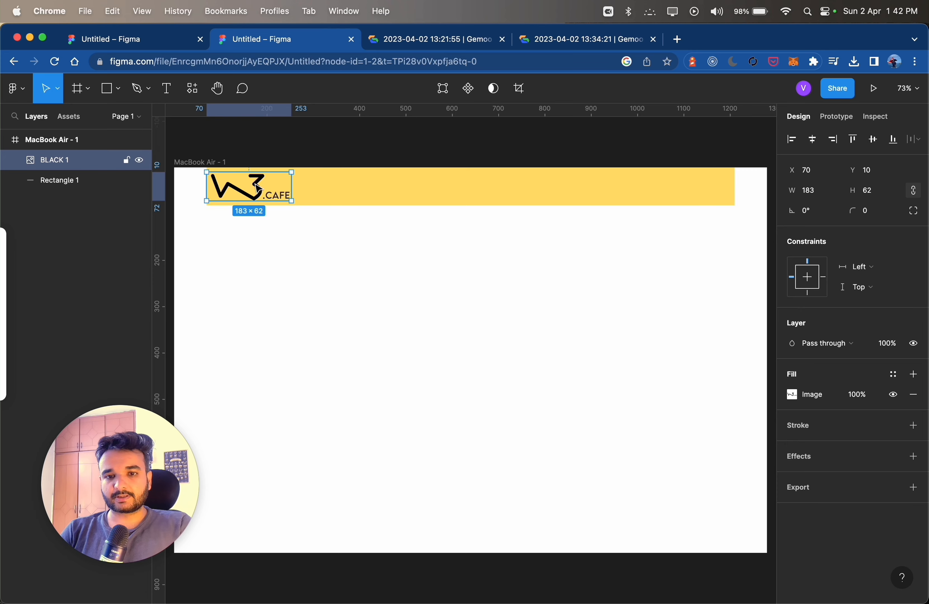
click(351, 320)
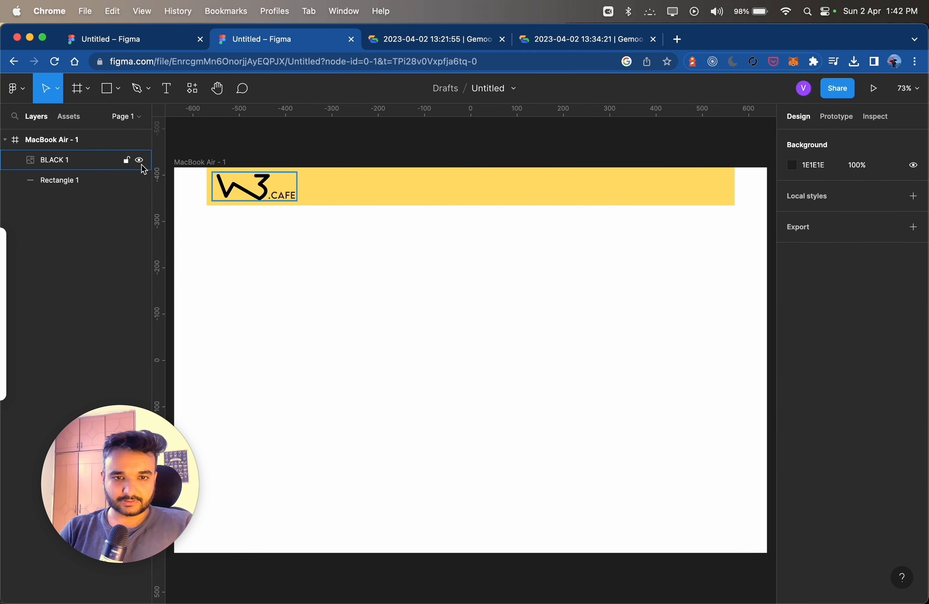
Draw a rectangle about 155 × 42 near the middle of the yellow header bar and fill it with white FFFFFF
click(109, 90)
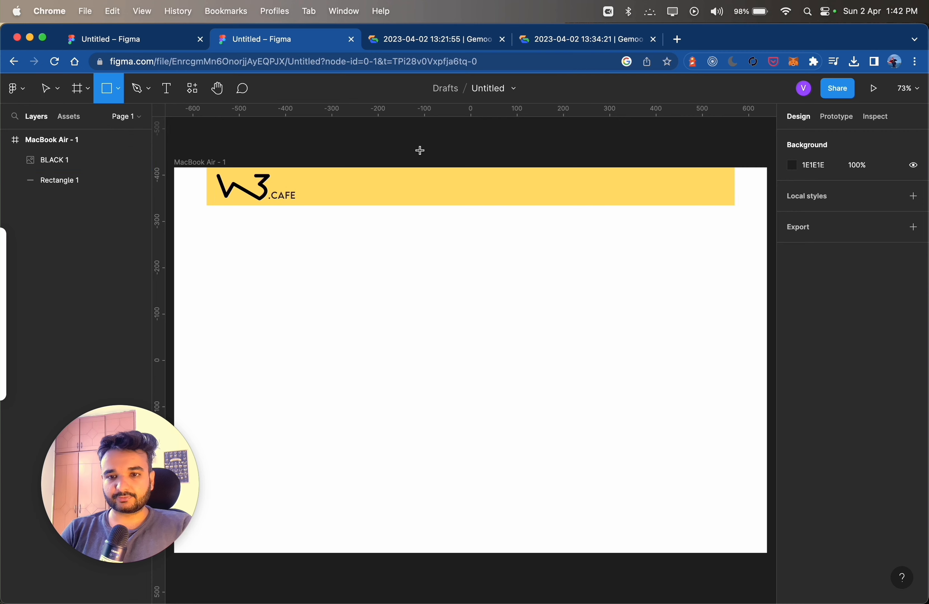
mouse_move(394, 183)
mouse_down()
mouse_move(454, 189)
mouse_move(466, 200)
mouse_up()
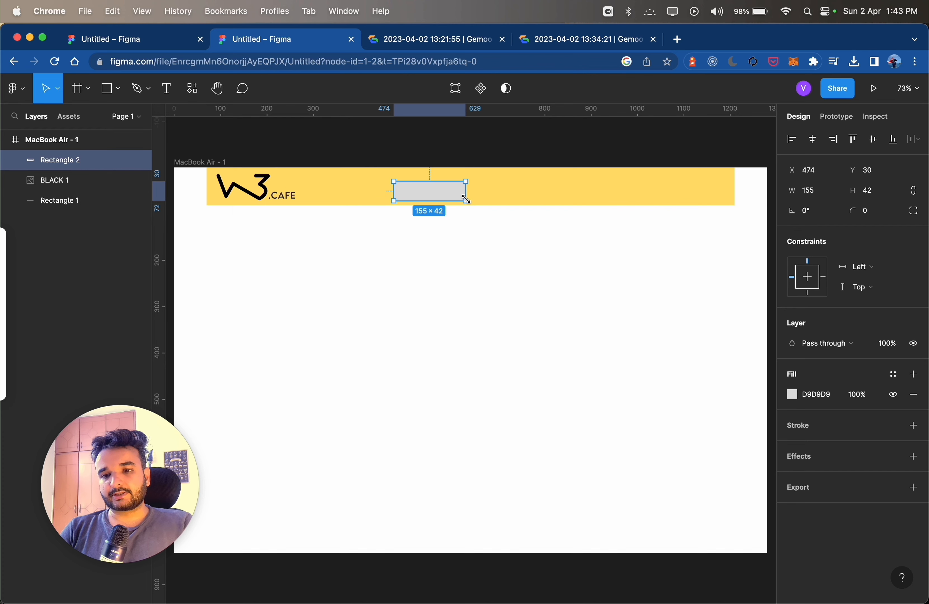
click(788, 389)
drag(689, 366, 592, 277)
click(491, 306)
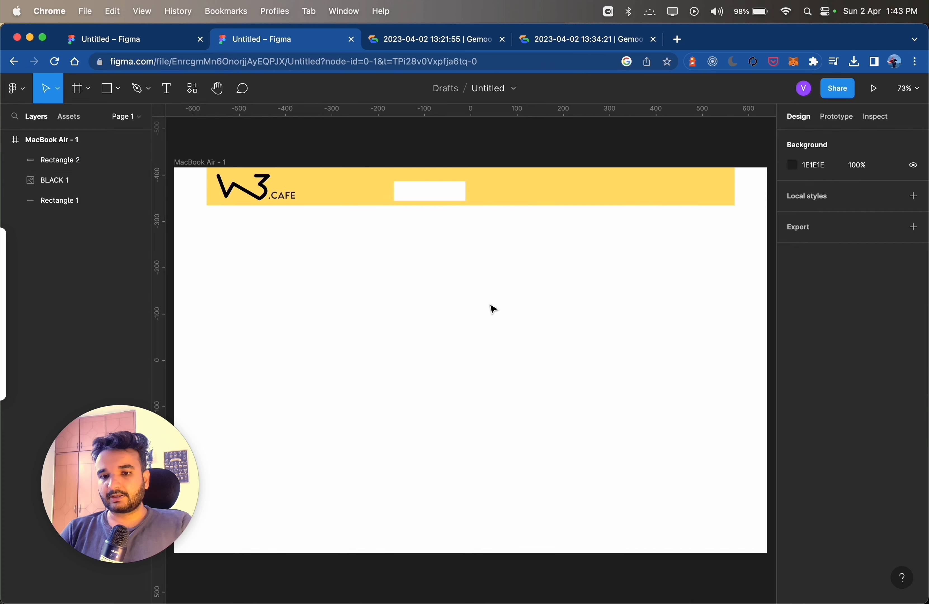
click(427, 193)
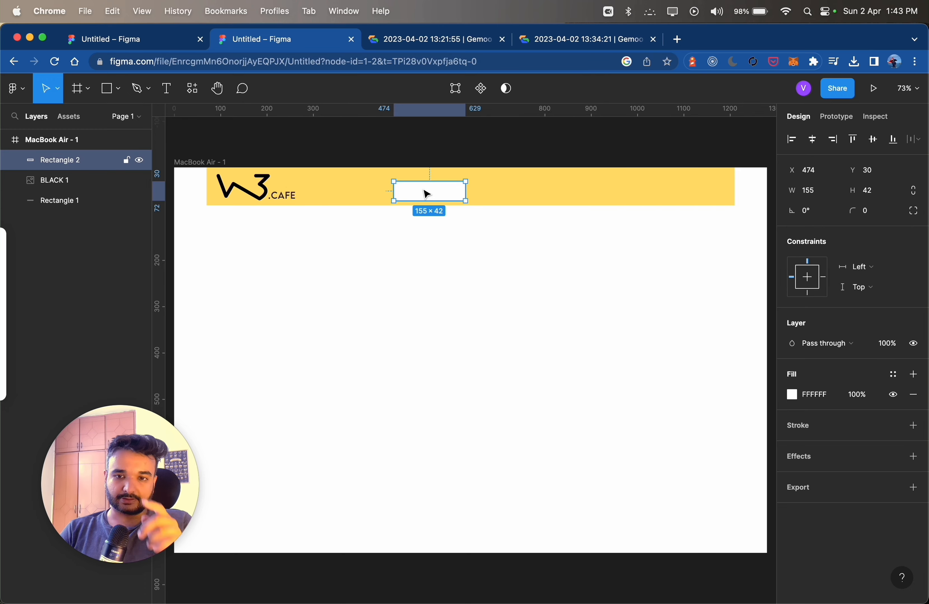
click(456, 268)
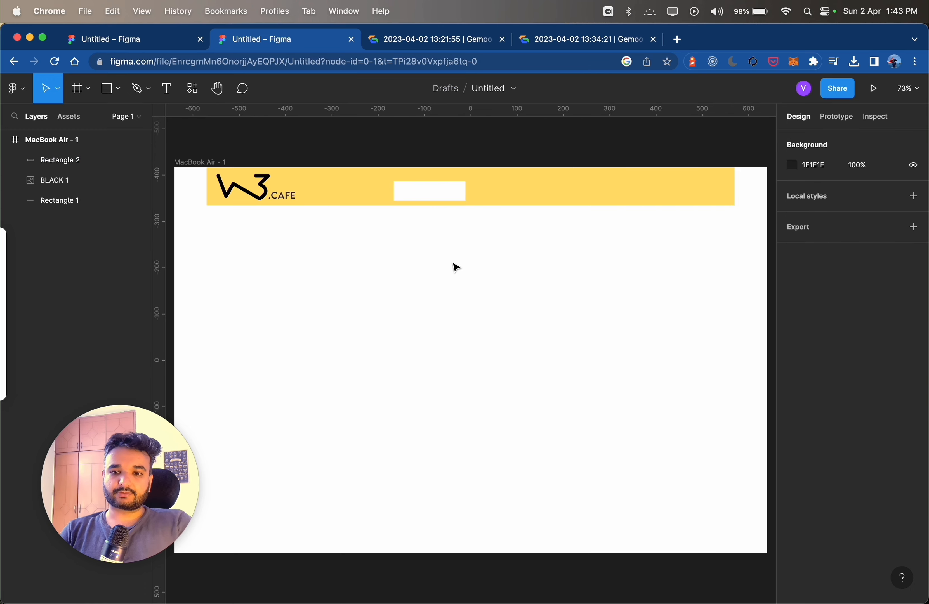
Round all four corners of the white rectangle to 8 and move it within the yellow bar to about X 625, Y 20
click(446, 199)
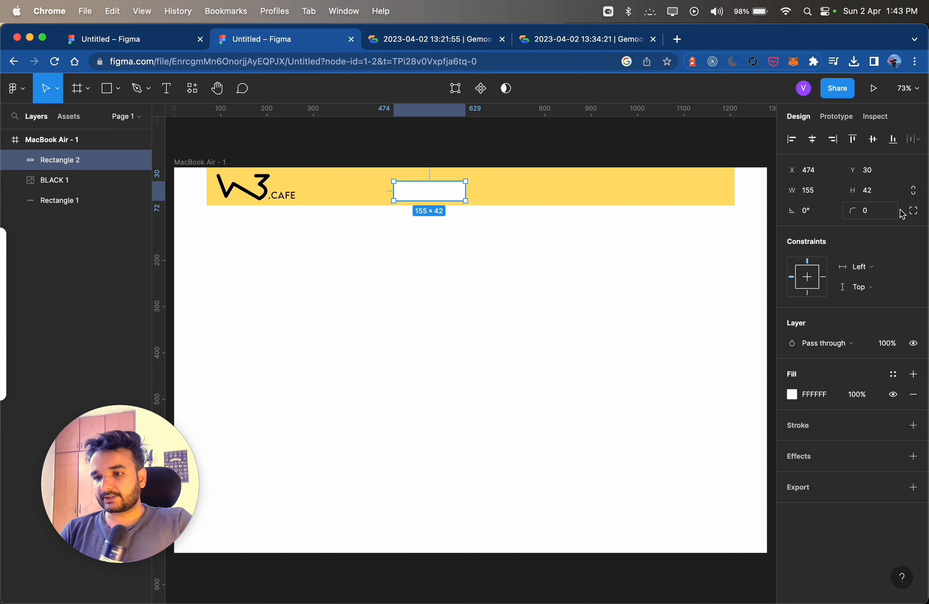
click(916, 214)
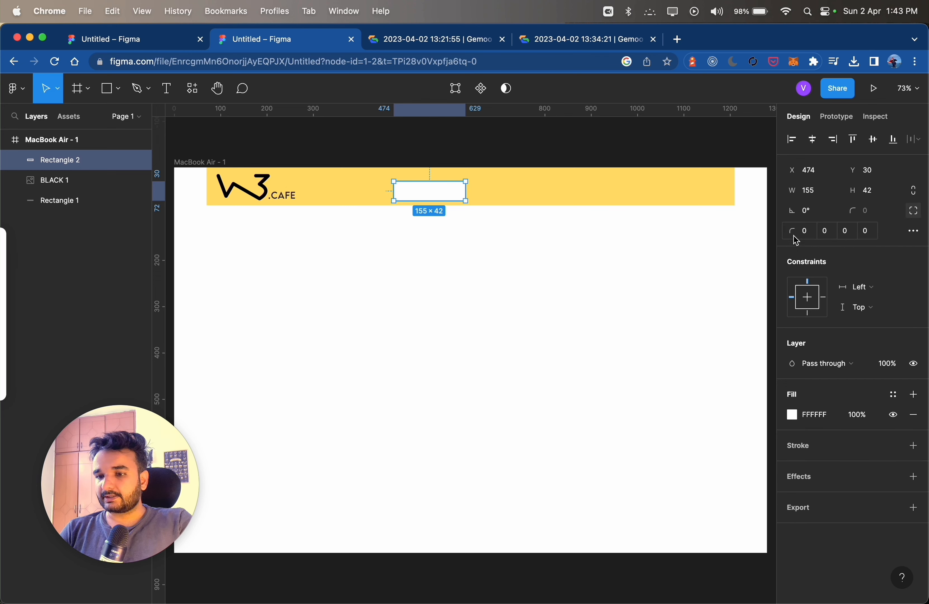
click(806, 232)
text(8)
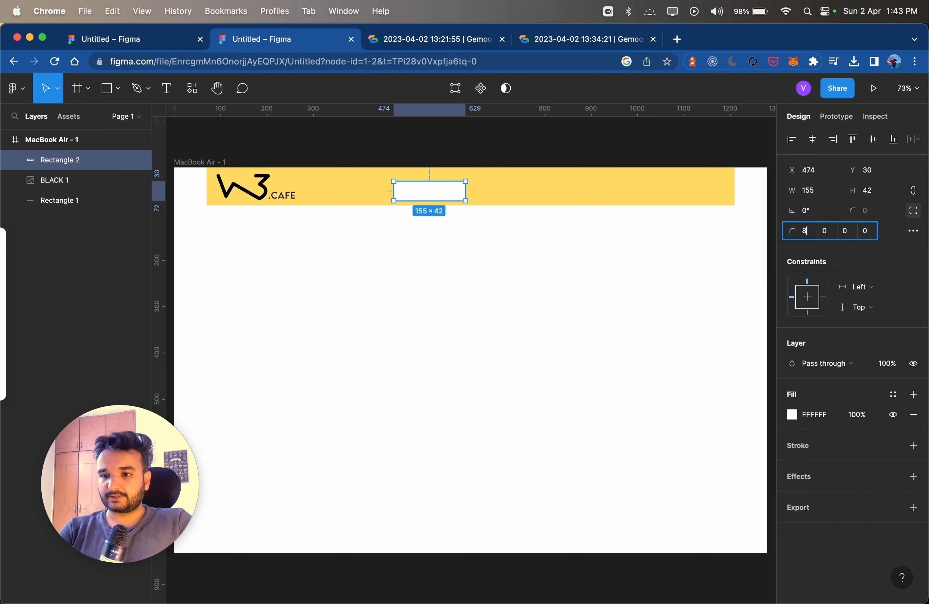
click(827, 232)
text(8)
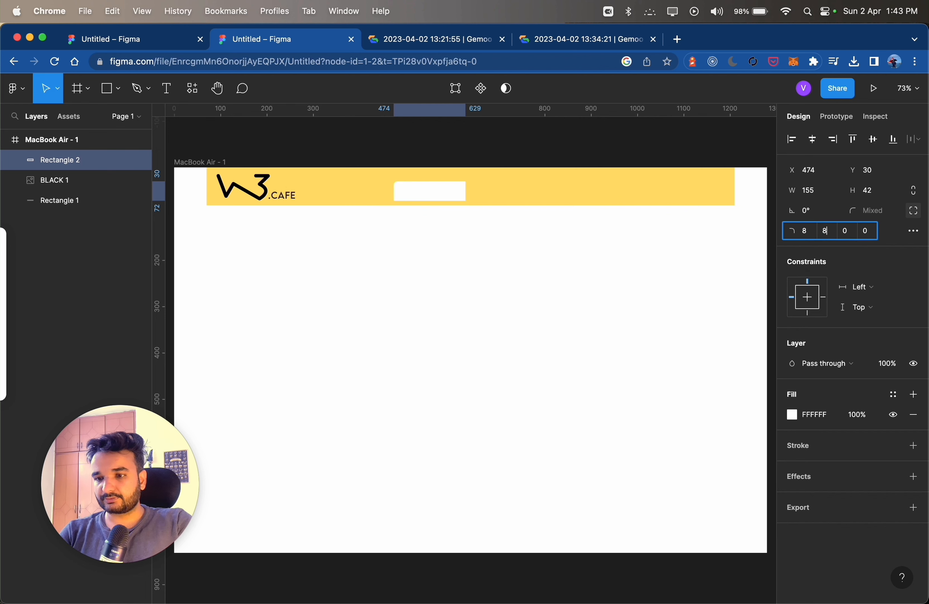
click(844, 233)
text(8)
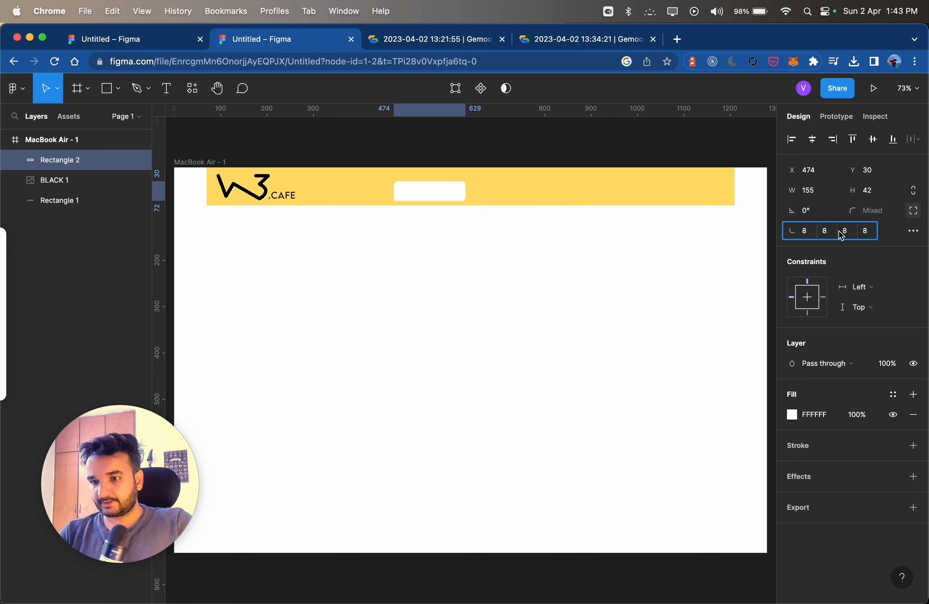
click(706, 270)
drag(427, 194, 499, 192)
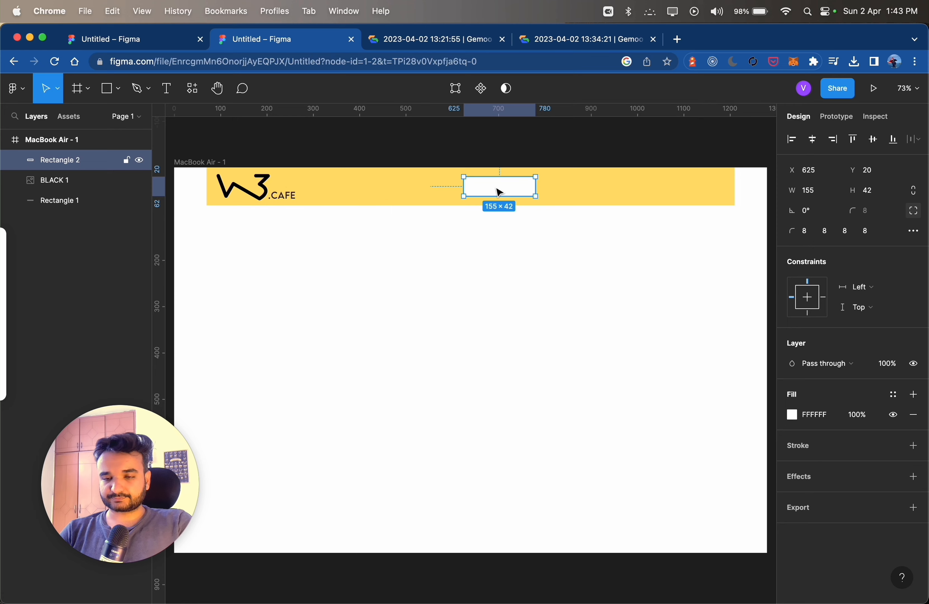
click(539, 286)
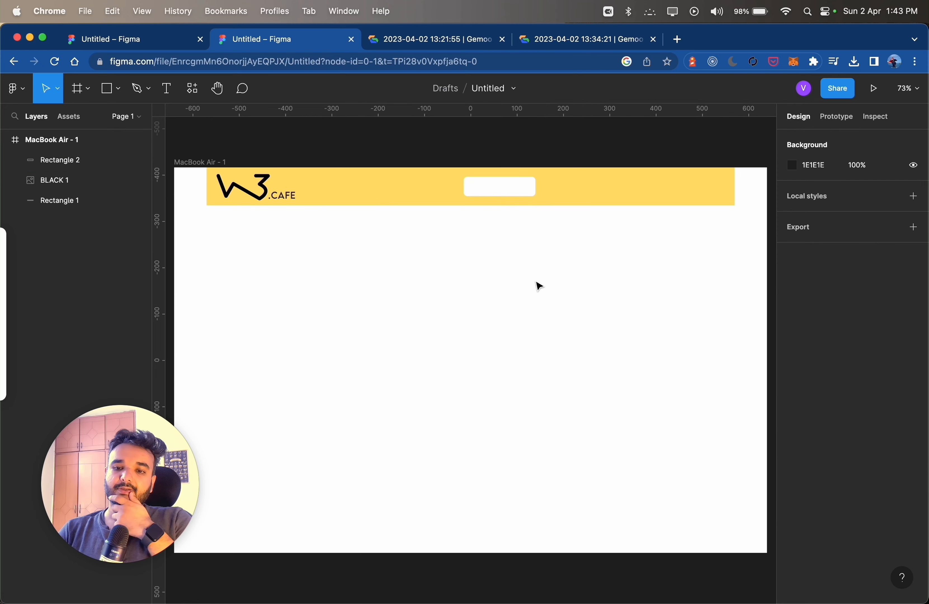
Add the text "Button" on the white rectangle and set its font size to 20
click(506, 192)
click(162, 94)
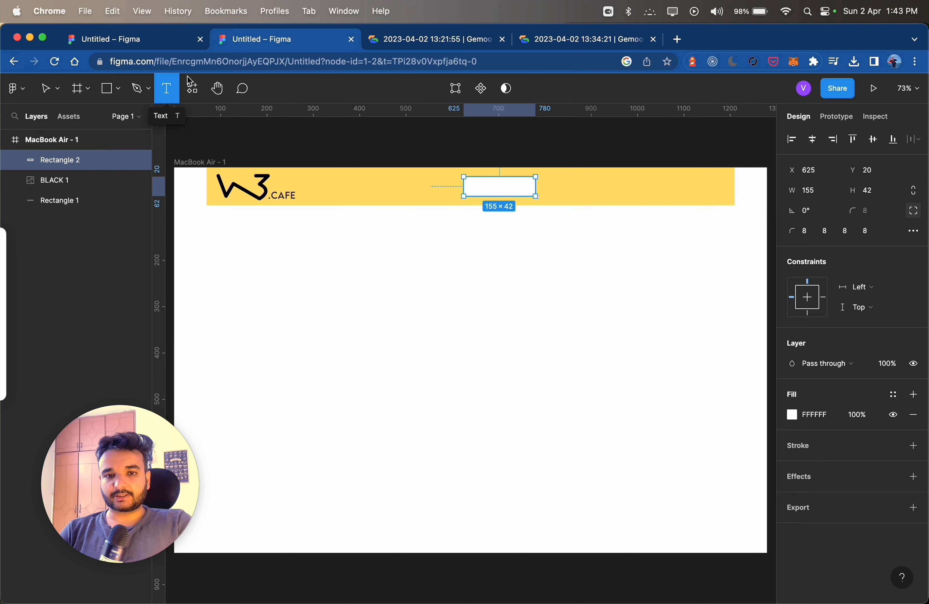
click(474, 183)
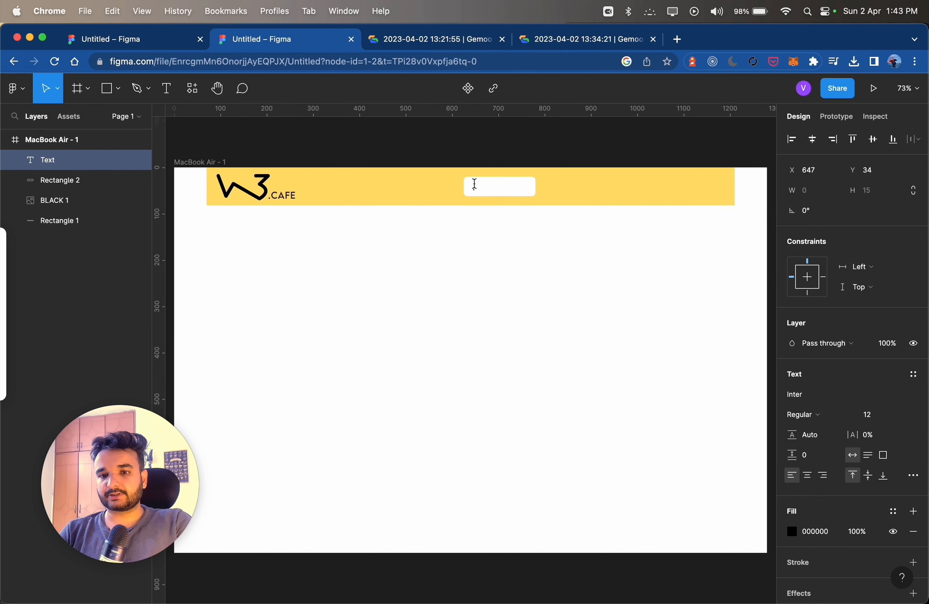
text(Button)
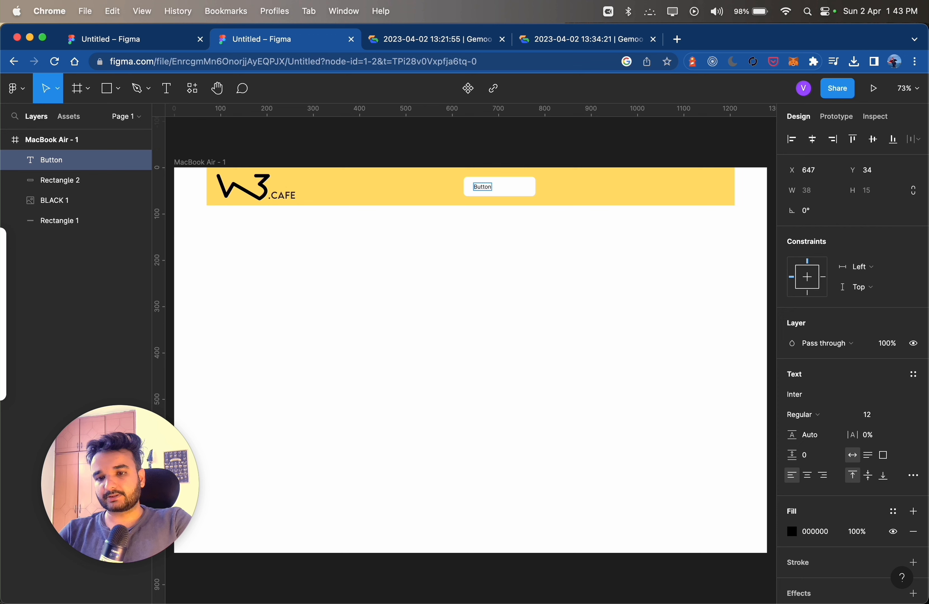
key(super+a)
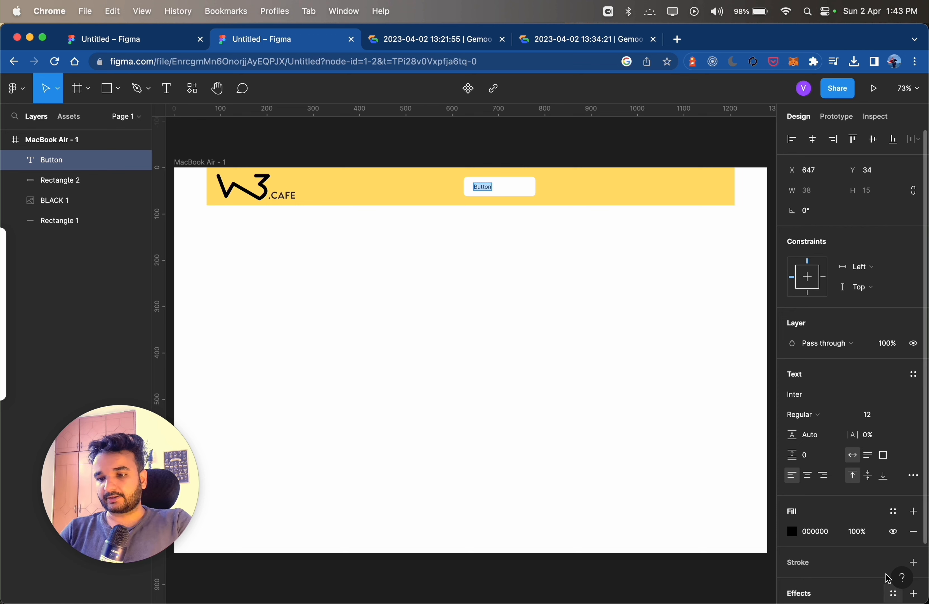
click(895, 422)
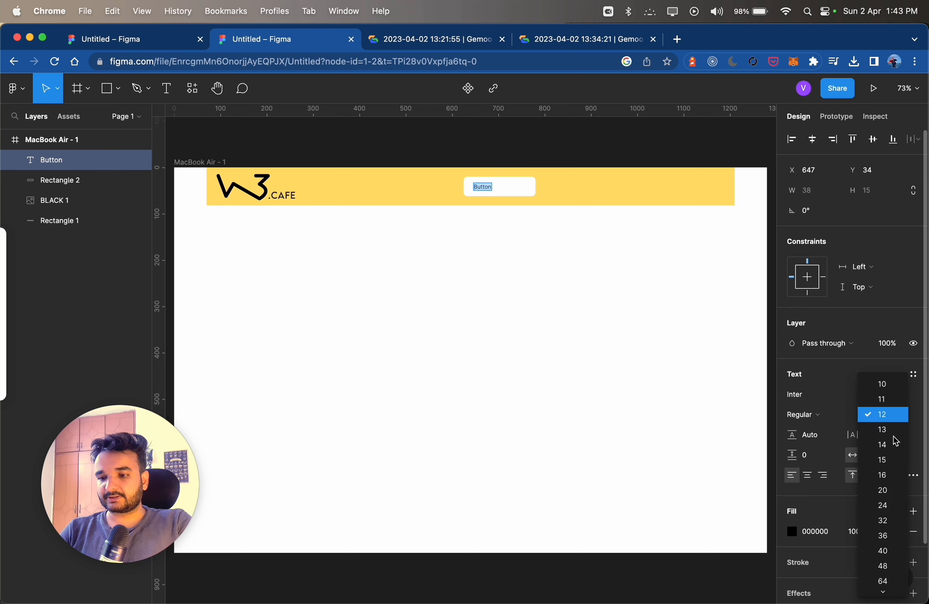
click(892, 490)
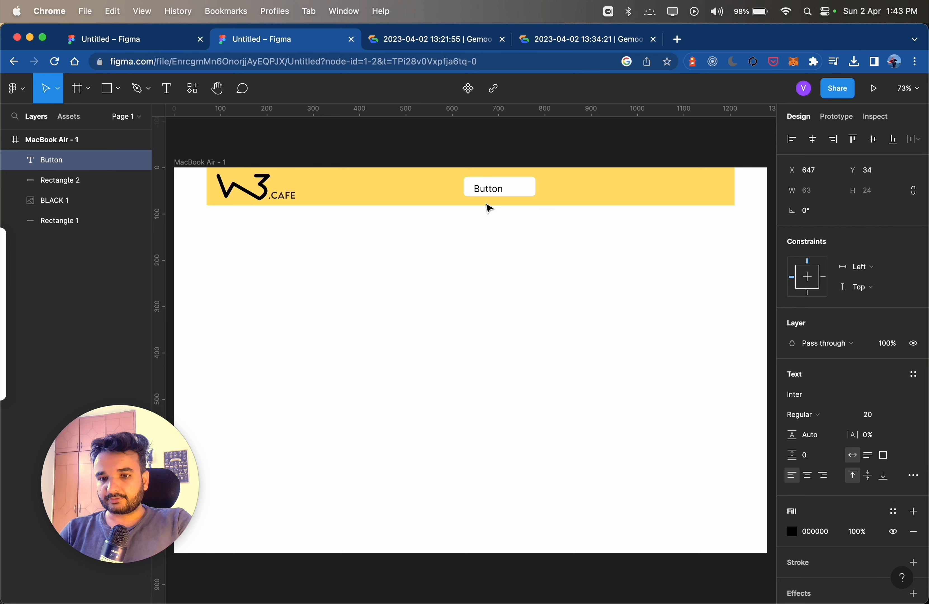
Align the Button text with the white rectangle at X 625, Y 29, widen its box to 155 and center the text horizontally
double_click(491, 194)
key(Escape)
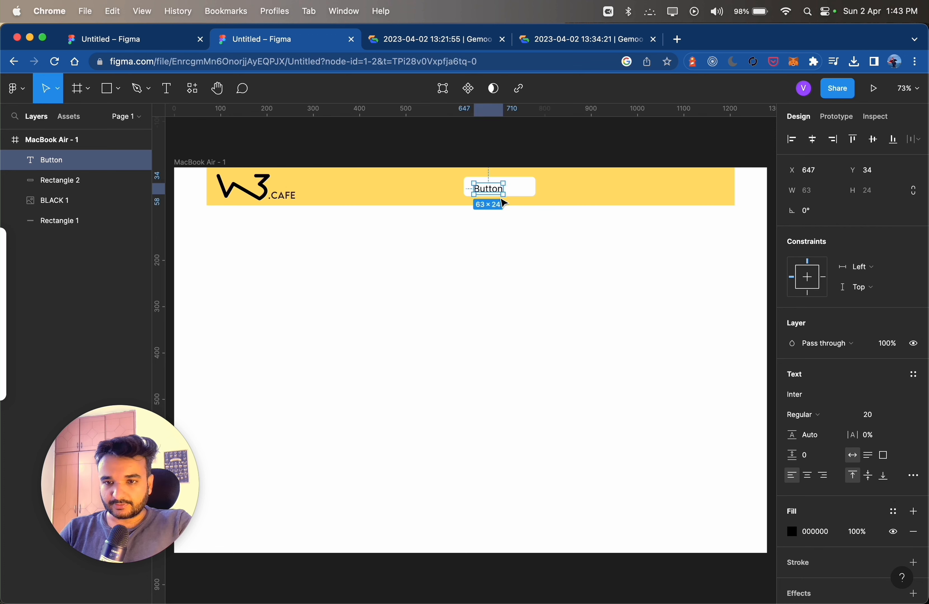
mouse_move(500, 189)
mouse_down()
mouse_move(481, 187)
mouse_move(488, 190)
mouse_up()
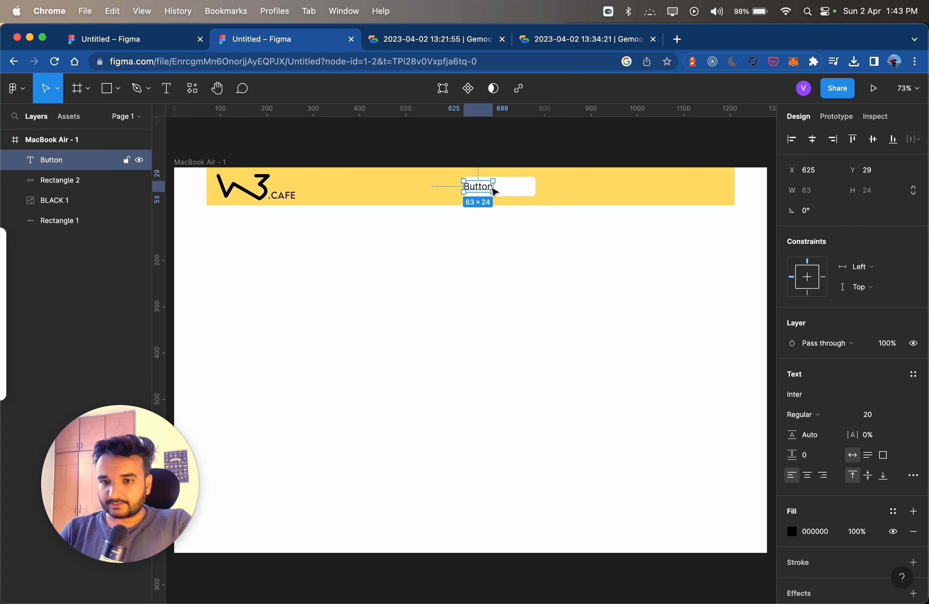
drag(494, 186, 535, 189)
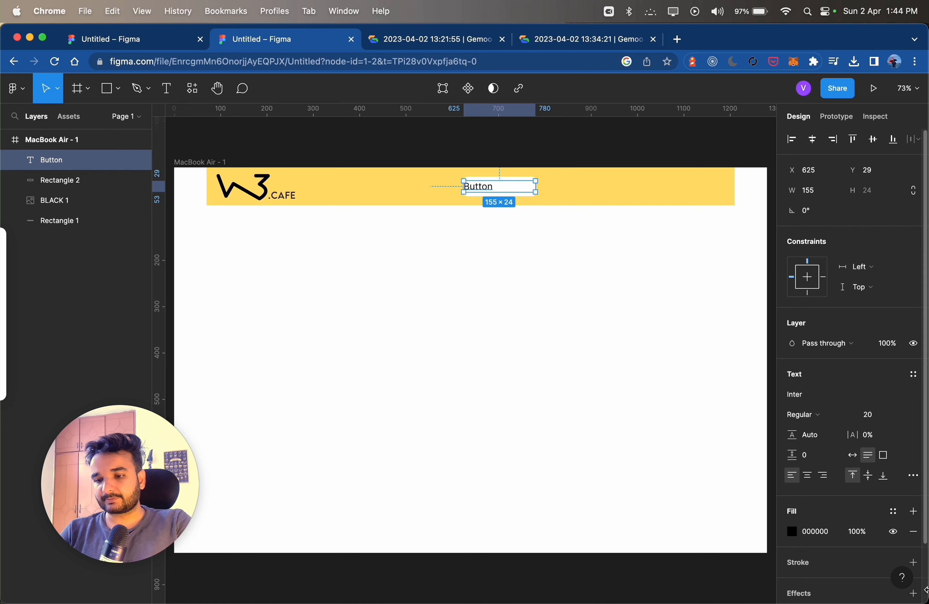
click(809, 484)
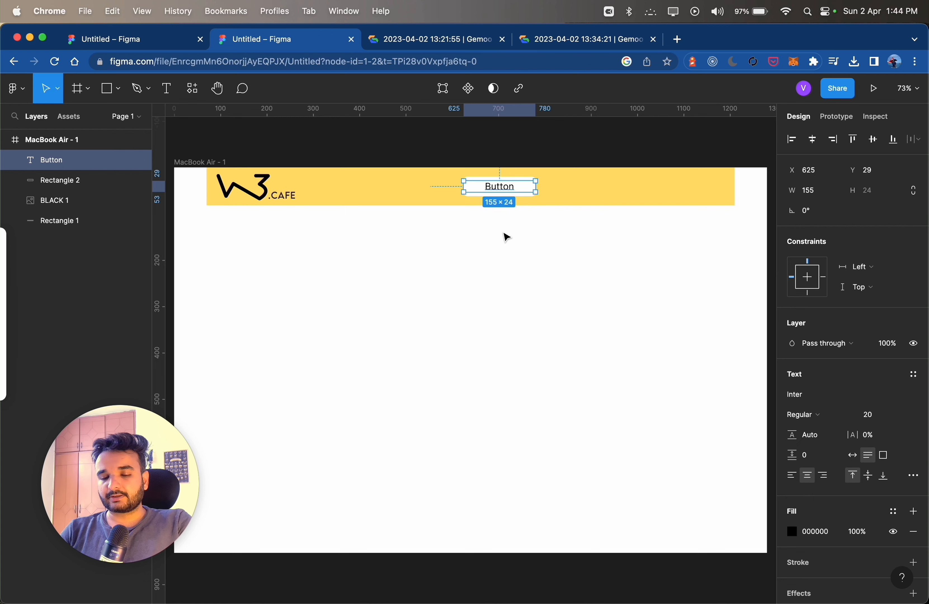
click(538, 328)
Change the Button text's font to Overpass and its size to 24
click(506, 193)
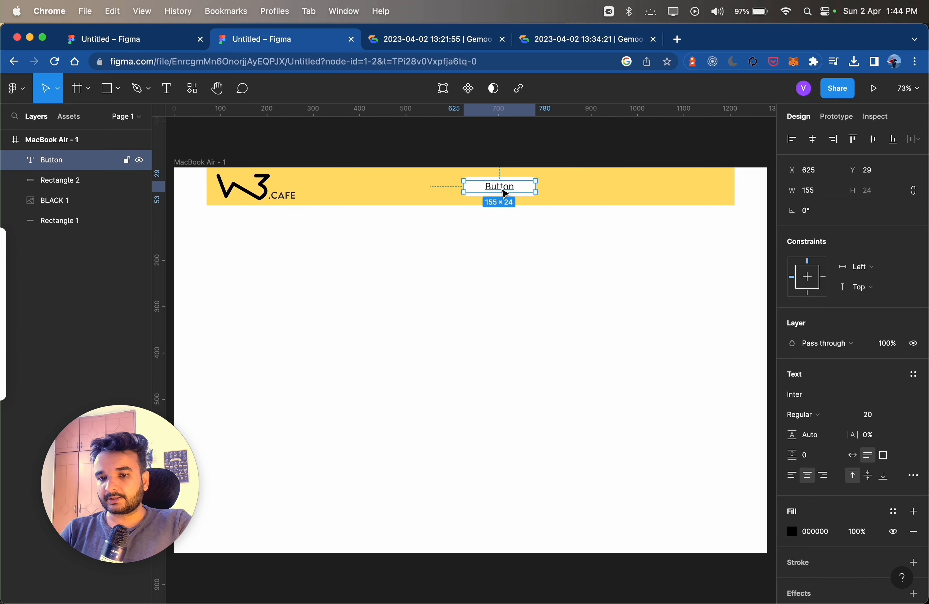
click(809, 397)
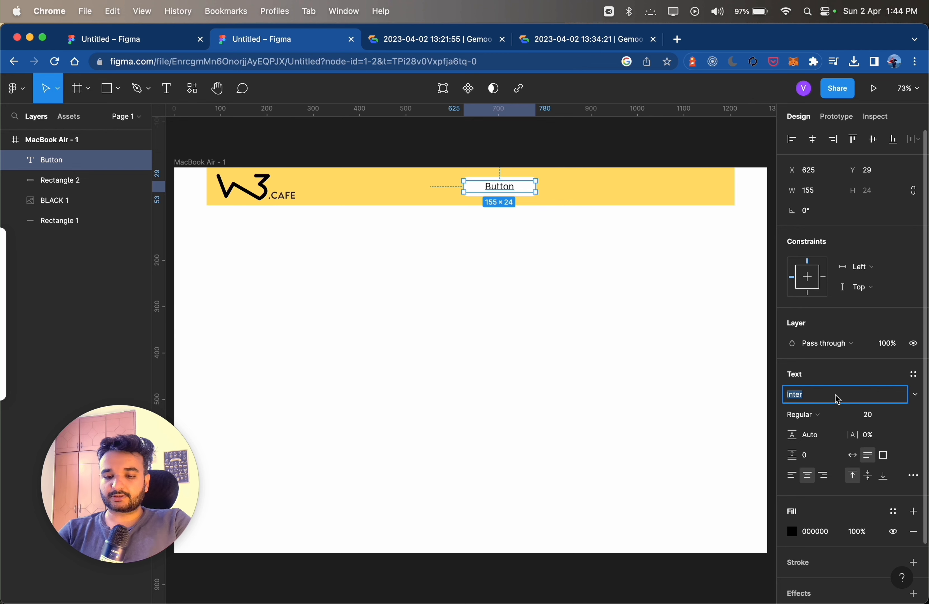
text(Overpass)
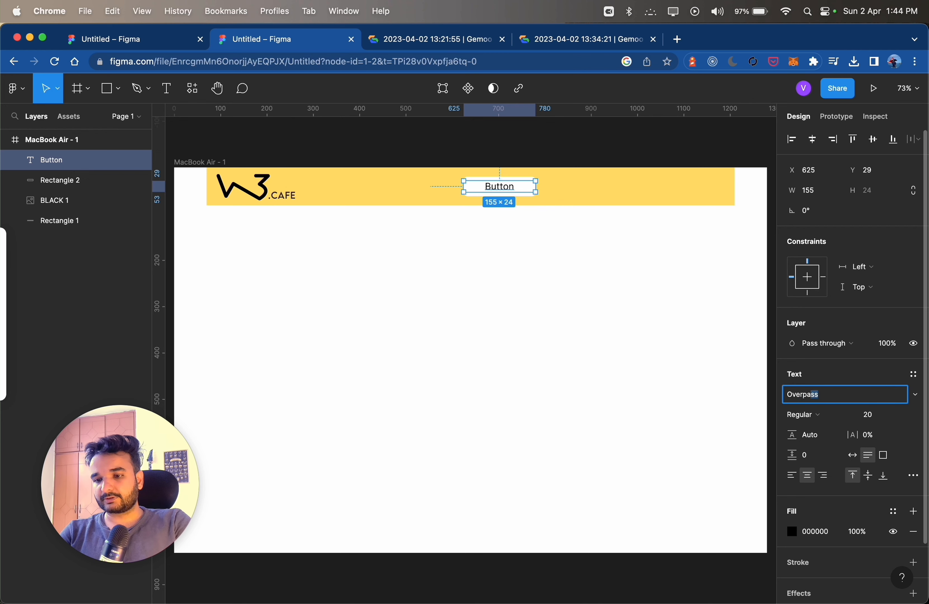
key(Return)
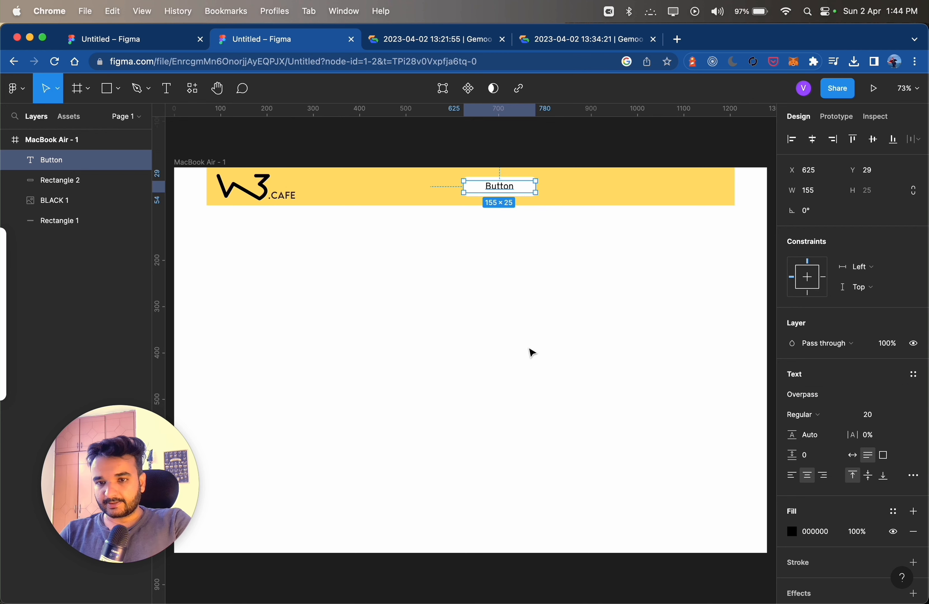
click(531, 353)
click(509, 194)
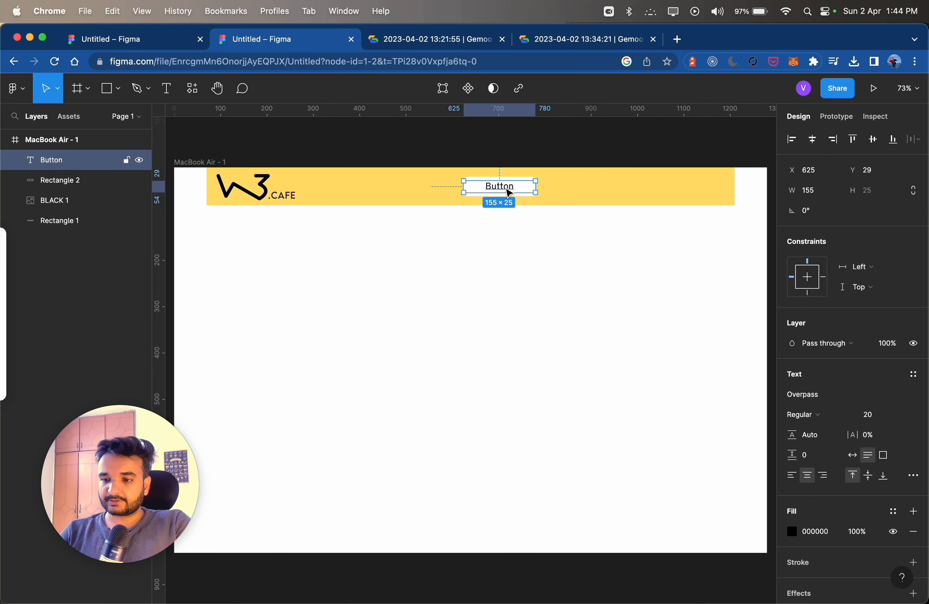
click(898, 415)
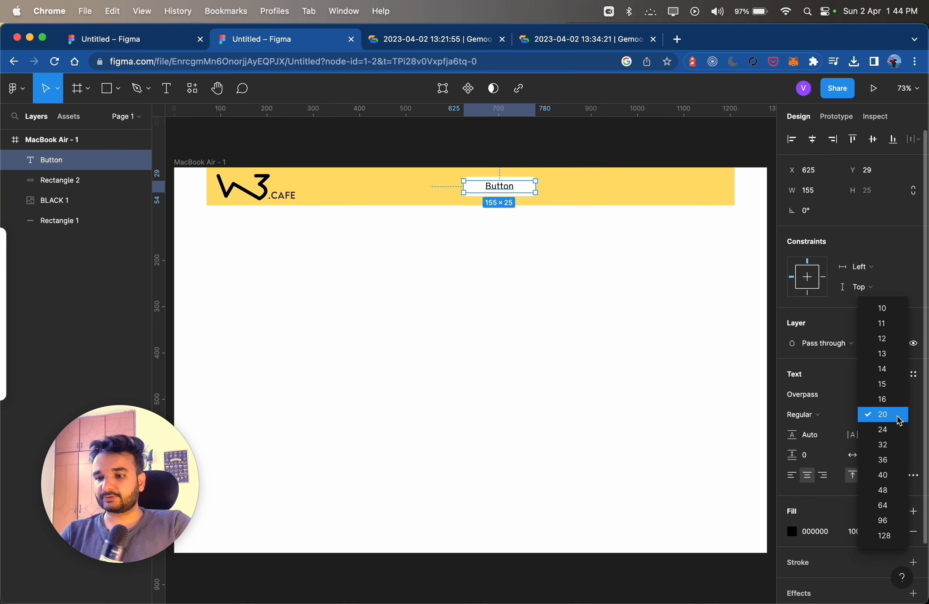
click(900, 431)
click(572, 368)
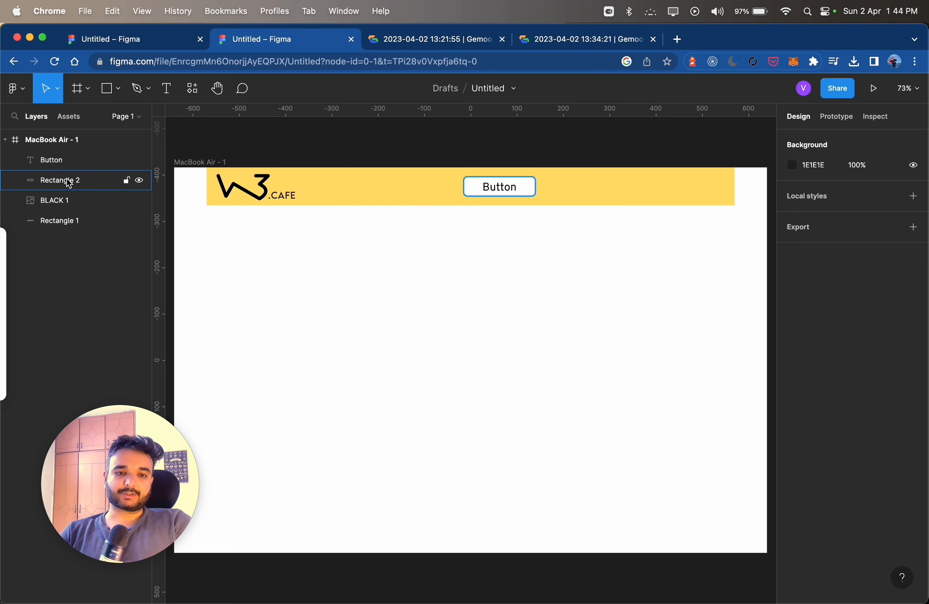
Group the Button text with Rectangle 2 and rename the group white_button
click(46, 168)
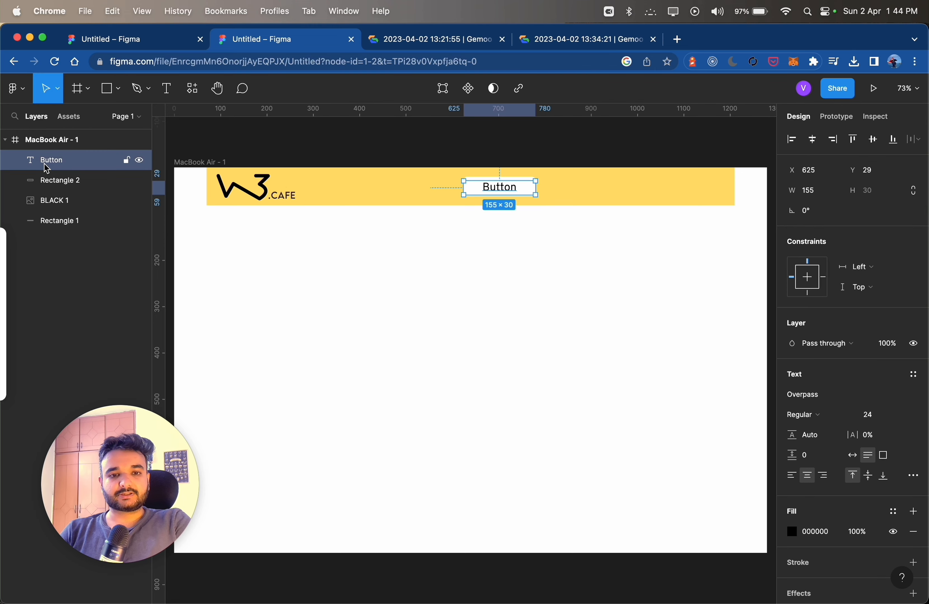
shift+click(62, 186)
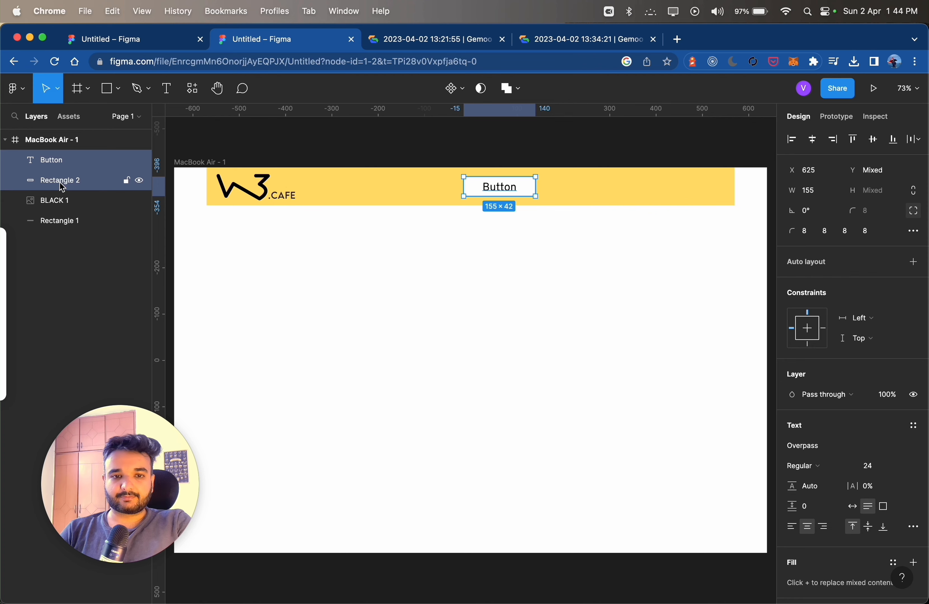
right_click(19, 171)
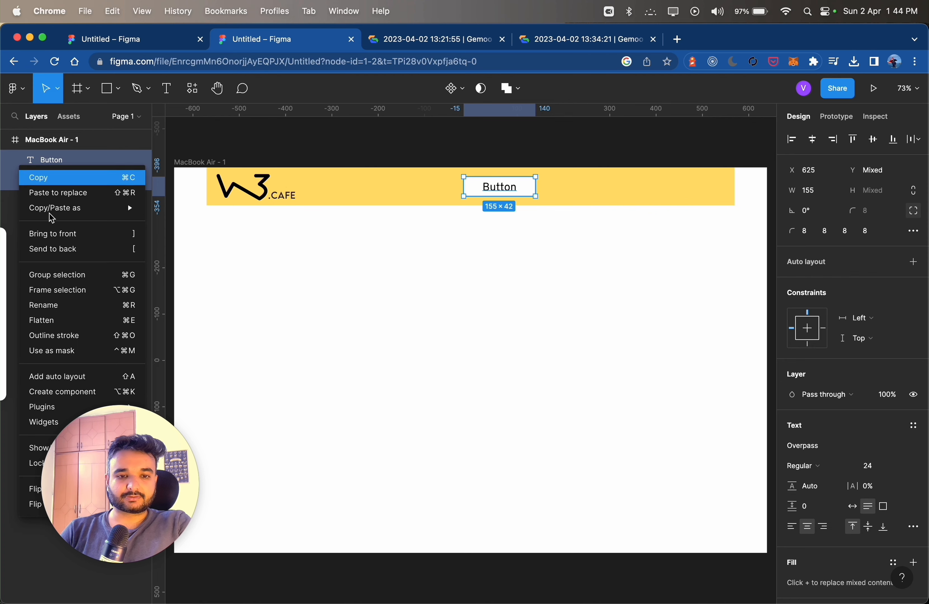
click(88, 276)
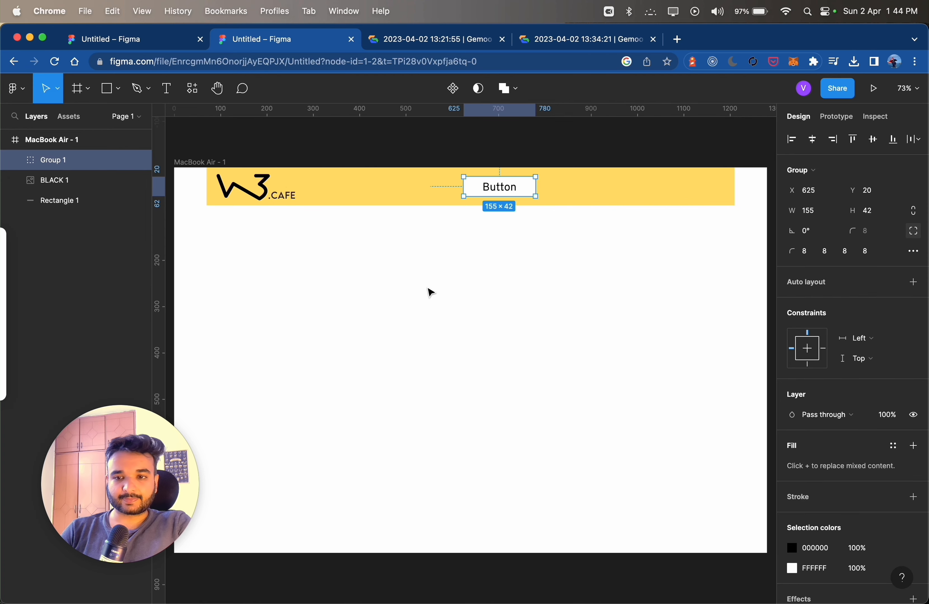
double_click(60, 160)
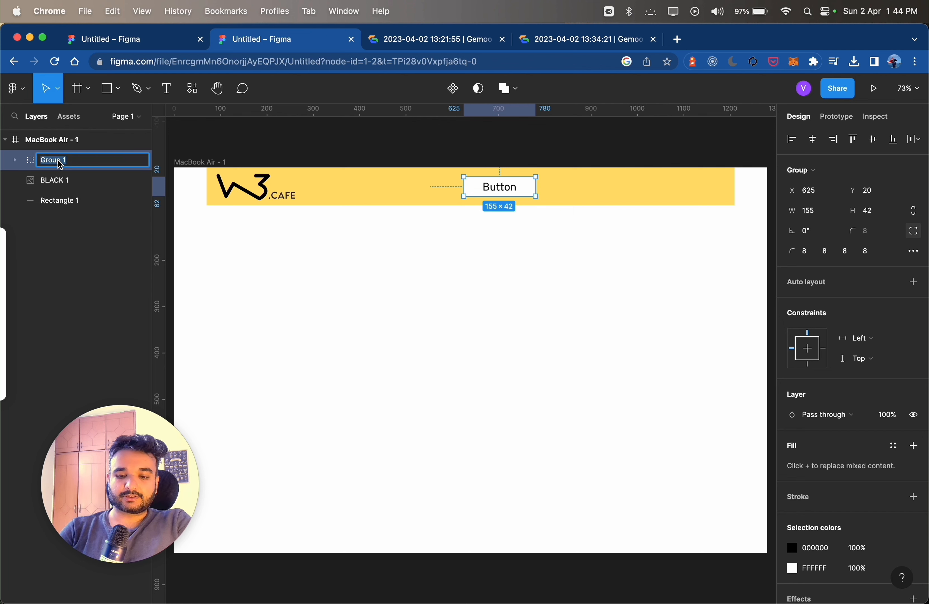
text(white_button)
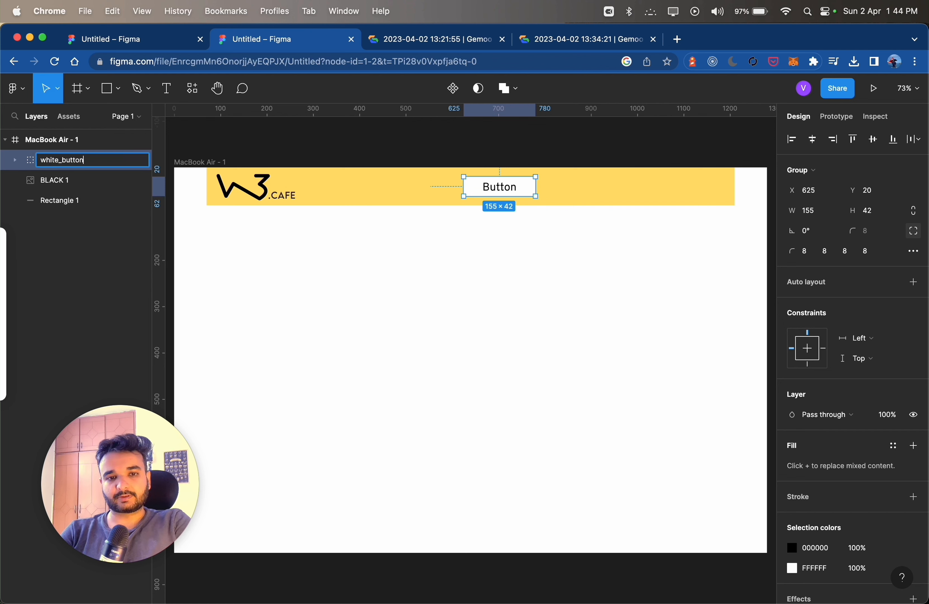
key(Return)
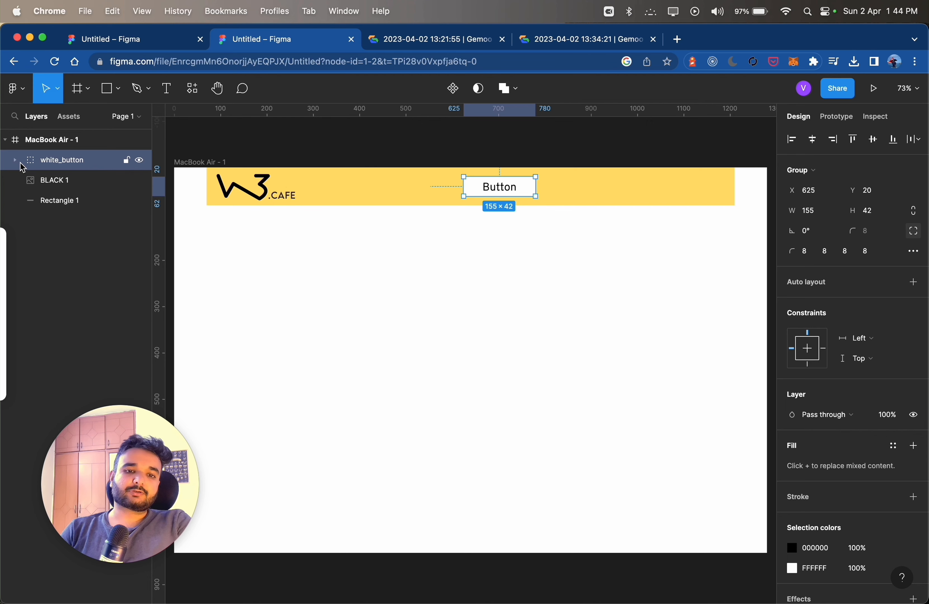
Shift the white_button group slightly left within the yellow bar to about X 620, Y 20
click(619, 265)
click(516, 198)
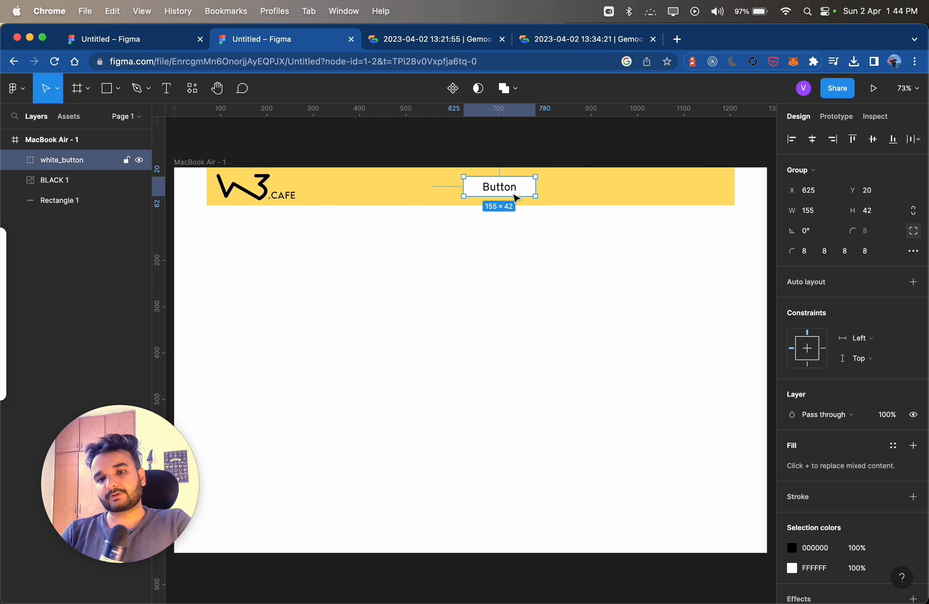
mouse_move(516, 198)
mouse_down()
mouse_move(495, 199)
mouse_move(515, 198)
mouse_up()
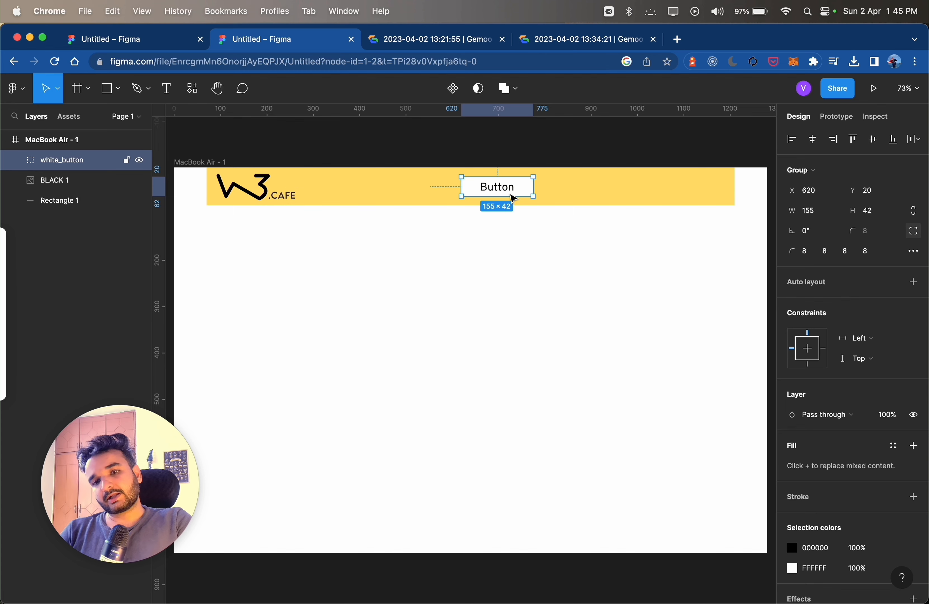
click(496, 305)
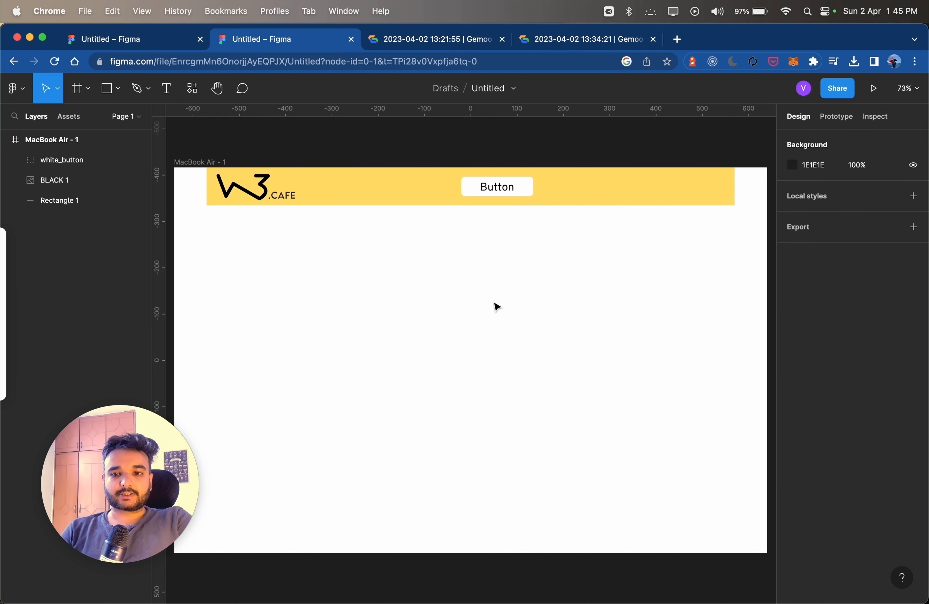
click(506, 195)
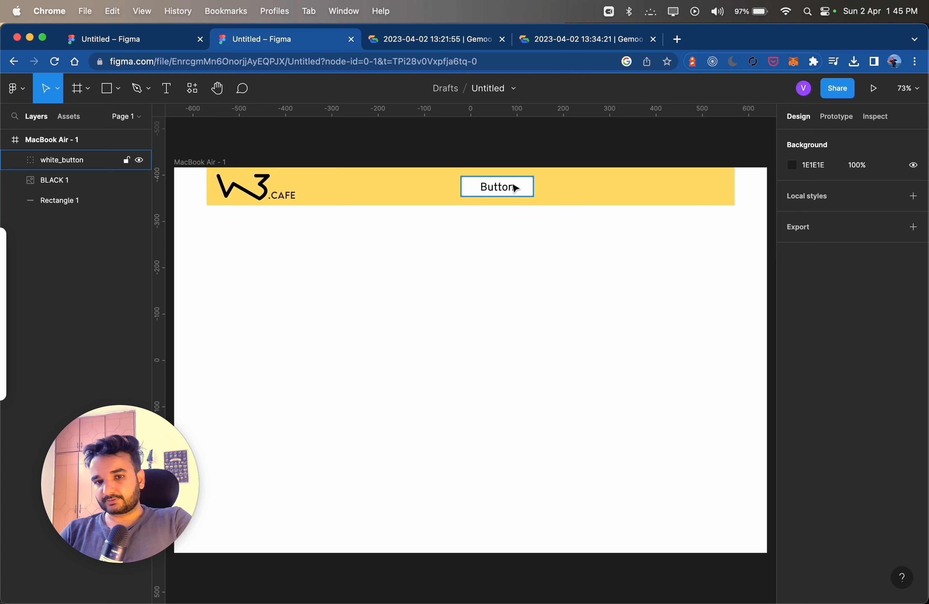
Convert the white_button group into a component and show it among the local assets
click(64, 164)
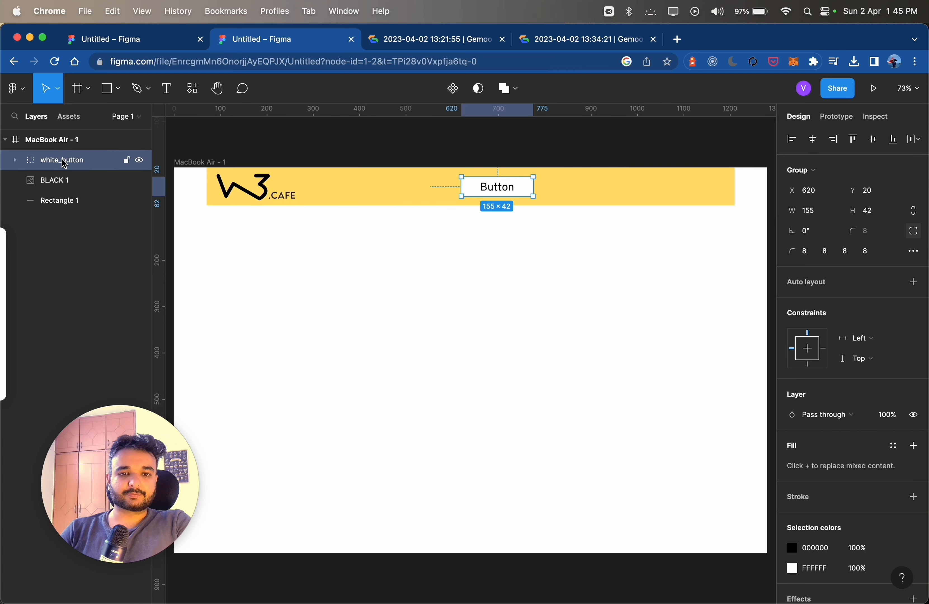
right_click(65, 164)
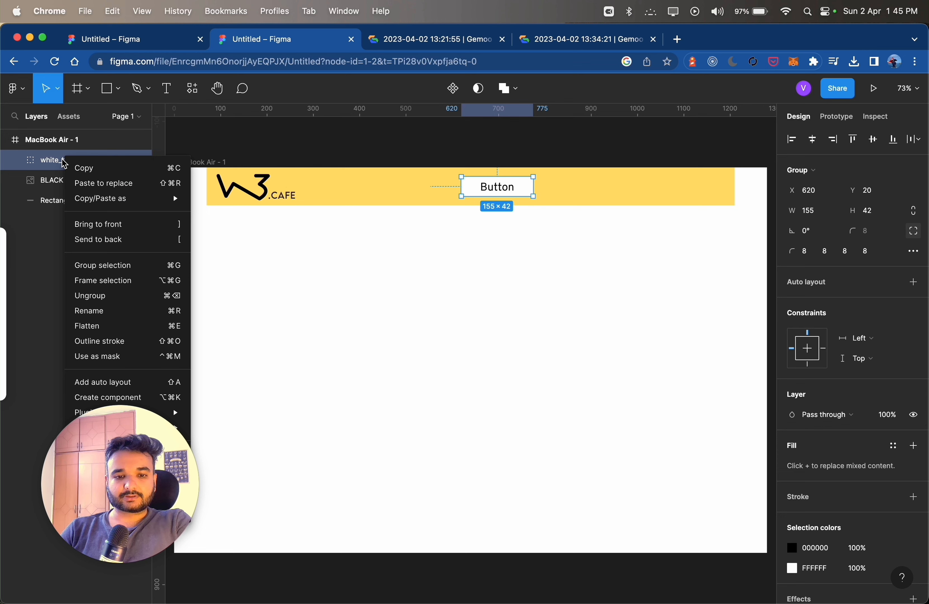
click(38, 167)
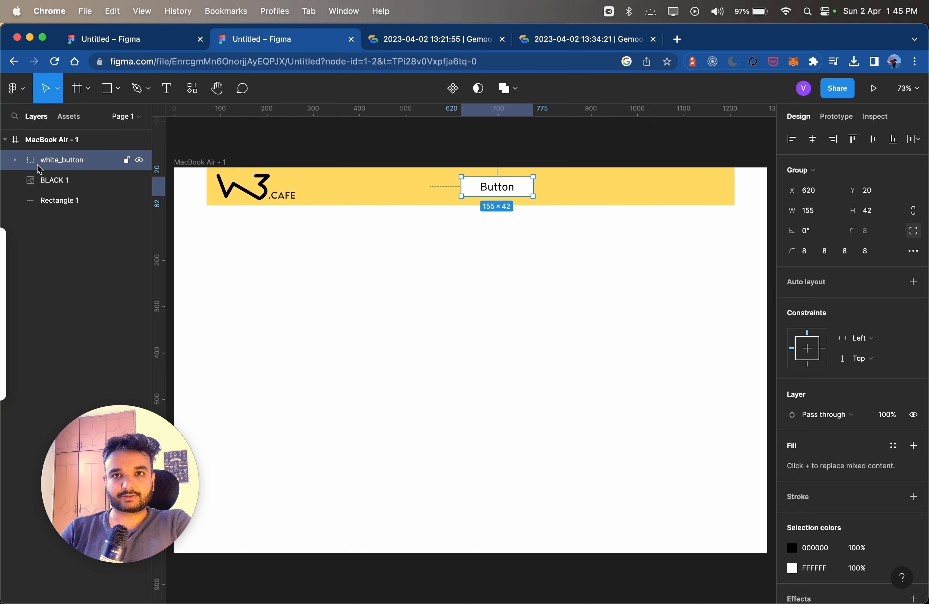
right_click(37, 164)
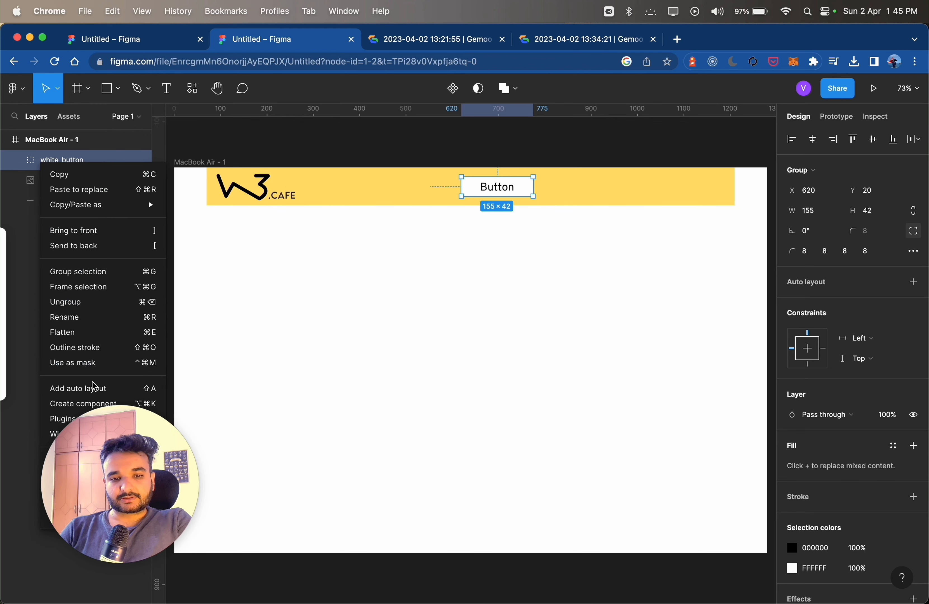
click(81, 404)
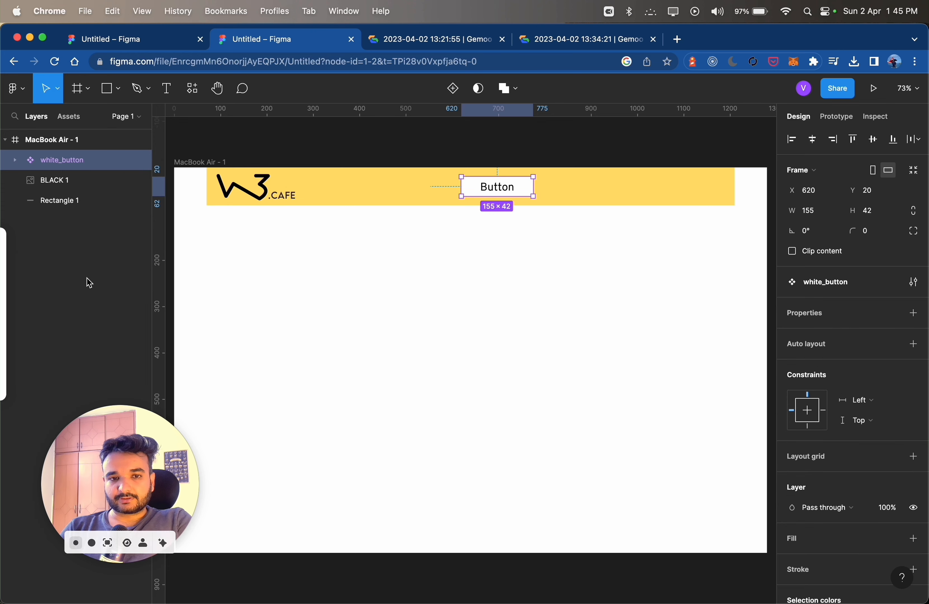
click(71, 116)
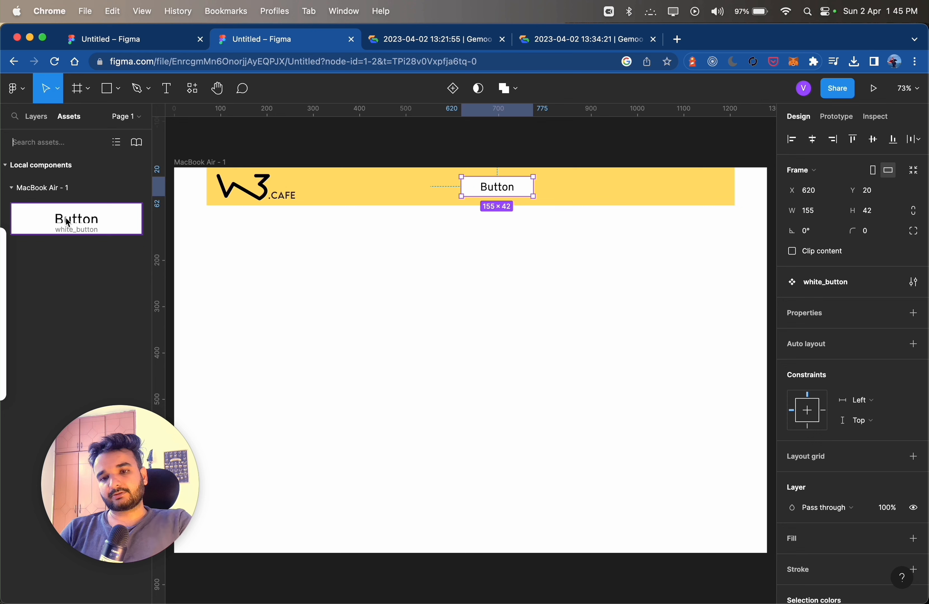
Change the label of the main white_button component on the yellow bar to "All Courses"
double_click(493, 191)
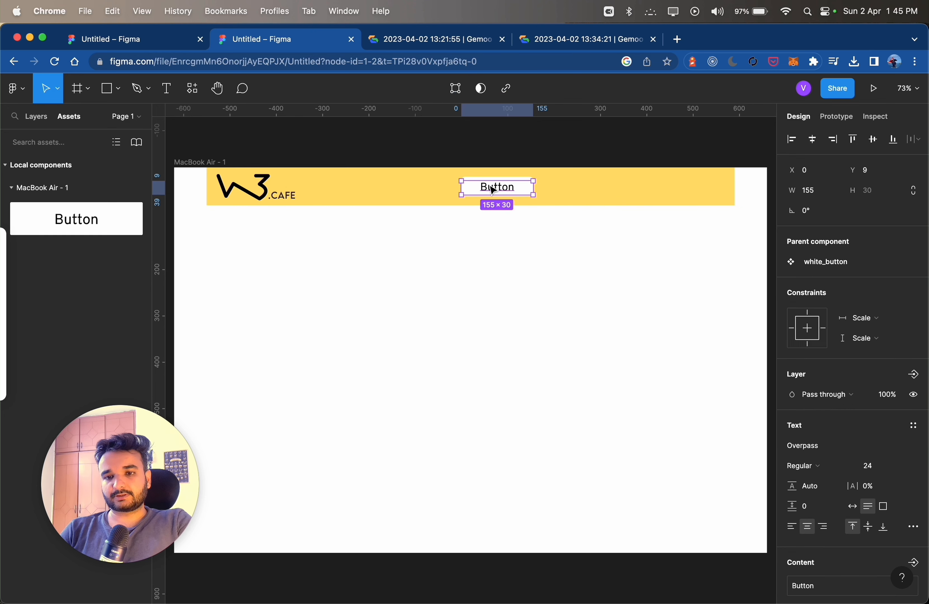
double_click(493, 190)
key(BackSpace)
text(All Courses)
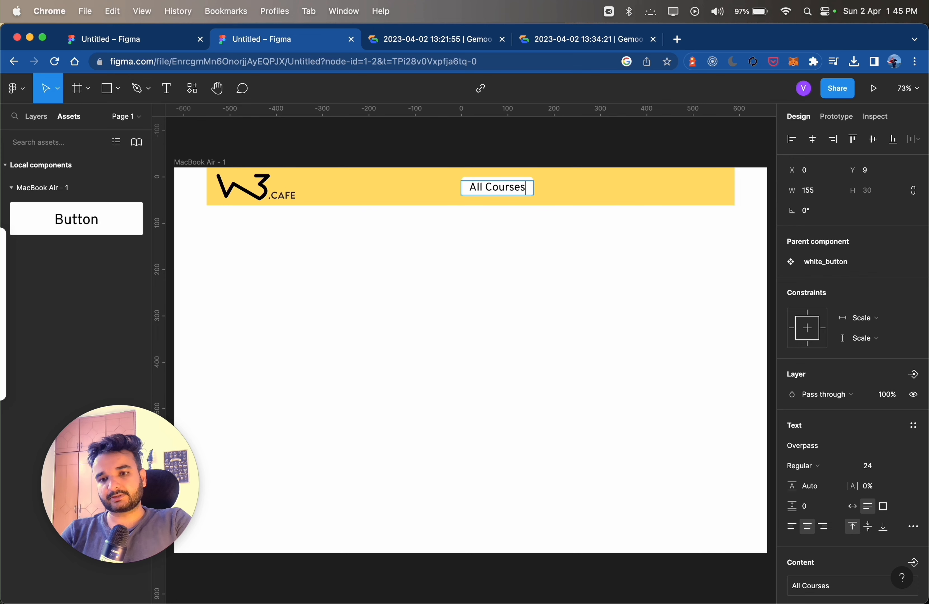
key(Escape)
click(555, 283)
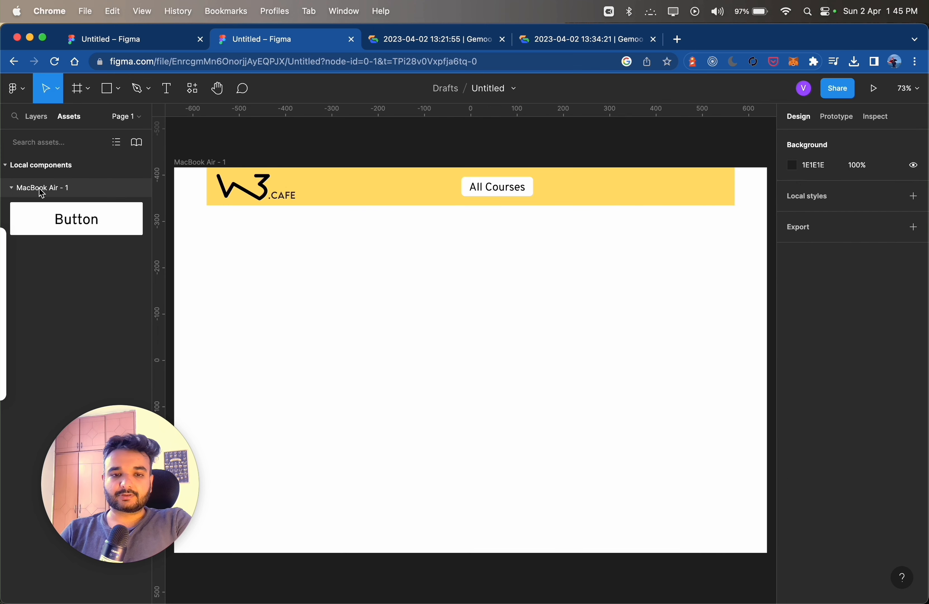
Add a white_button instance beside All Courses, label it "Register" and position it at X 794, Y 20
drag(59, 219, 590, 193)
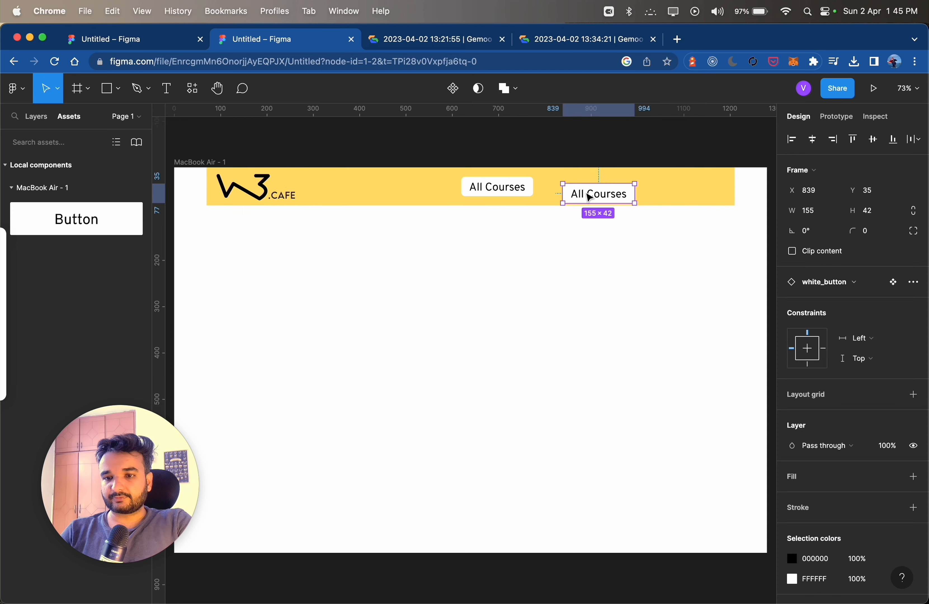
double_click(589, 193)
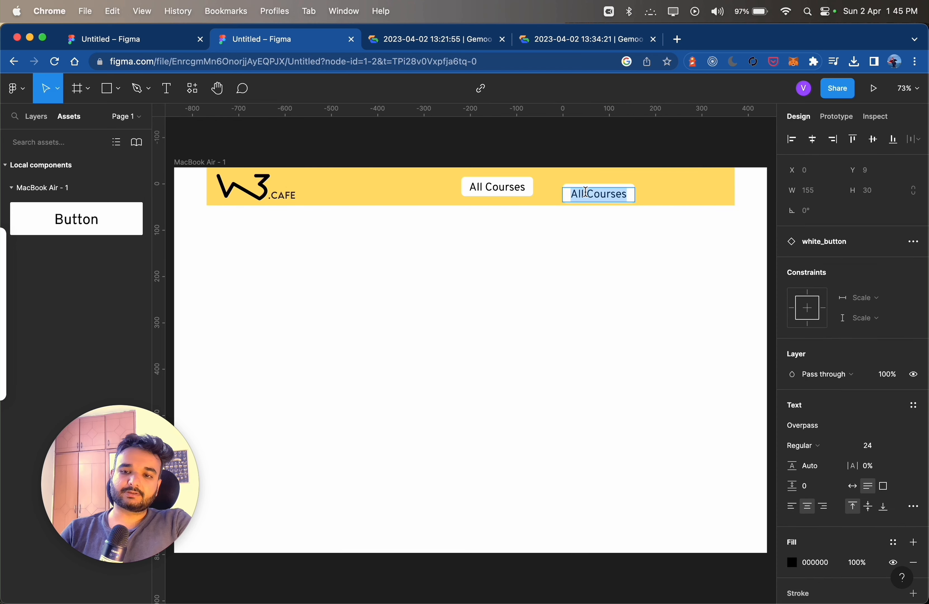
text(Register)
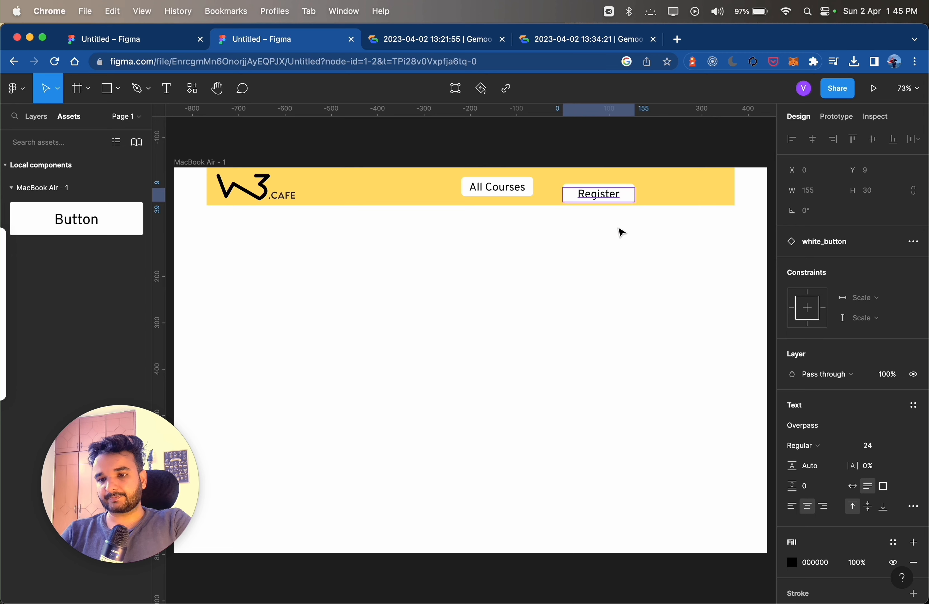
click(626, 256)
drag(612, 195, 593, 190)
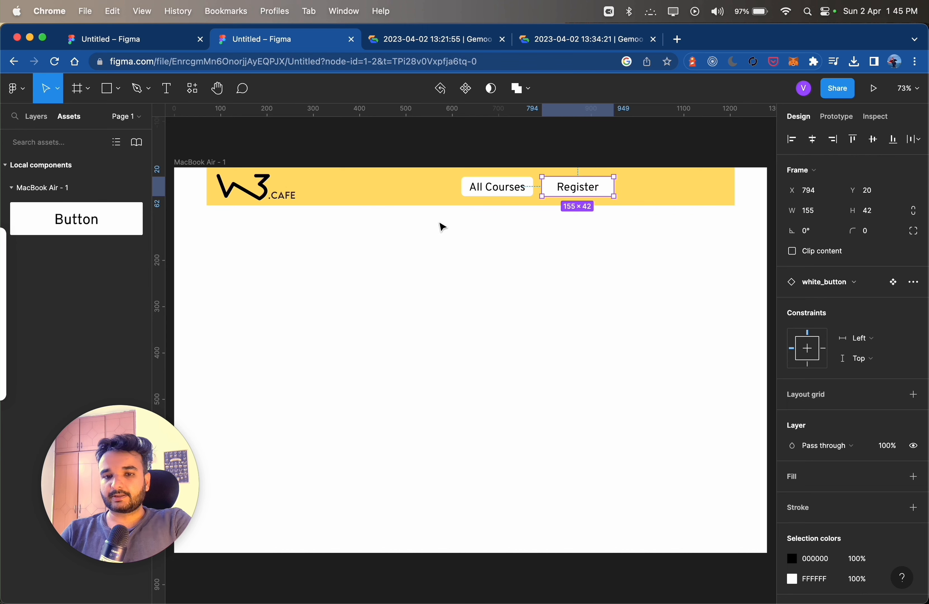
Add another white_button instance beside Register, label it "Login" and position it at X 968, Y 20
click(275, 270)
drag(29, 216, 664, 192)
double_click(664, 191)
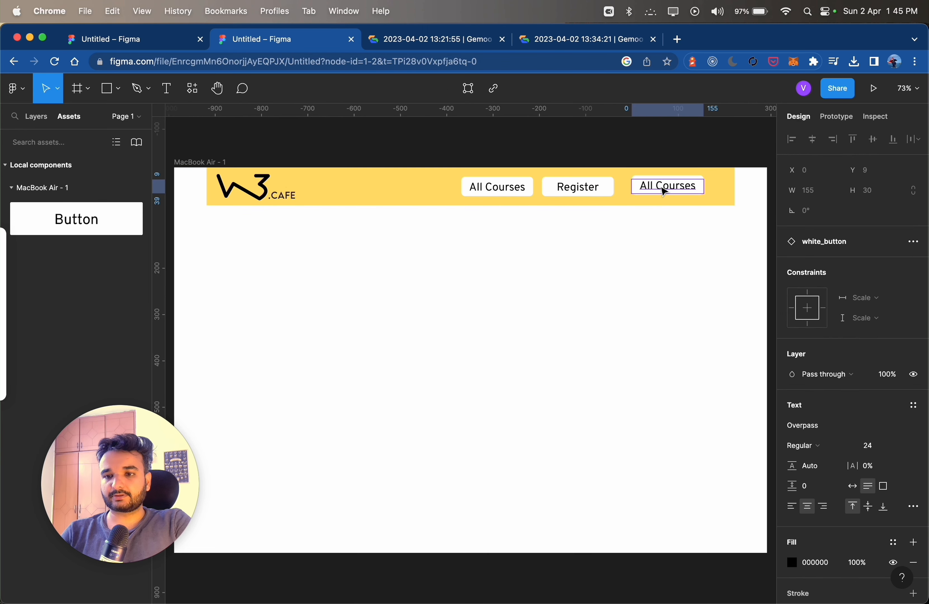
double_click(667, 187)
text(Login)
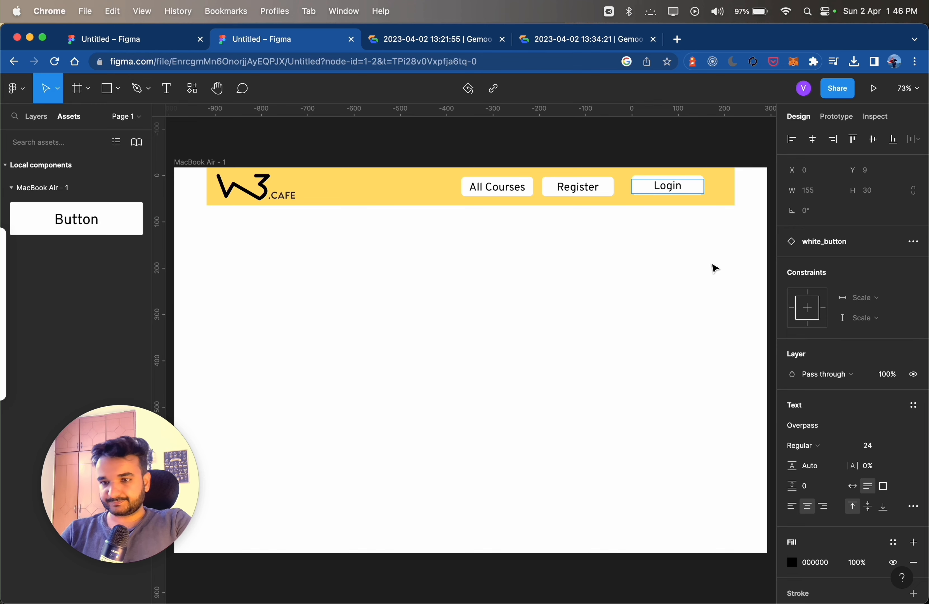
click(697, 274)
mouse_move(668, 181)
mouse_down()
mouse_move(655, 190)
mouse_move(665, 191)
mouse_up()
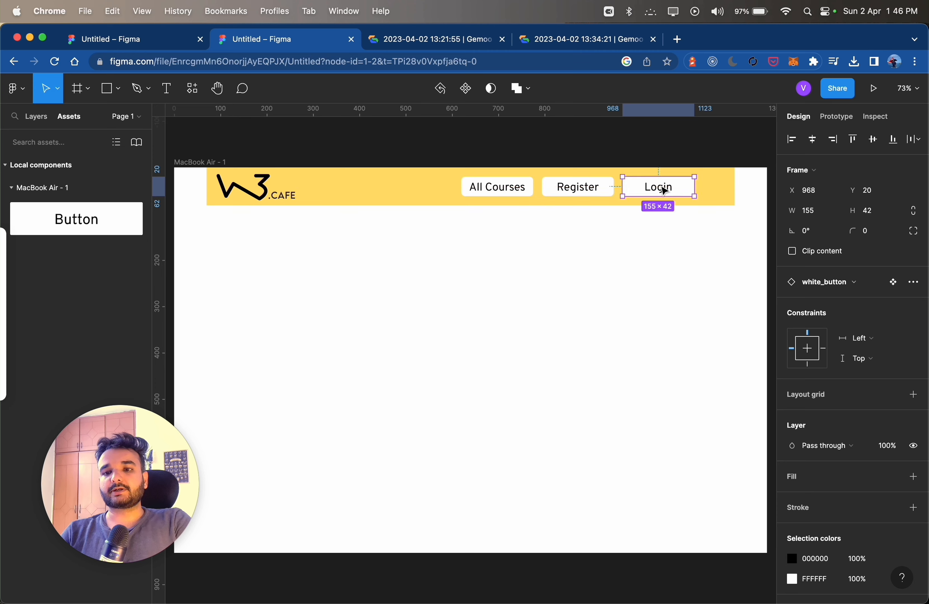
click(680, 305)
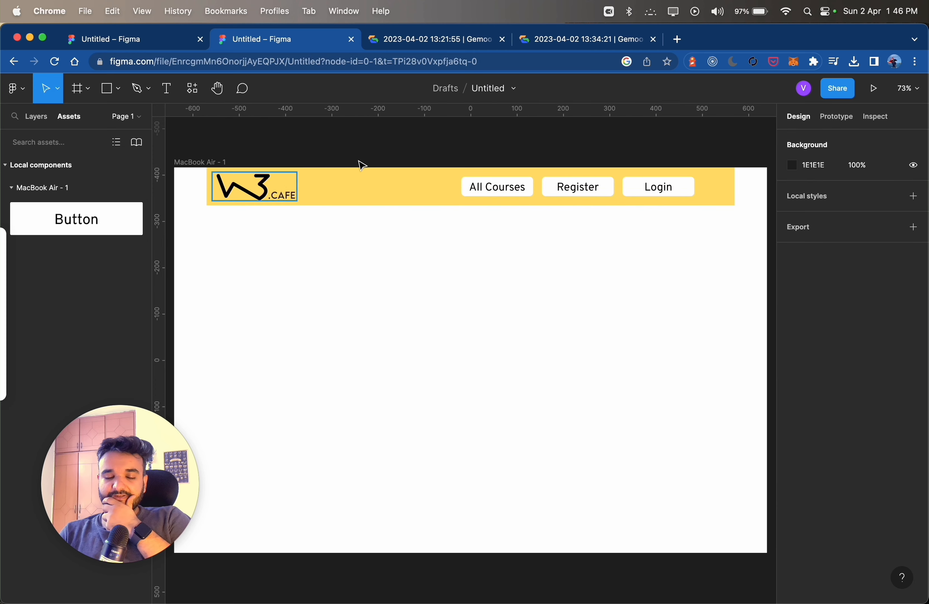
Collapse the three white_button layers in the layer list and group them together
click(34, 116)
click(26, 220)
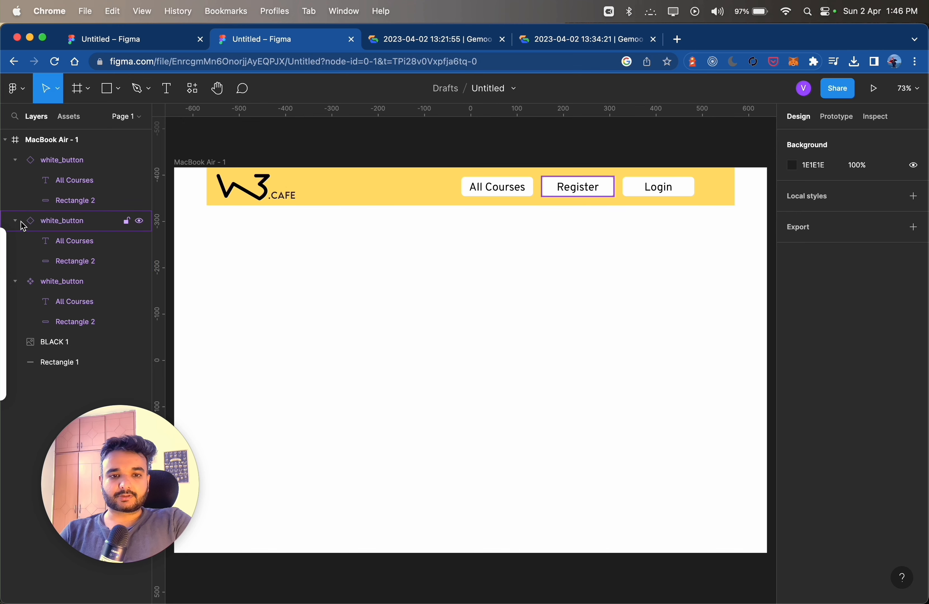
click(15, 162)
click(15, 183)
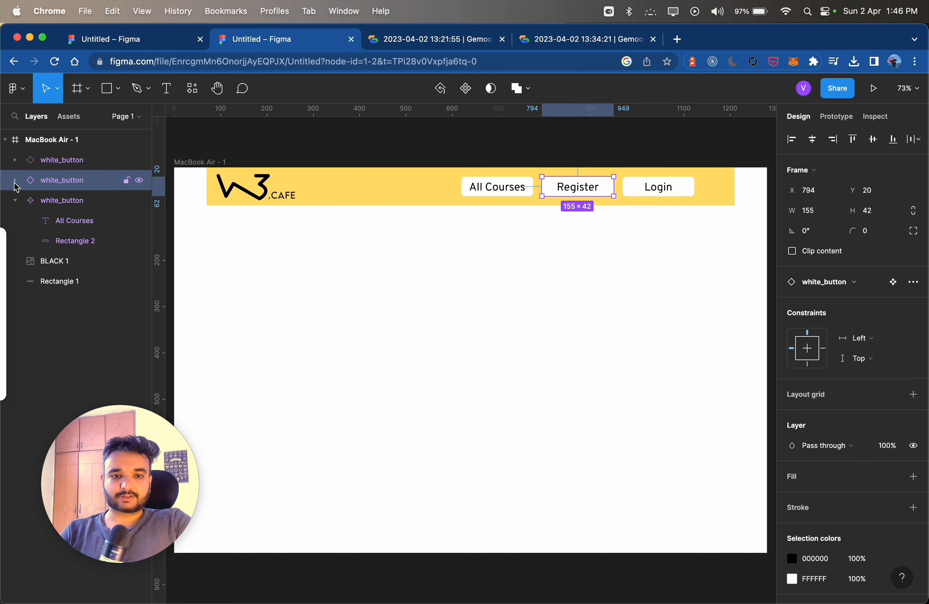
click(16, 202)
click(43, 161)
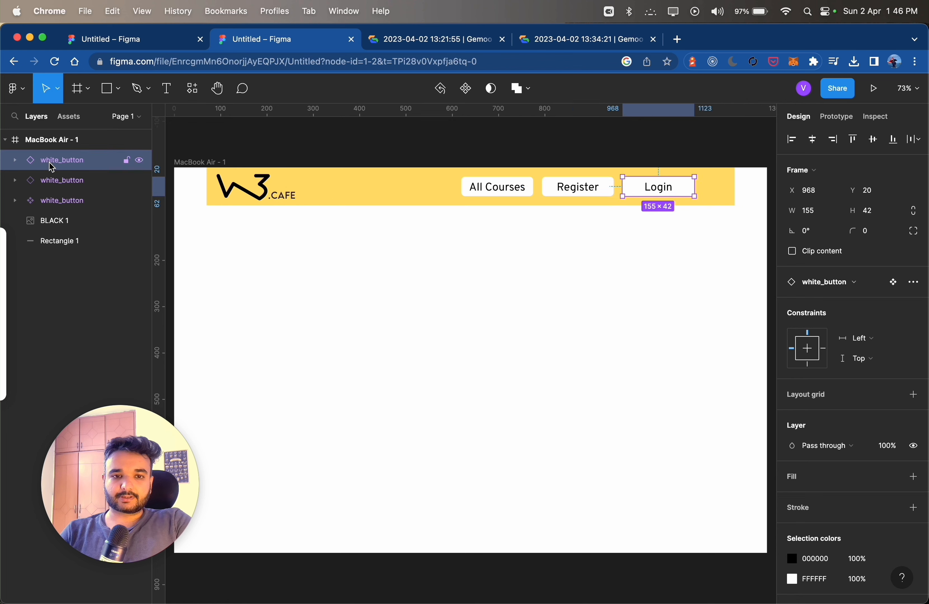
shift+click(59, 184)
shift+click(61, 199)
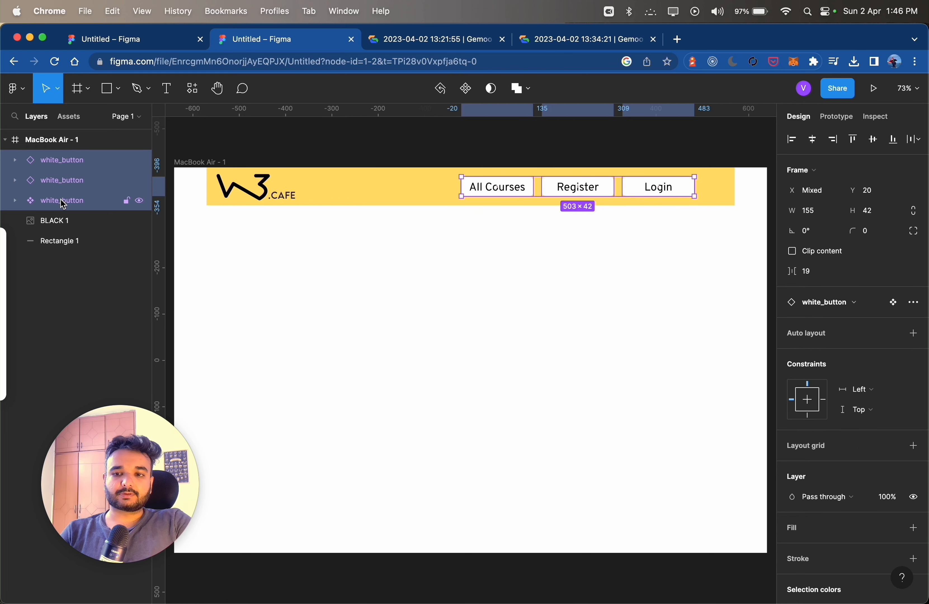
right_click(57, 175)
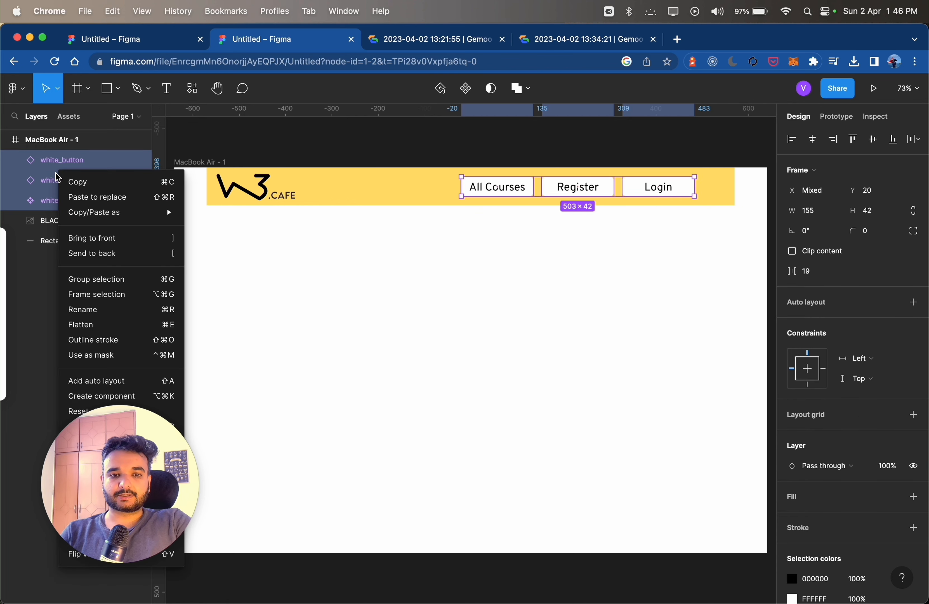
click(117, 280)
Rename the group of three header buttons as header-navbar
double_click(46, 159)
text(hye)
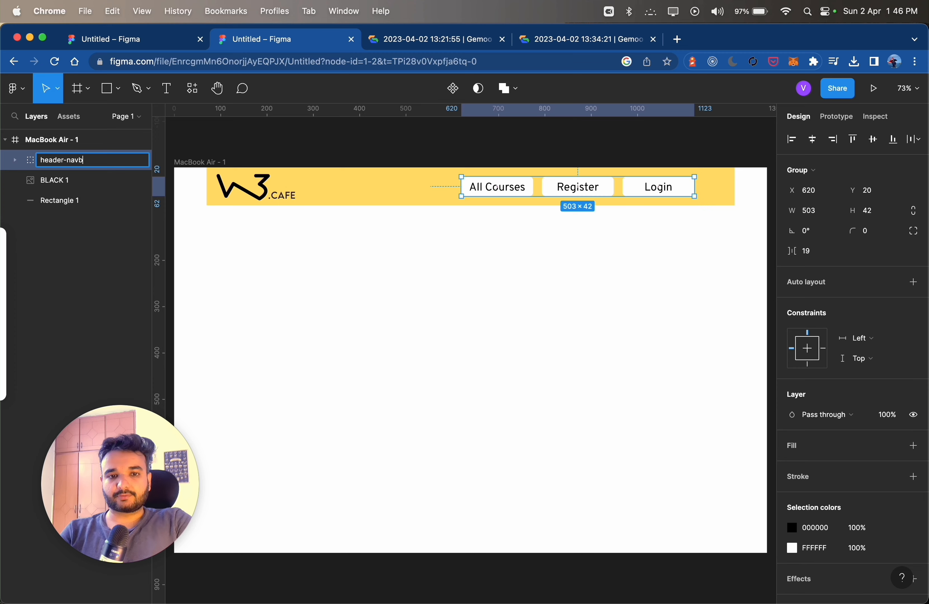
key(Return)
click(423, 329)
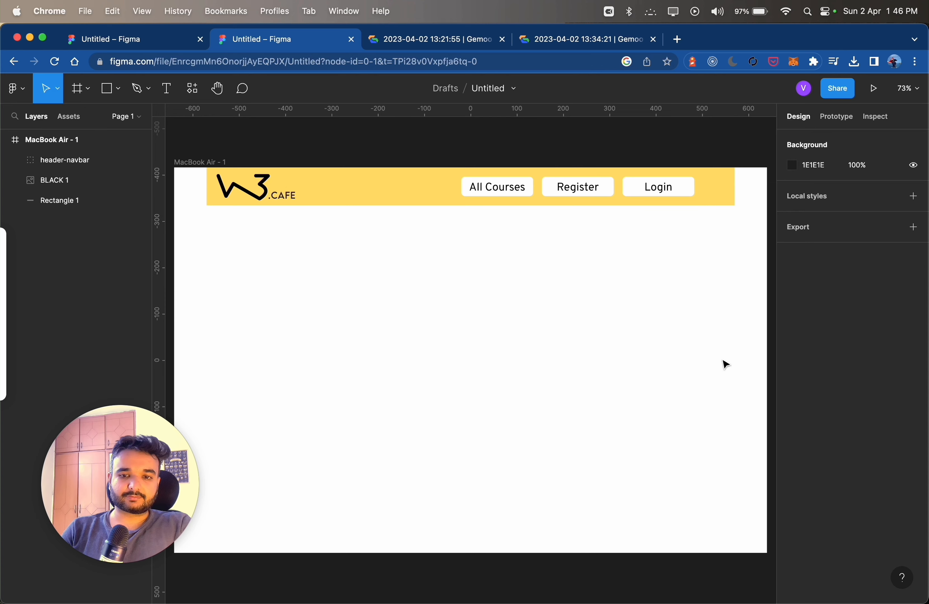
Add the text "Fullstack Project Development" to the frame and move it just below the yellow bar
click(169, 89)
click(429, 258)
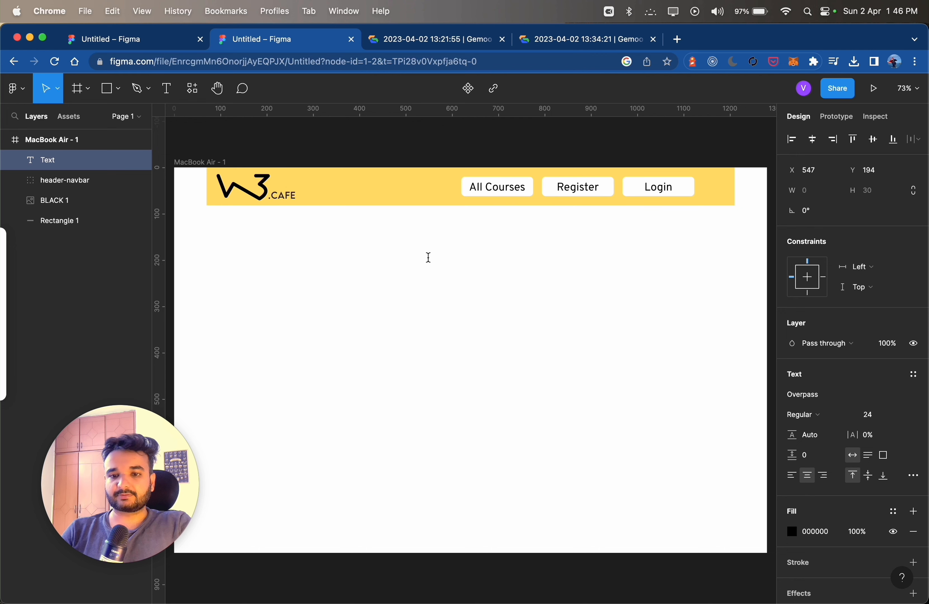
text(Fullstack)
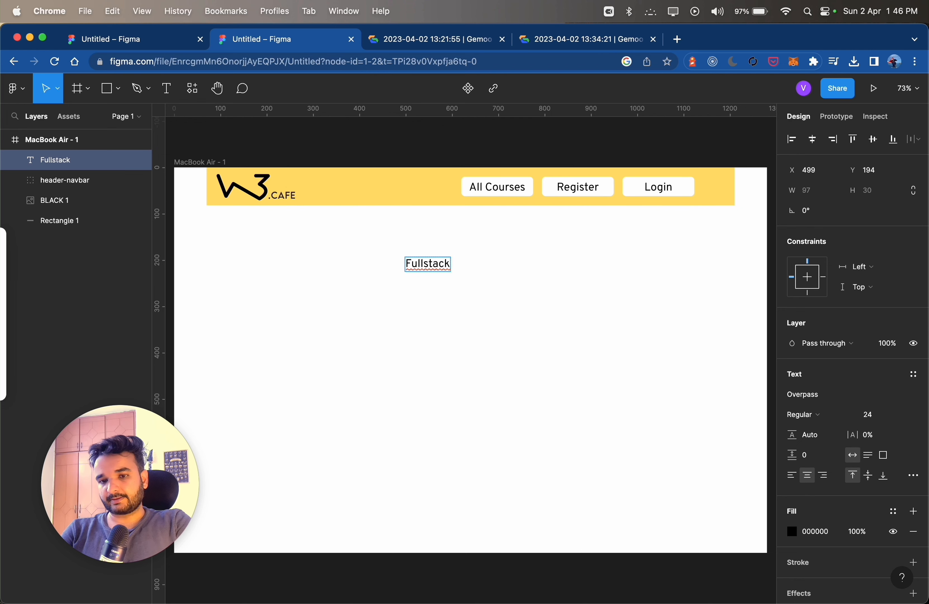
text( Projec)
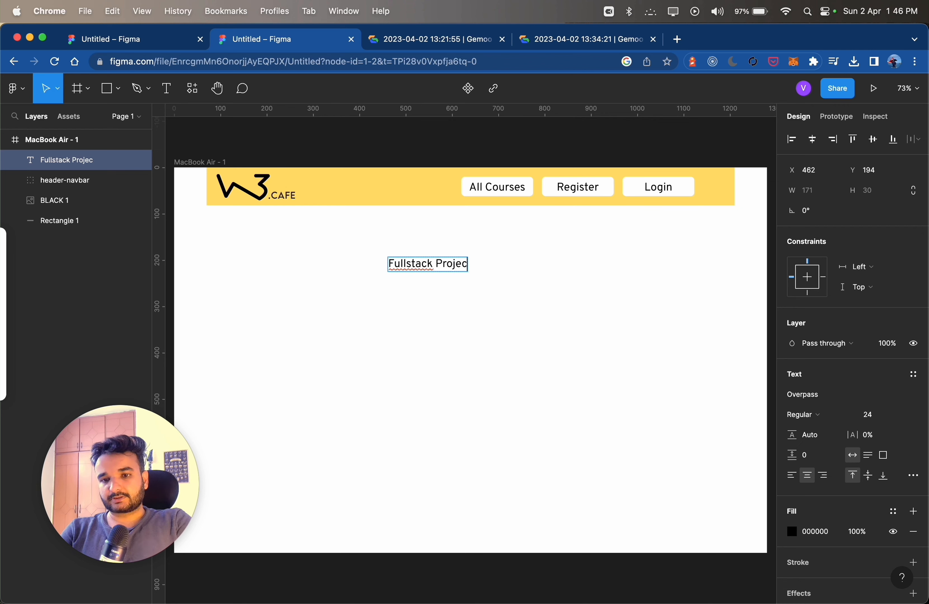
text(t Development)
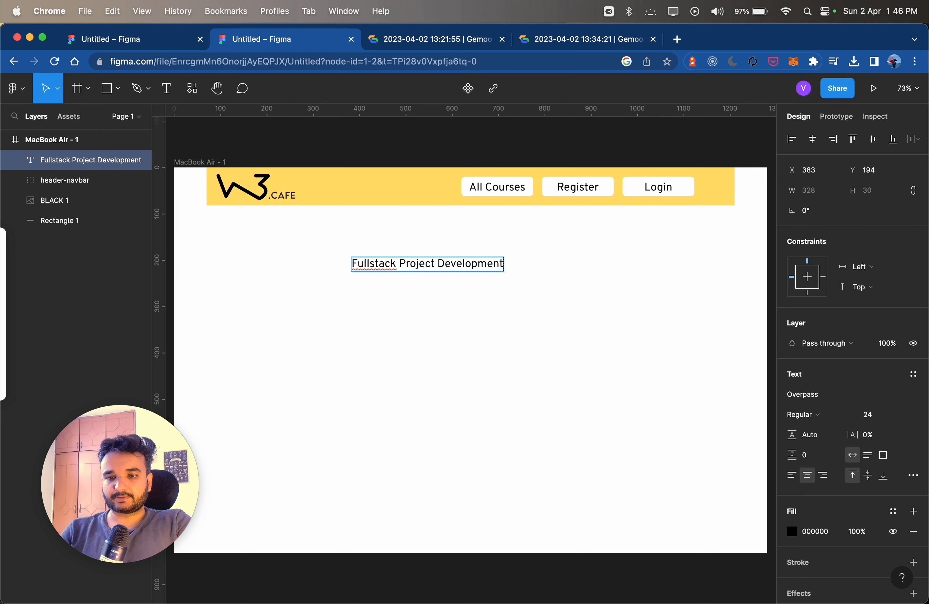
key(Escape)
drag(462, 270, 539, 239)
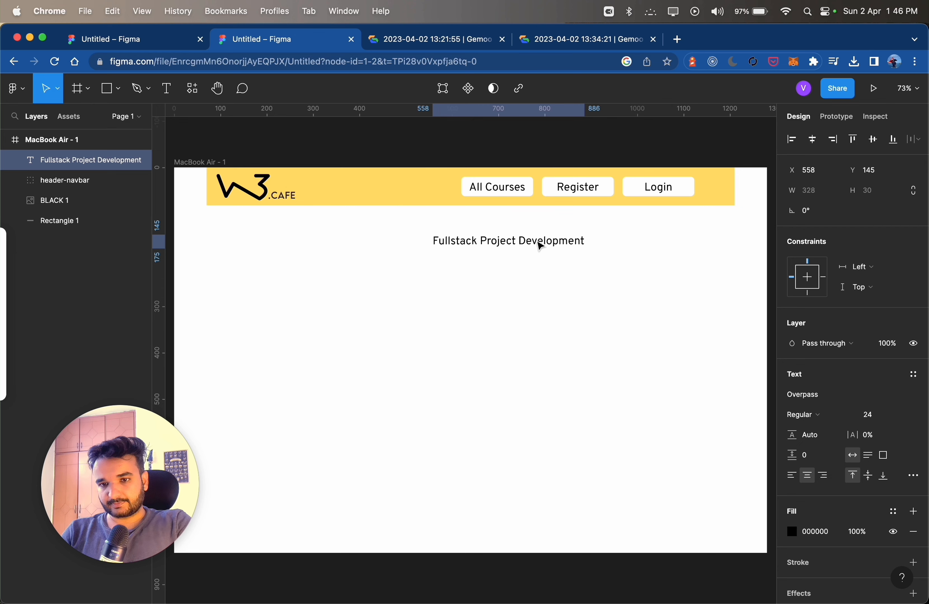
Correct the heading text to read "Full-stack Project Development"
double_click(455, 233)
text(-)
click(588, 233)
key(Return)
key(BackSpace)
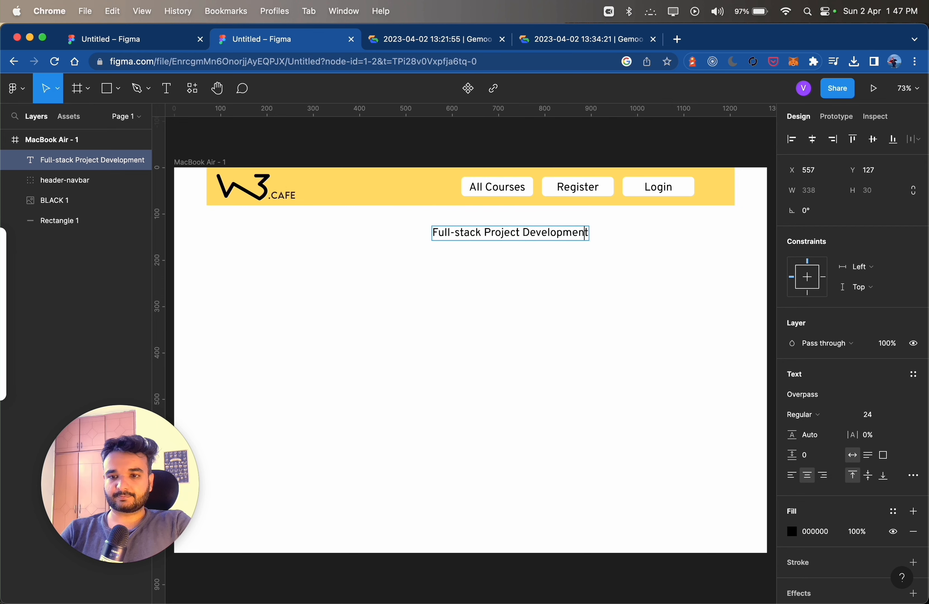
key(Escape)
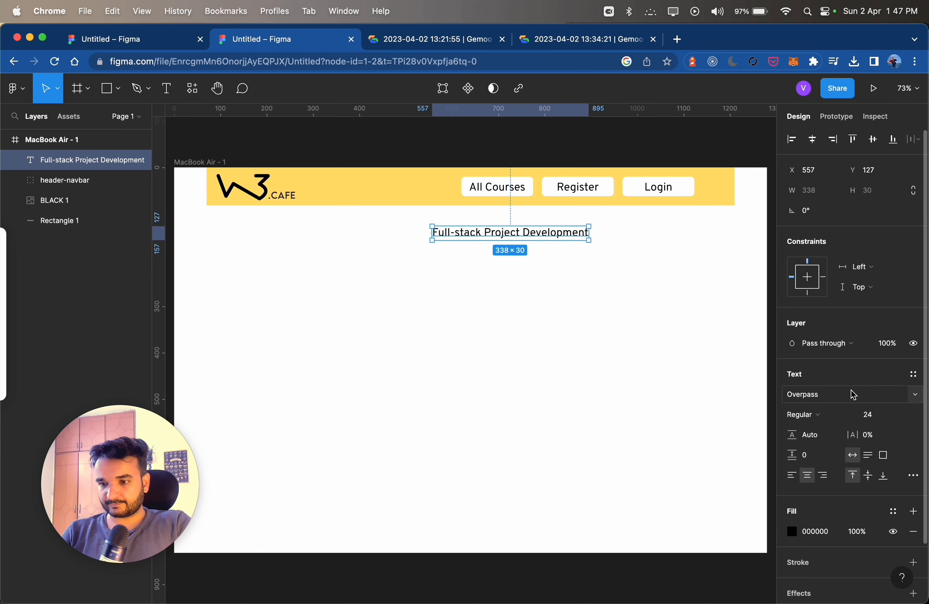
Set the font size of the Full-stack Project Development heading to 36
click(898, 419)
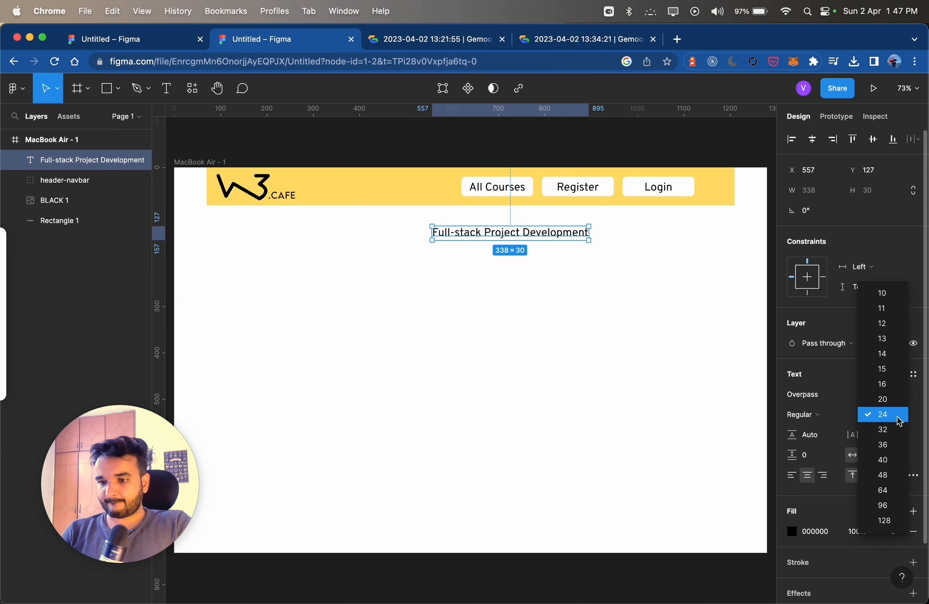
click(892, 444)
click(450, 301)
Duplicate the heading below itself, change the copy to "Tech Stack:" and align it with the heading's left edge at X 495, Y 166
drag(496, 237, 527, 258)
key(super+d)
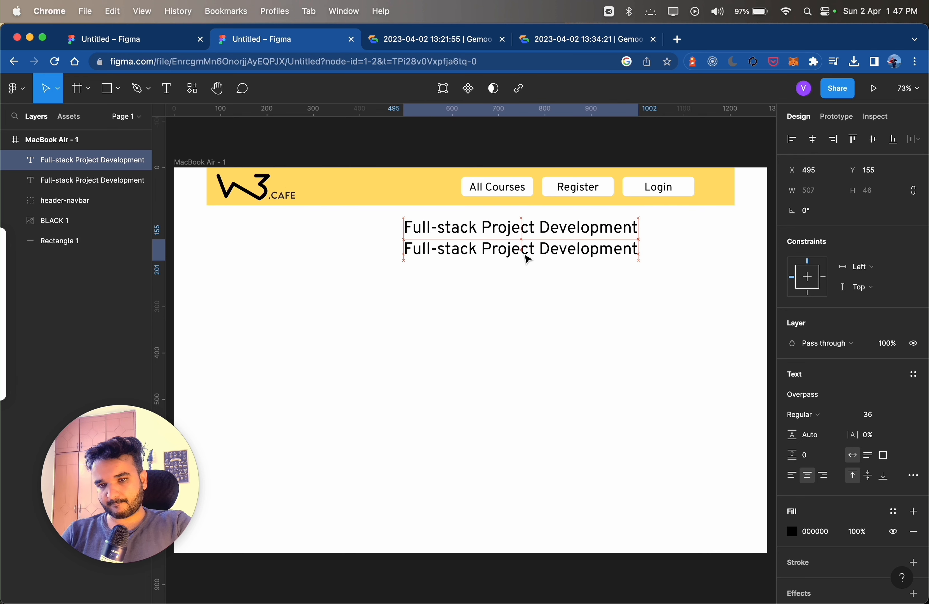
double_click(527, 258)
text(Tech Stack:)
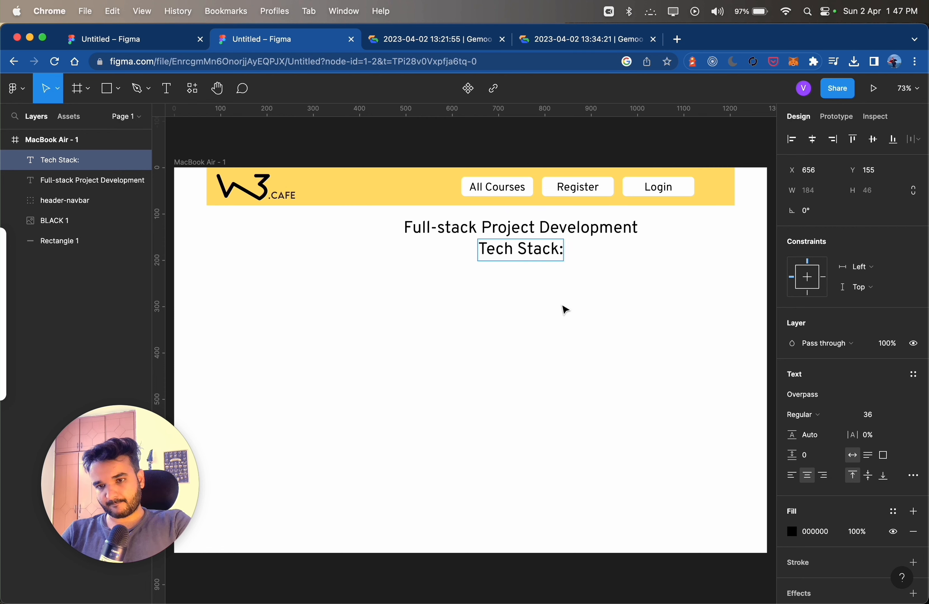
key(Escape)
drag(544, 250, 473, 258)
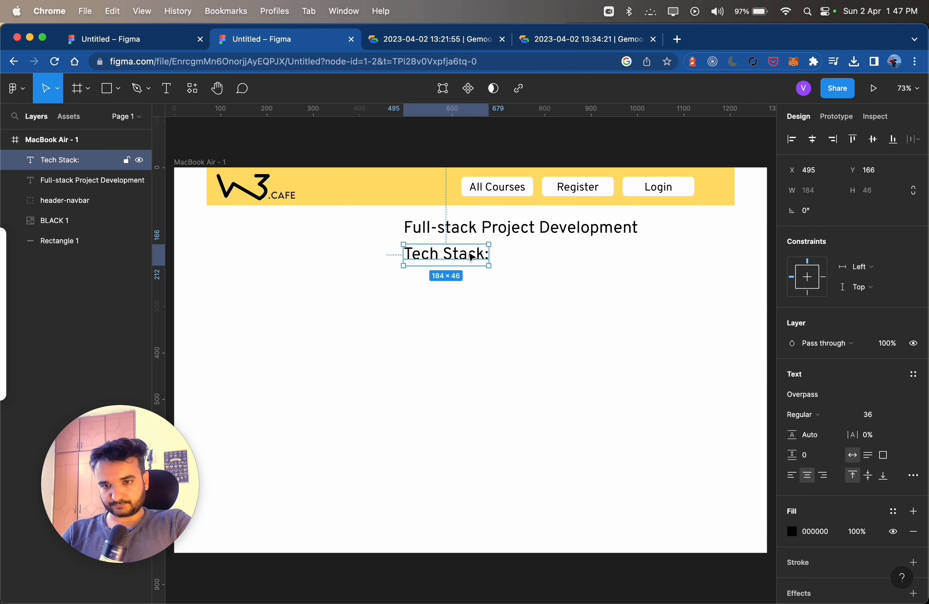
Draw a rectangle about 170 × 40 just below the Tech Stack heading and fill it with the document yellow FFDC5F
click(519, 330)
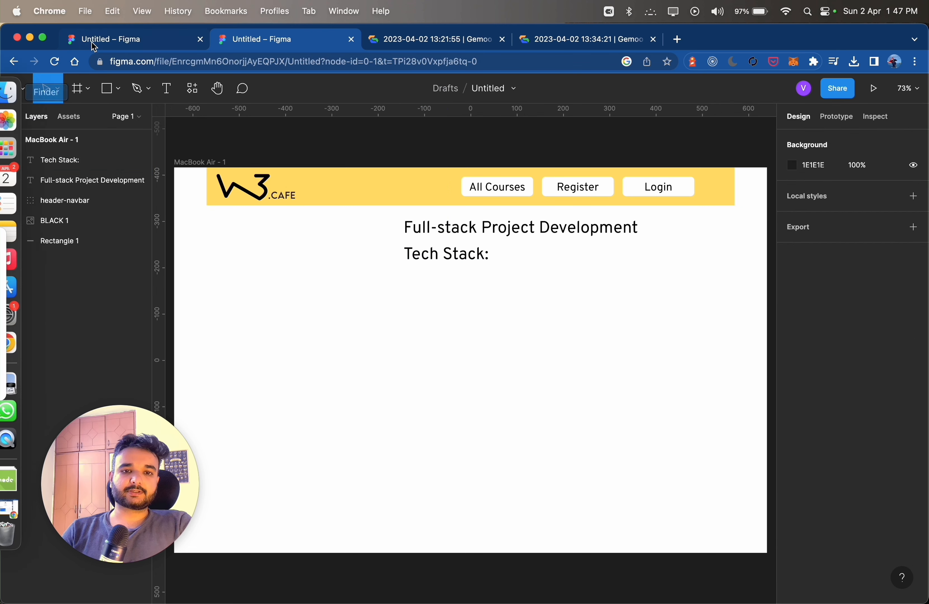
click(106, 88)
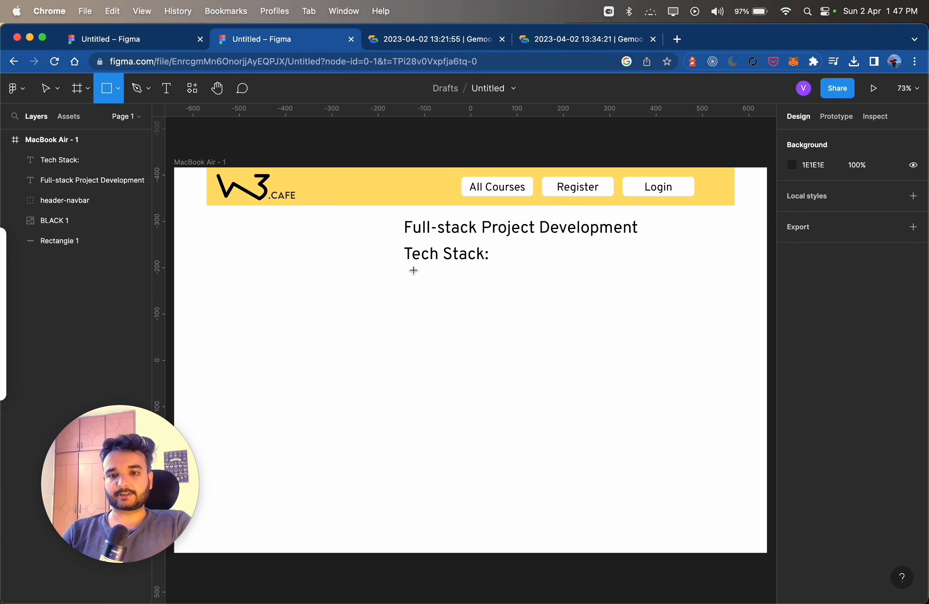
drag(406, 270, 485, 289)
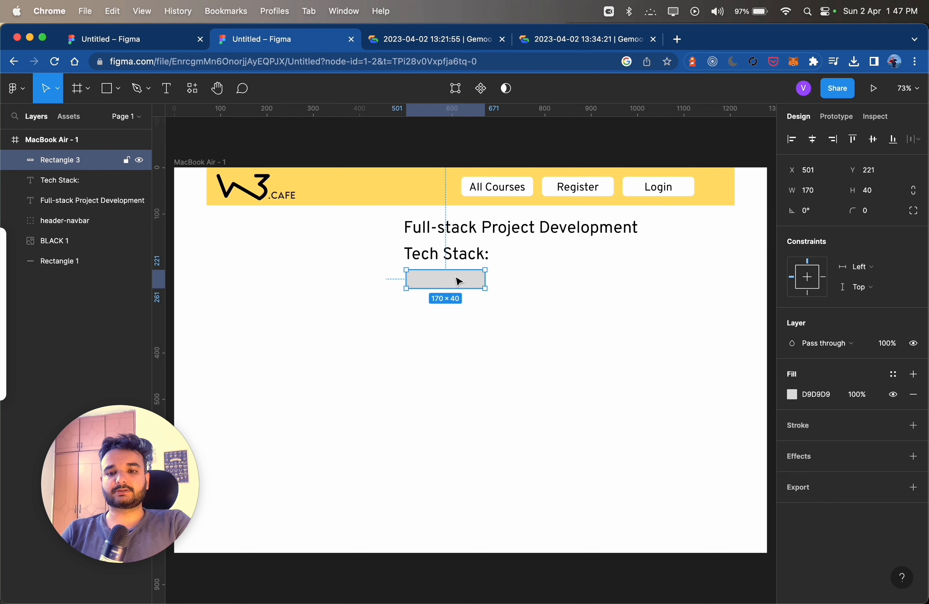
click(503, 401)
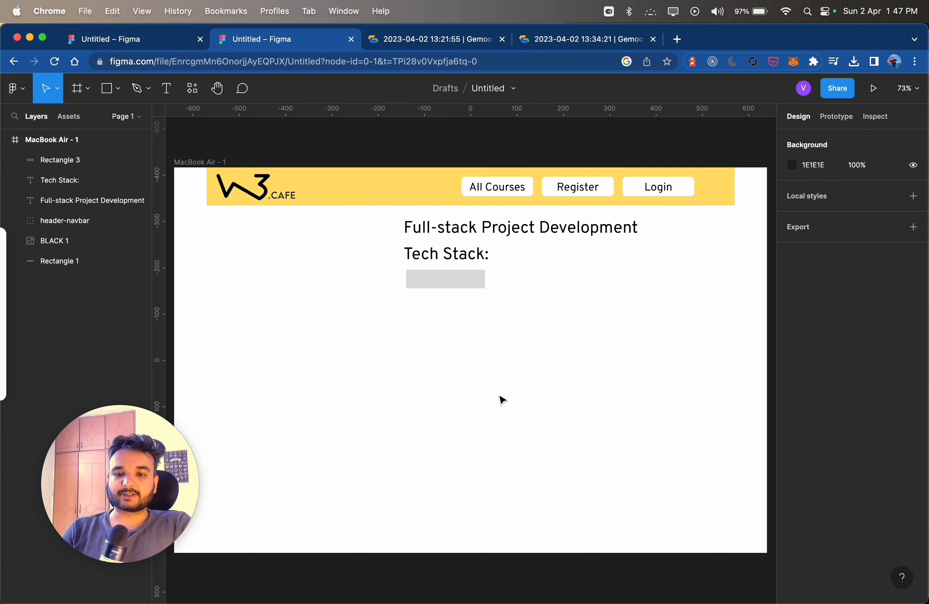
click(464, 283)
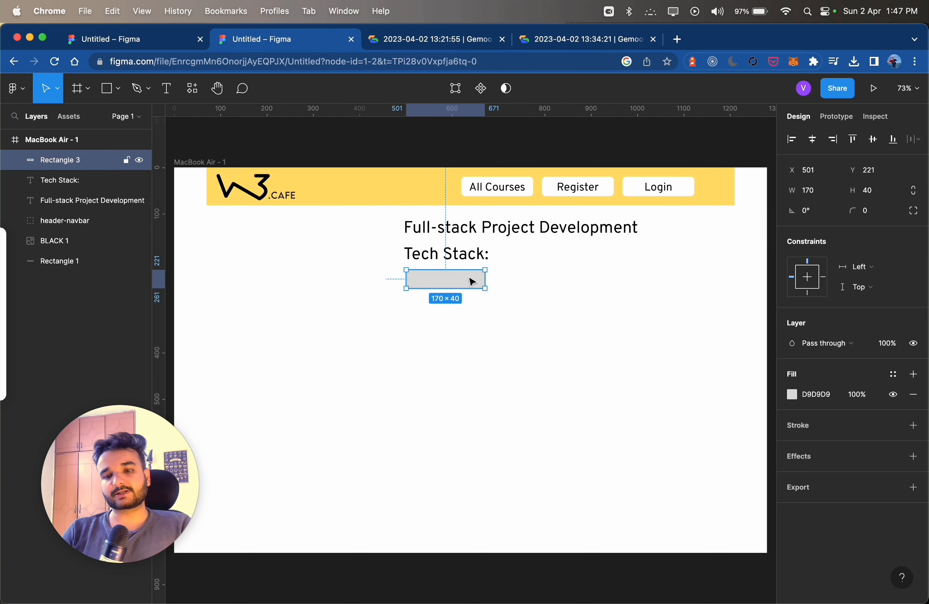
click(799, 398)
click(672, 543)
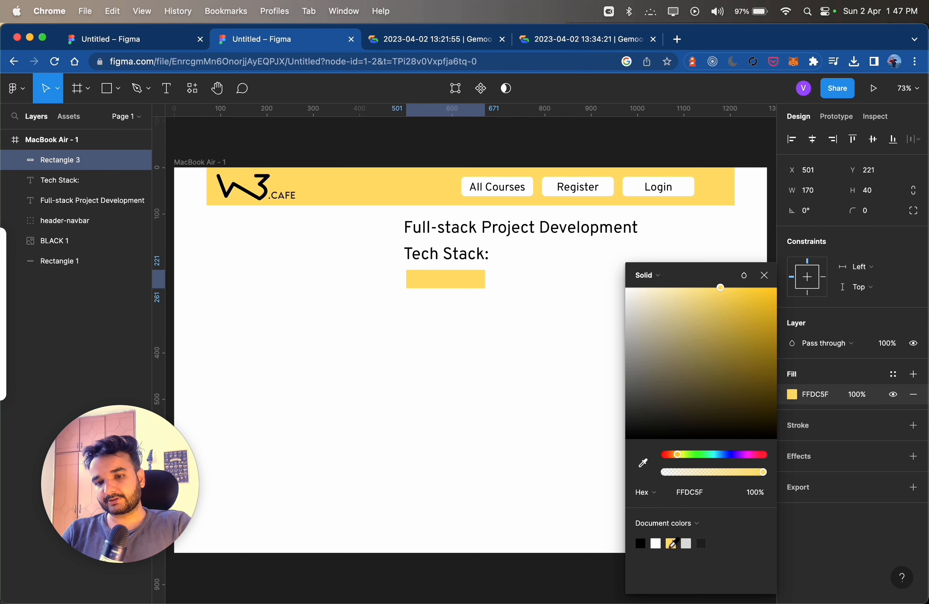
click(526, 355)
Add the text "ReactJs" on the yellow rectangle
click(171, 87)
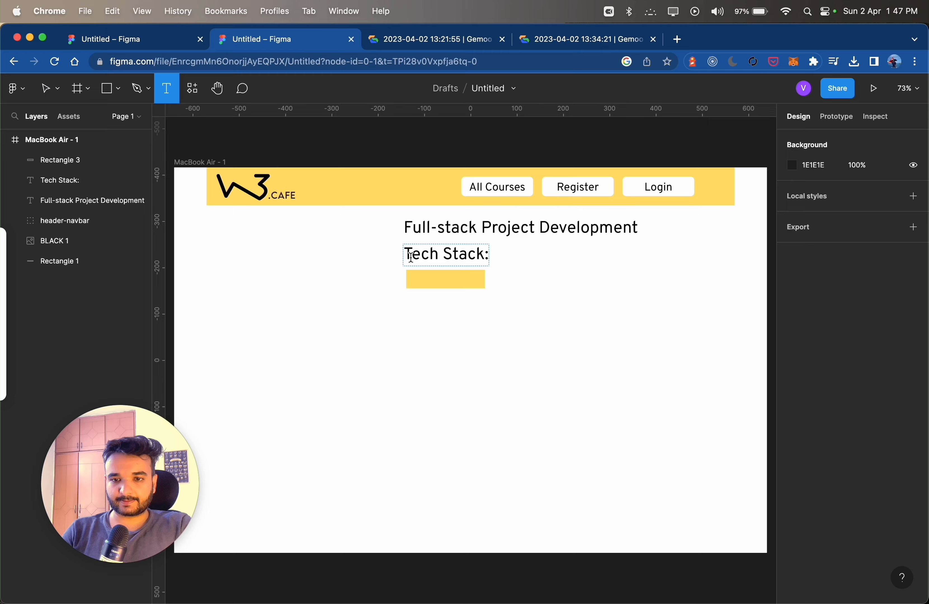
click(420, 287)
text(ReactJs)
key(super+a)
Set the fill of the ReactJs text to fff
click(792, 532)
text(fff)
key(Return)
Set the ReactJs text's font size to 24 and centre it over the yellow rectangle
click(896, 417)
click(887, 369)
click(896, 417)
click(892, 429)
drag(432, 286, 454, 284)
Change the ReactJs text's fill to near-black 070707
click(792, 532)
click(626, 435)
click(512, 322)
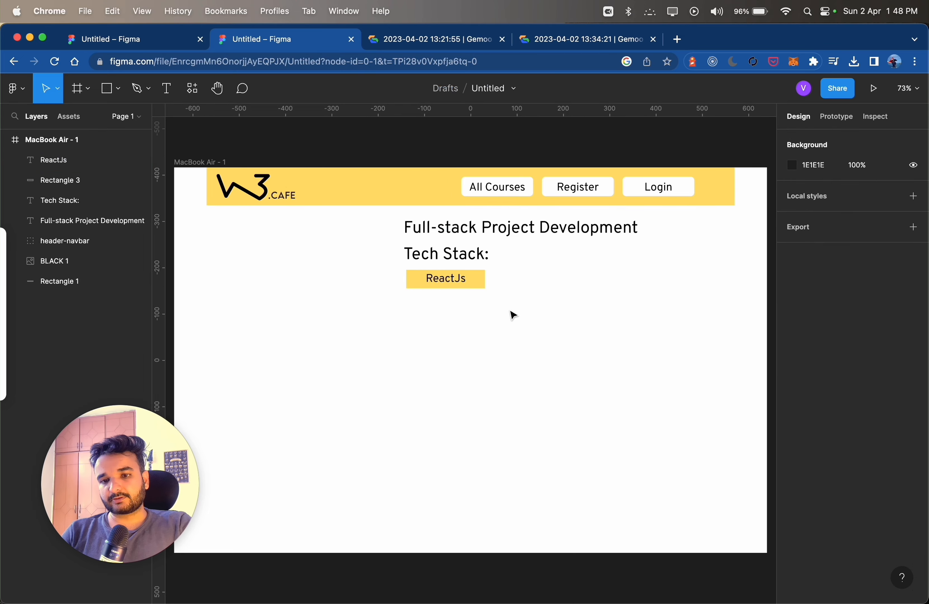
Round the corners of the yellow rectangle behind ReactJs with a radius of 8
click(479, 280)
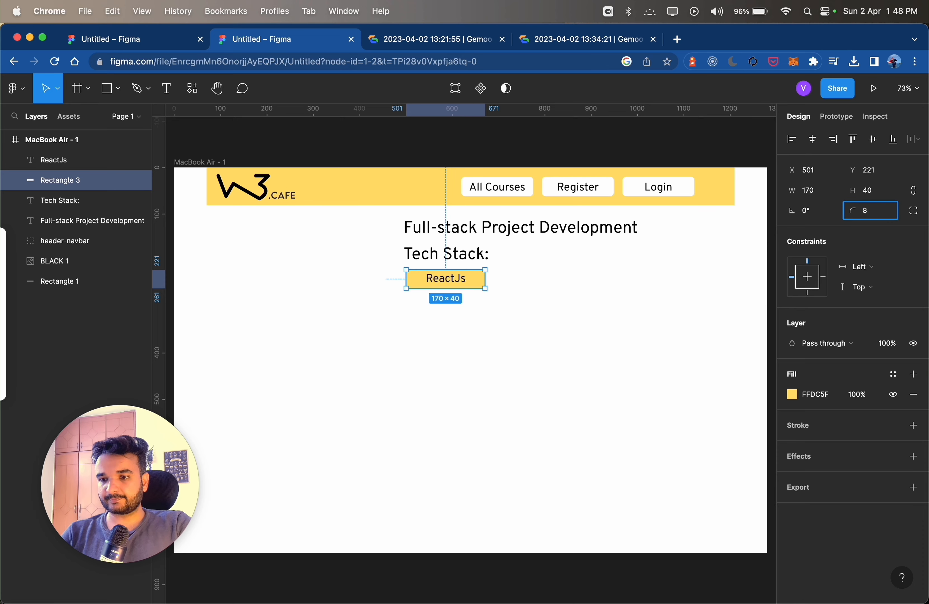
click(674, 313)
click(481, 286)
click(502, 285)
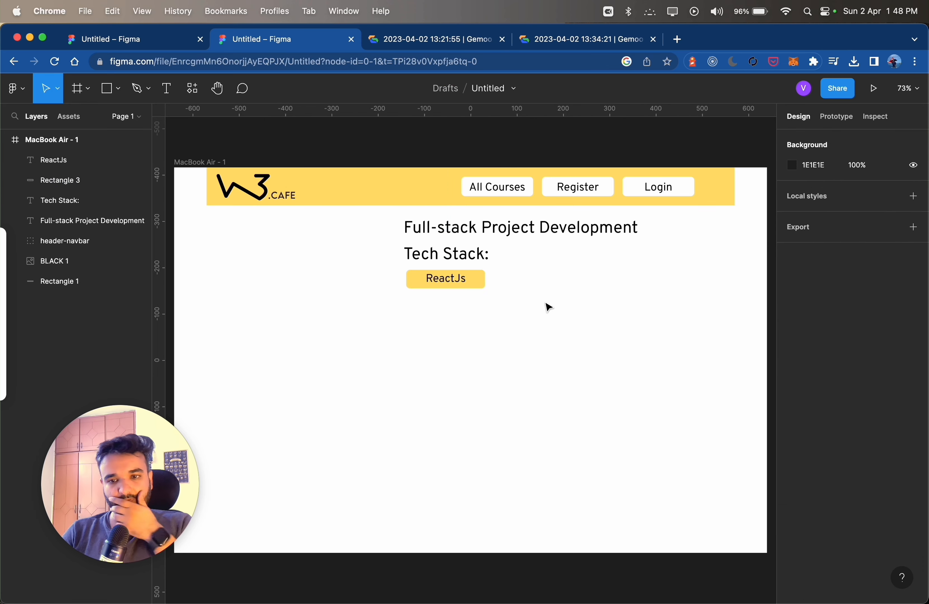
Widen the ReactJs text box to 170 so it spans the full width of the yellow rectangle
click(454, 283)
mouse_move(466, 285)
mouse_down()
mouse_move(435, 282)
mouse_move(484, 278)
mouse_up()
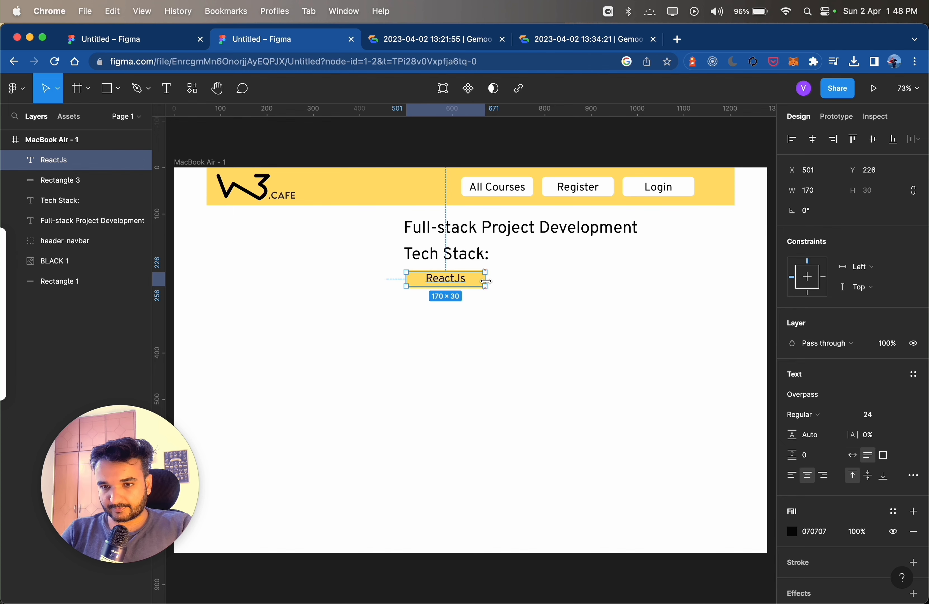
click(531, 305)
Group the ReactJs text with the yellow rectangle behind it and name the group yellow_button
click(70, 178)
click(55, 160)
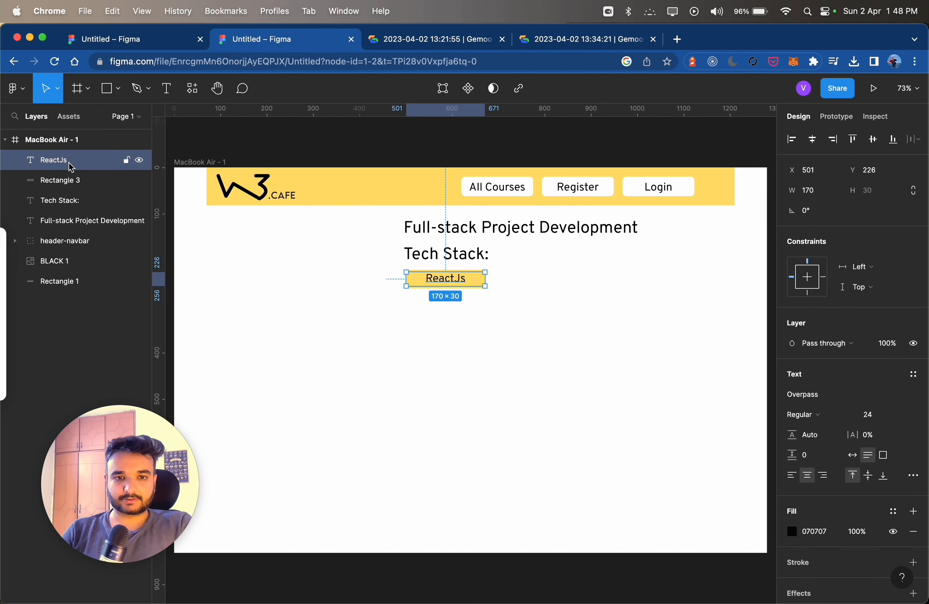
shift+click(77, 181)
right_click(79, 183)
click(118, 284)
double_click(55, 160)
text(yellow_button)
key(Return)
Turn yellow_button into a component and place an instance of it to the right of the ReactJs button
right_click(65, 167)
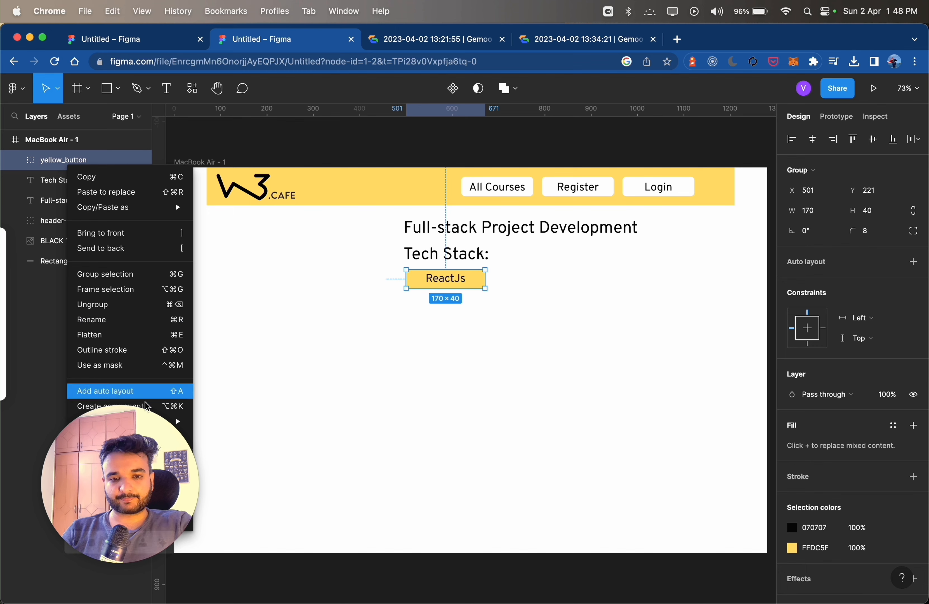
click(143, 404)
click(71, 113)
drag(77, 262, 559, 279)
Change the label of the new yellow button instance to "Javascript"
double_click(558, 279)
double_click(558, 279)
text(Javascript)
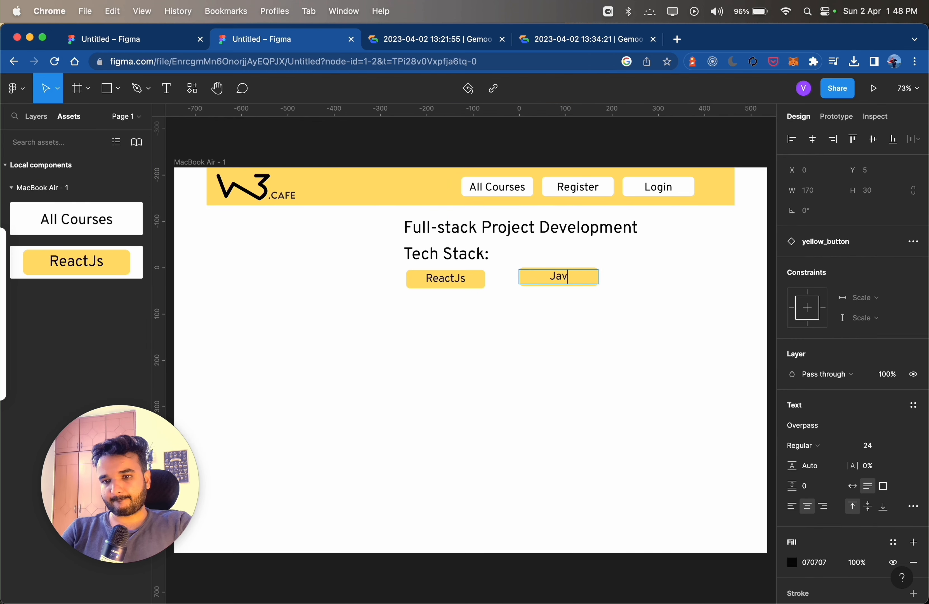
click(632, 298)
Place a third yellow button in the row after Javascript and label it "NodeJs"
drag(580, 280, 644, 282)
click(571, 294)
click(550, 285)
double_click(643, 278)
double_click(643, 278)
text(NodeJs)
click(711, 338)
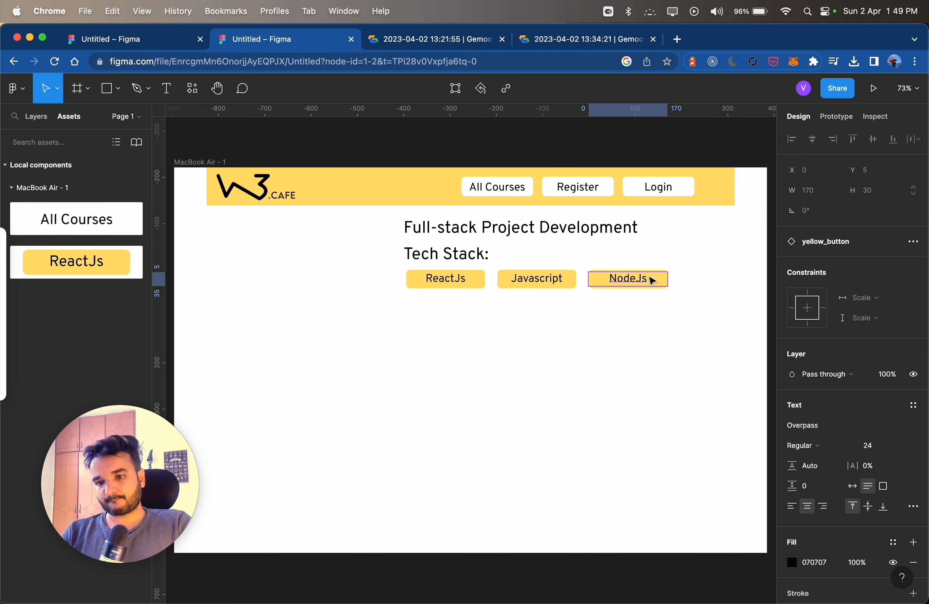
Place a copy of the NodeJs button below the ReactJs button and label it "TyepScript"
key(super+c)
key(super+v)
drag(647, 285, 459, 321)
double_click(458, 321)
text(TyepScript)
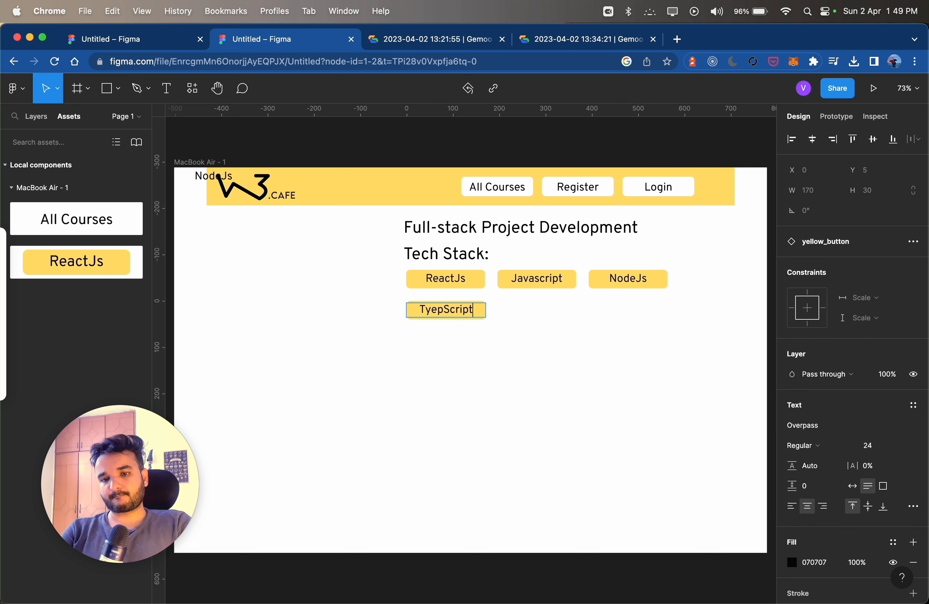
click(520, 354)
Duplicate the TyepScript button to sit below Javascript and label the copy "Database"
click(475, 312)
alt+drag(475, 312, 566, 317)
double_click(566, 317)
text(Database)
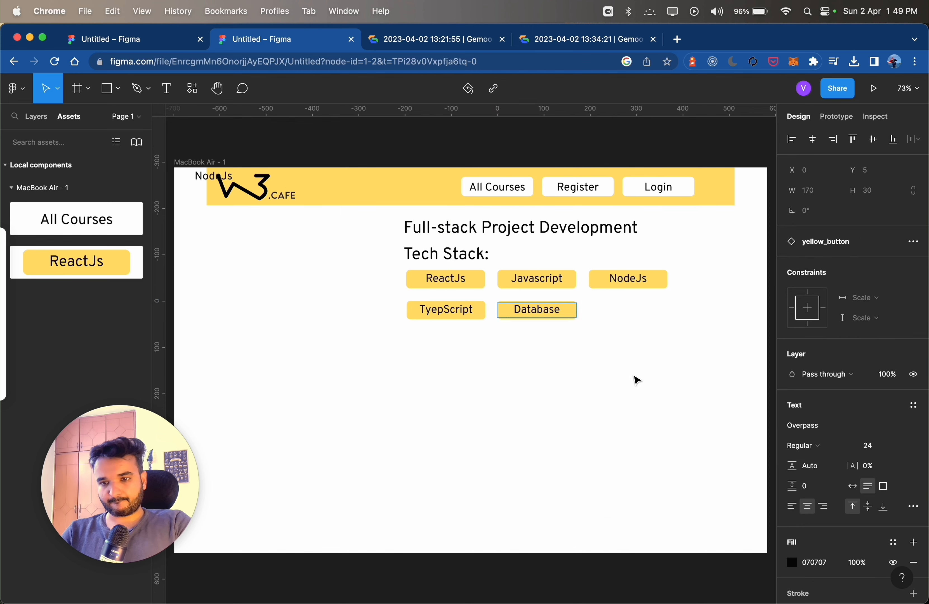
click(608, 368)
Duplicate the Database button to sit below NodeJs and label the copy "Backend"
click(550, 309)
alt+drag(550, 316, 639, 320)
double_click(639, 318)
double_click(629, 312)
text(API)
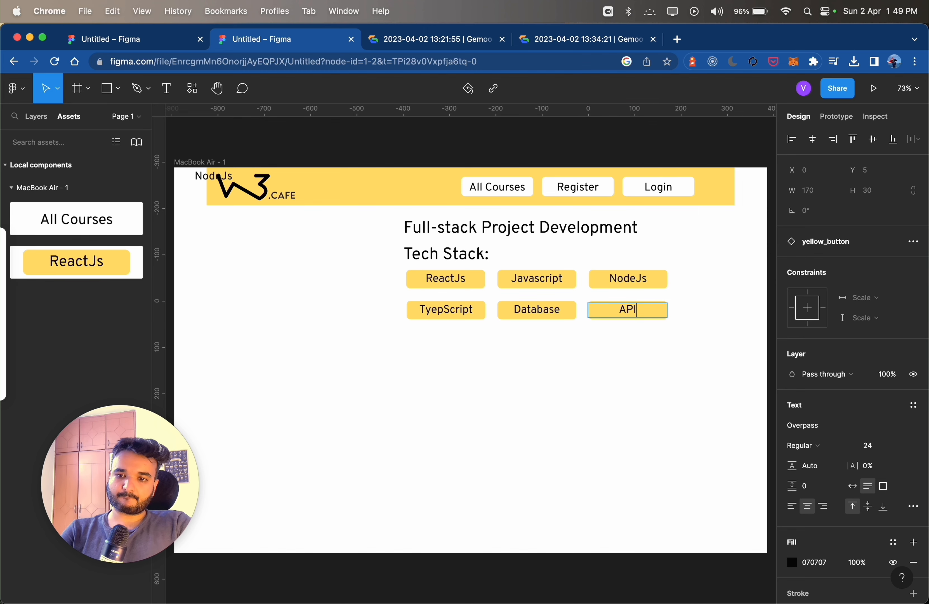
text(ackend)
click(677, 386)
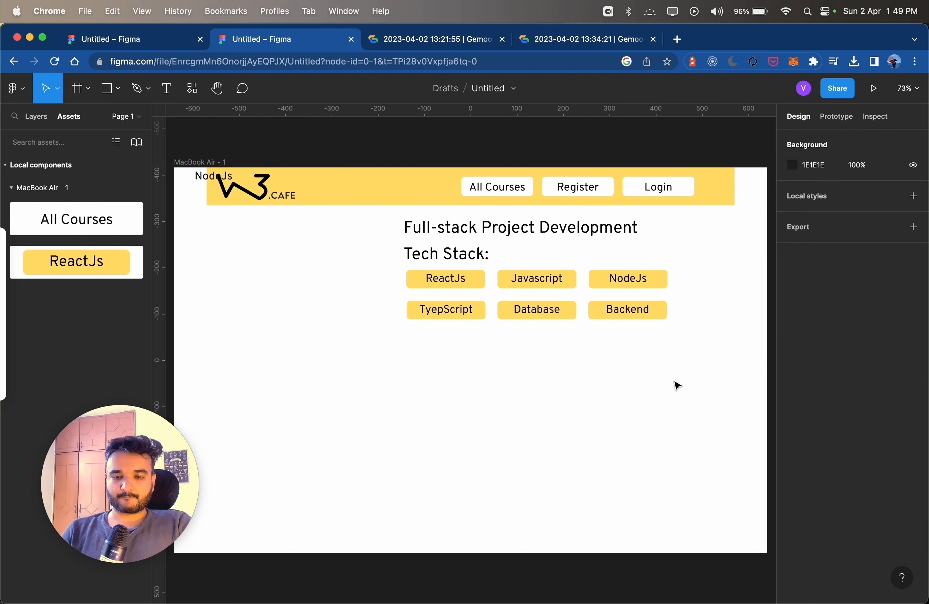
Delete the stray NodeJs text overlapping the header logo
click(206, 180)
key(BackSpace)
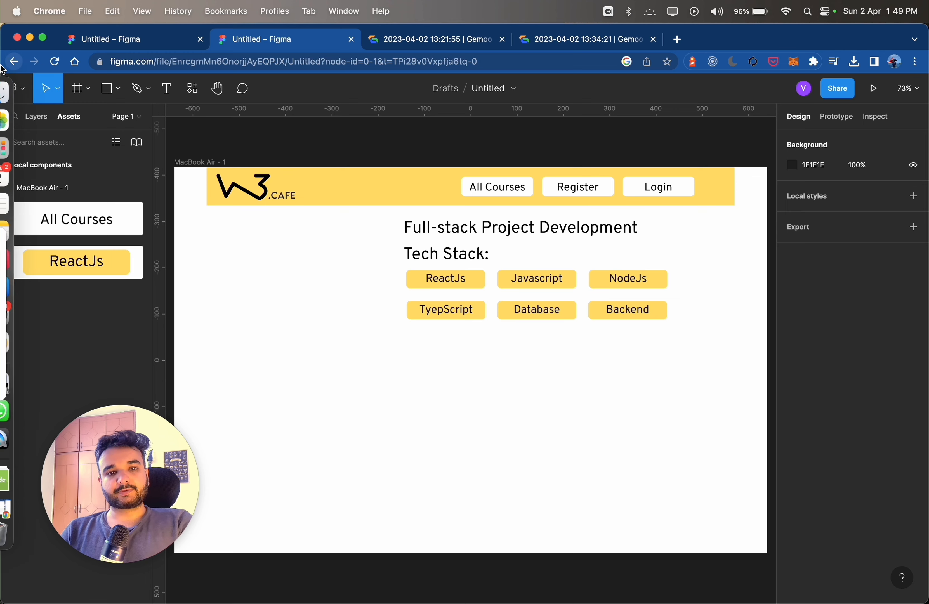
Search the plugins for "blob" and run the Blobs plugin
click(25, 96)
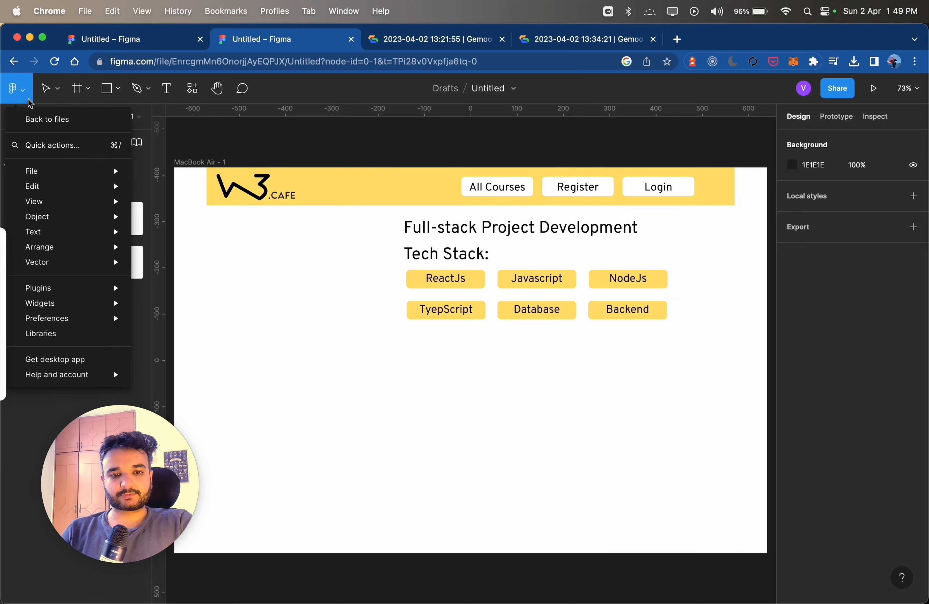
mouse_move(83, 290)
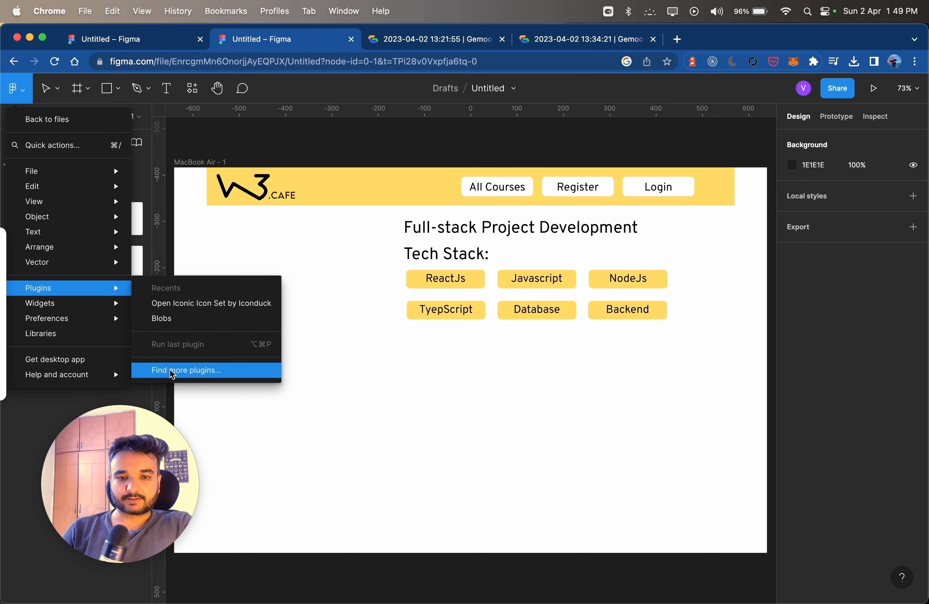
click(187, 370)
text(blob)
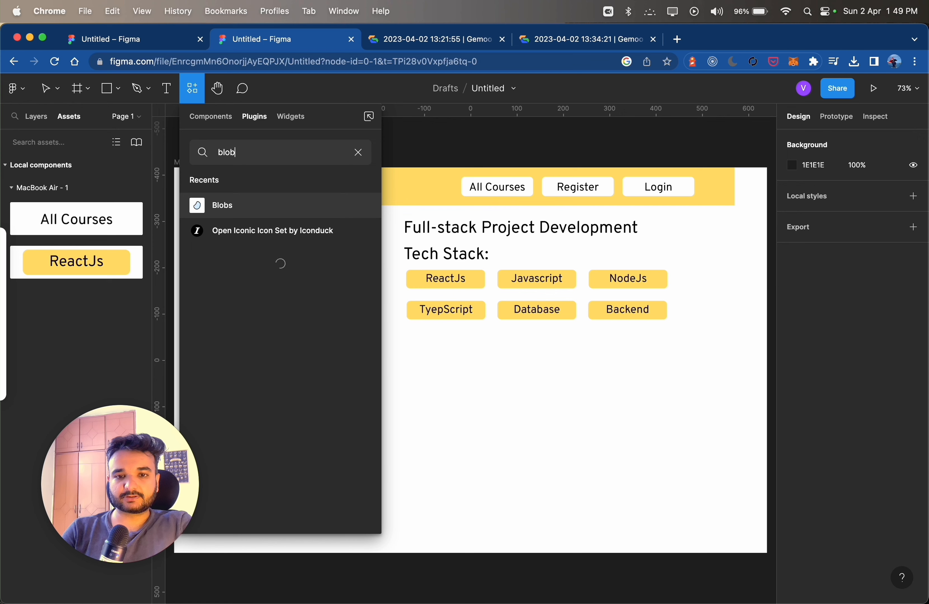
click(253, 207)
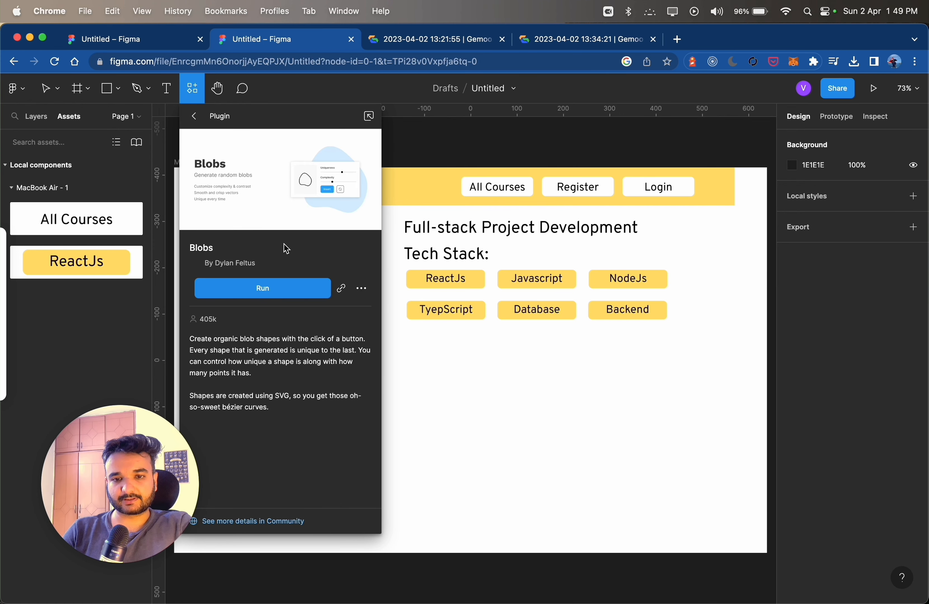
click(277, 296)
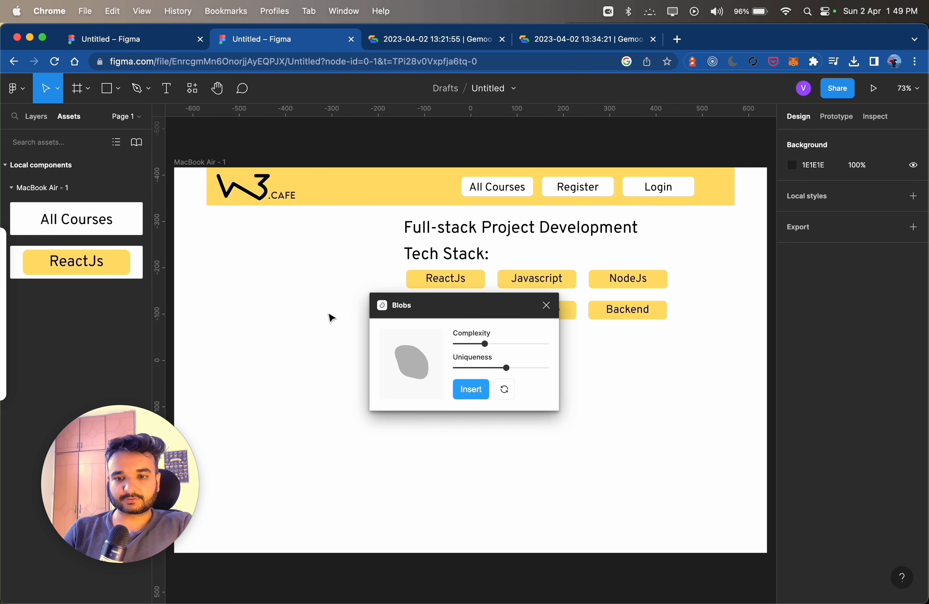
Insert a regenerated blob with complexity and uniqueness both set slightly below the midpoint, and close the Blobs plugin
drag(485, 344, 536, 374)
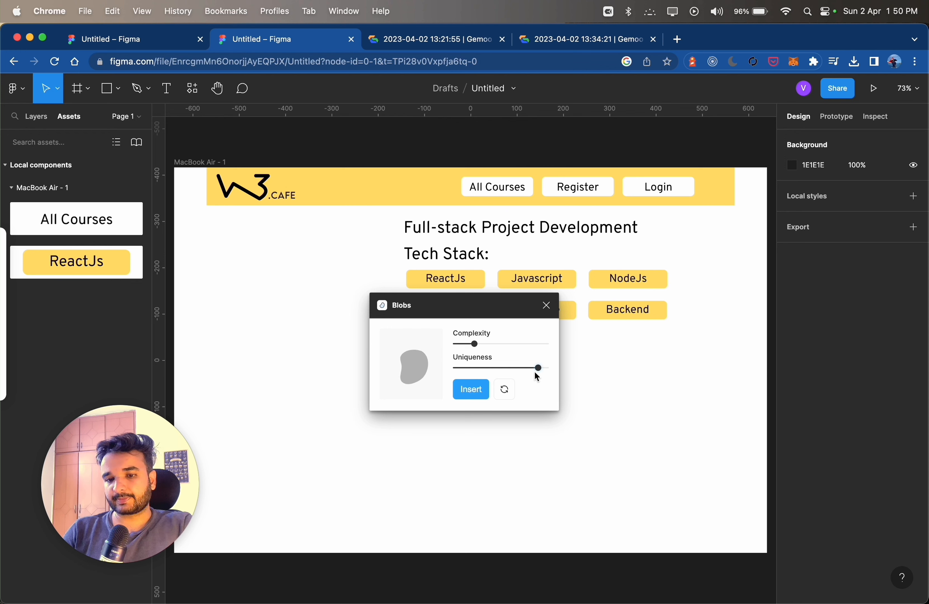
drag(478, 346, 496, 370)
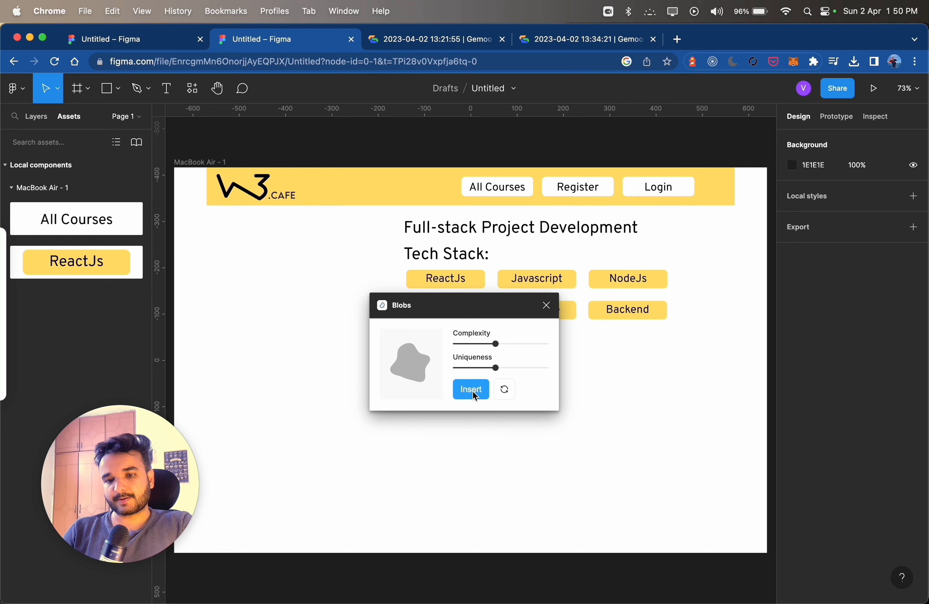
click(506, 391)
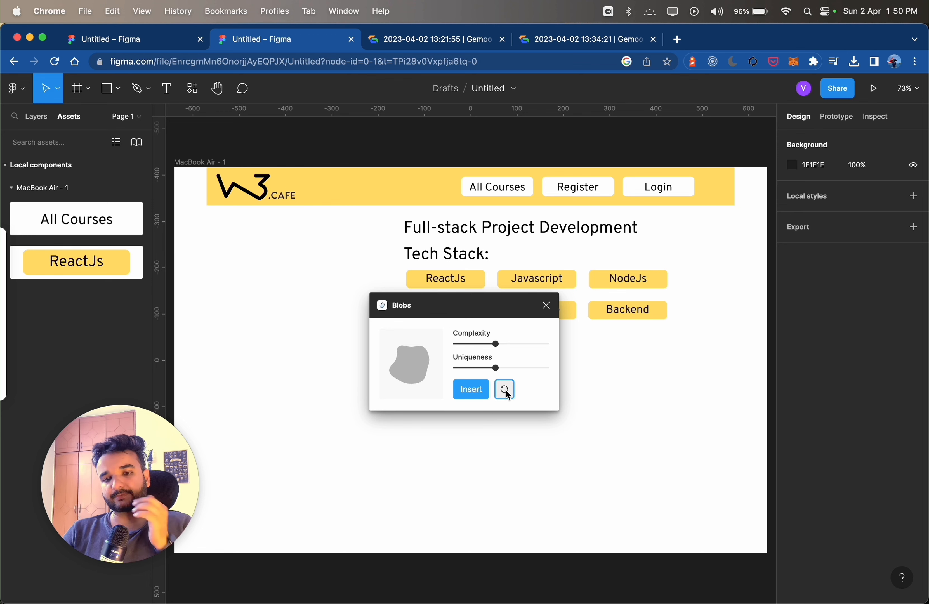
click(506, 390)
click(506, 390)
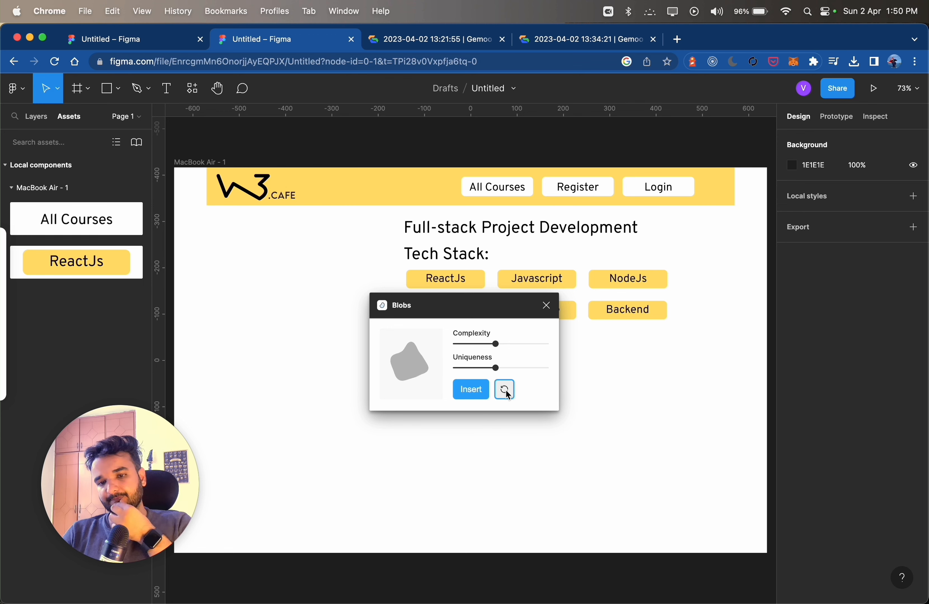
click(464, 395)
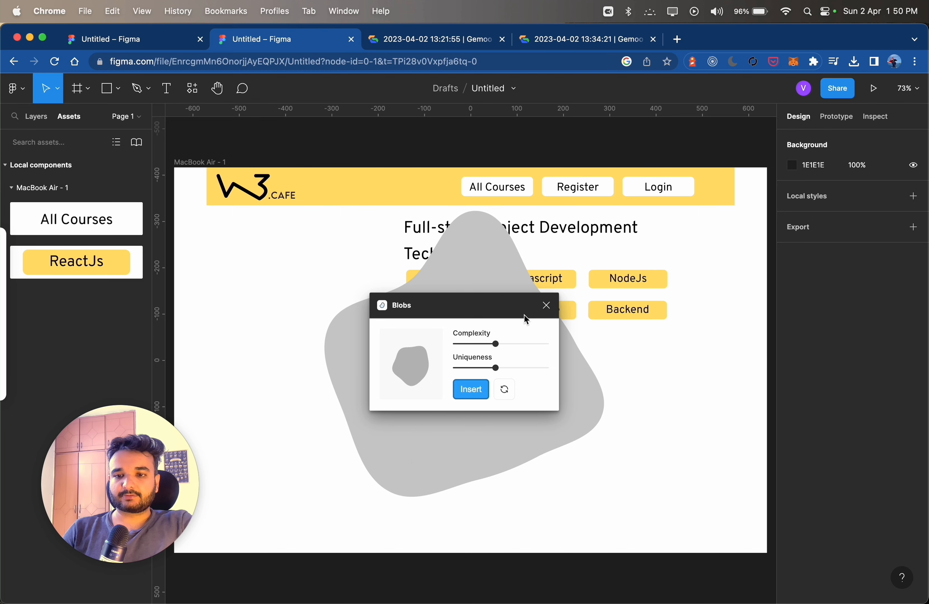
click(547, 305)
Fill the blob with the document yellow FFDC5F at 37% opacity
click(427, 334)
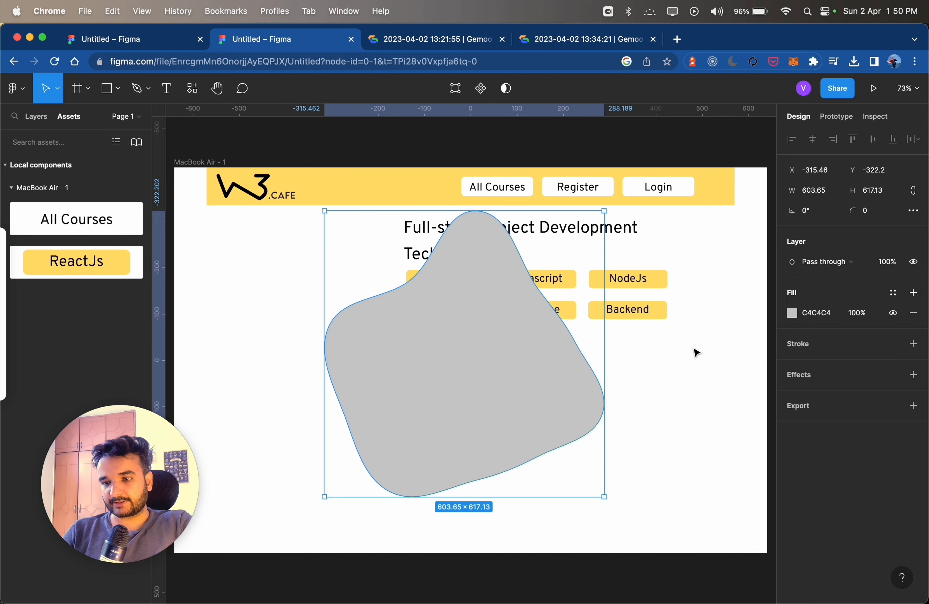
click(792, 313)
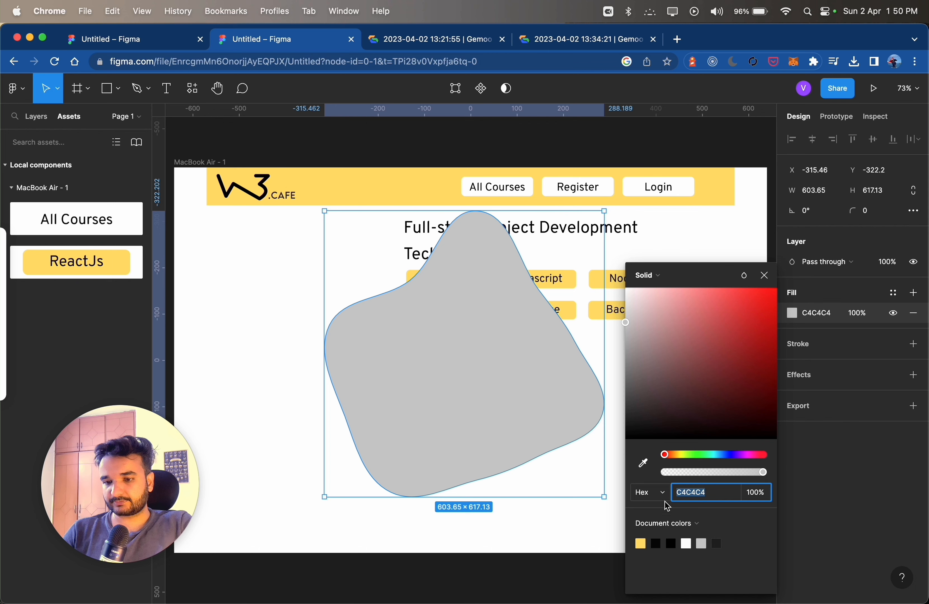
click(641, 543)
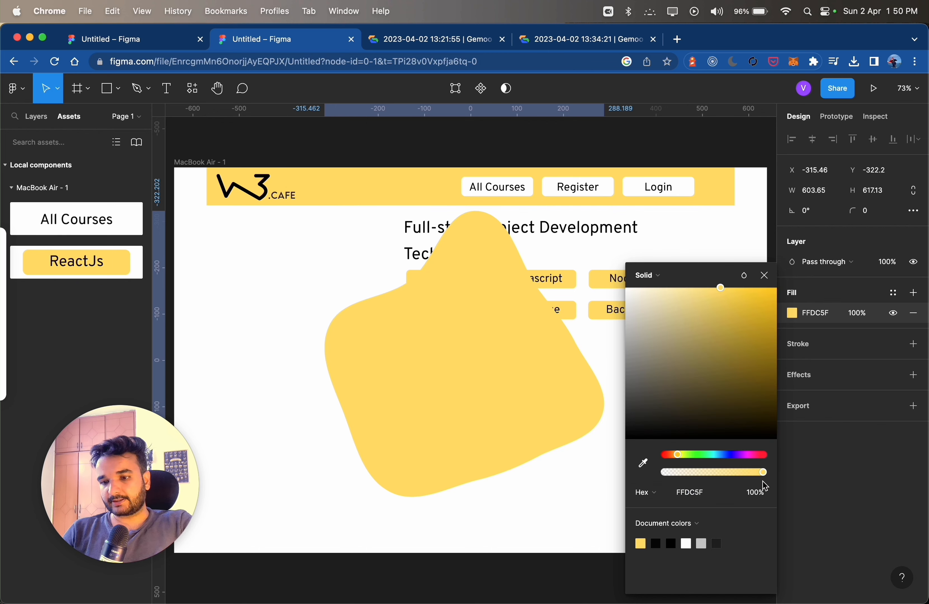
drag(763, 473, 705, 478)
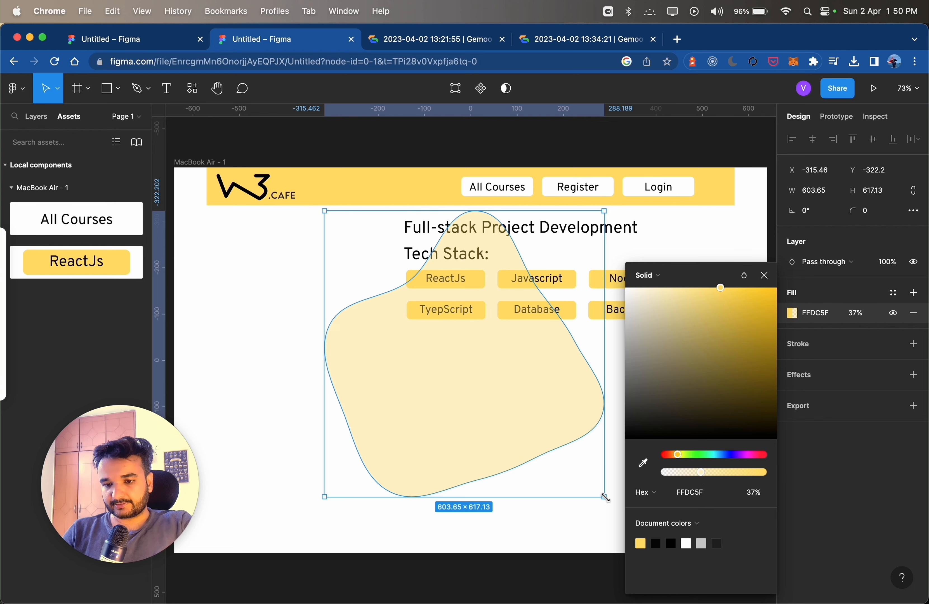
Shrink the blob to about 348 × 368 and move it below the logo, beside the course headings
drag(456, 437, 486, 382)
drag(371, 343, 265, 344)
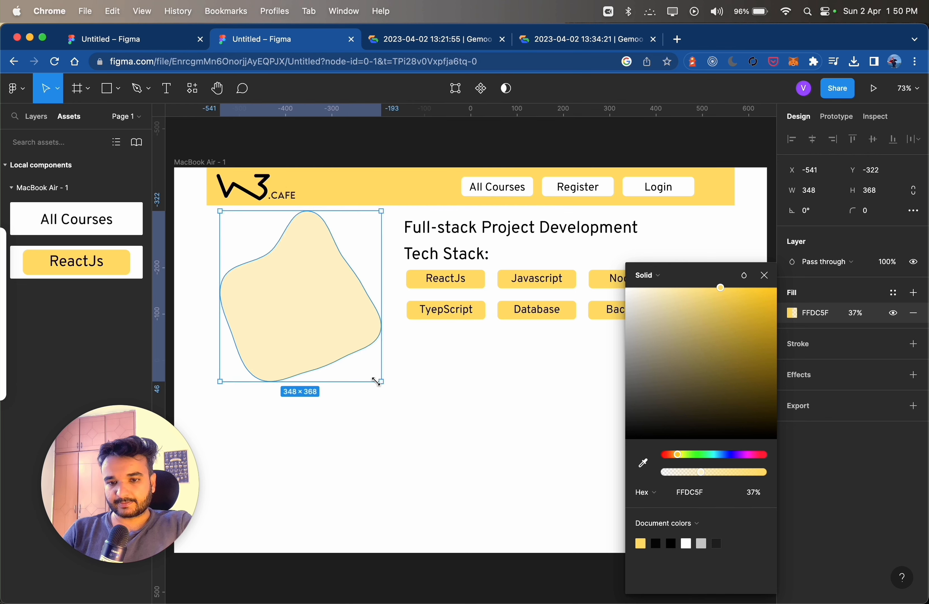
Shrink the blob further to about 331 × 329 and shift it slightly away from the course headings
drag(383, 384, 374, 365)
drag(326, 310, 314, 312)
Place the JavaScript icon image from Downloads on the page and move it to the right part of the blob
click(16, 88)
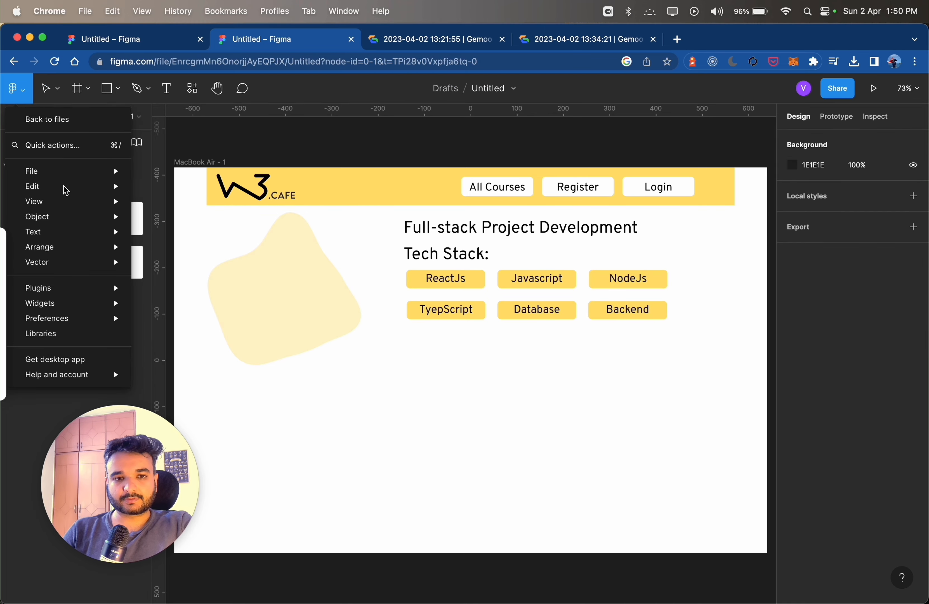
mouse_move(63, 170)
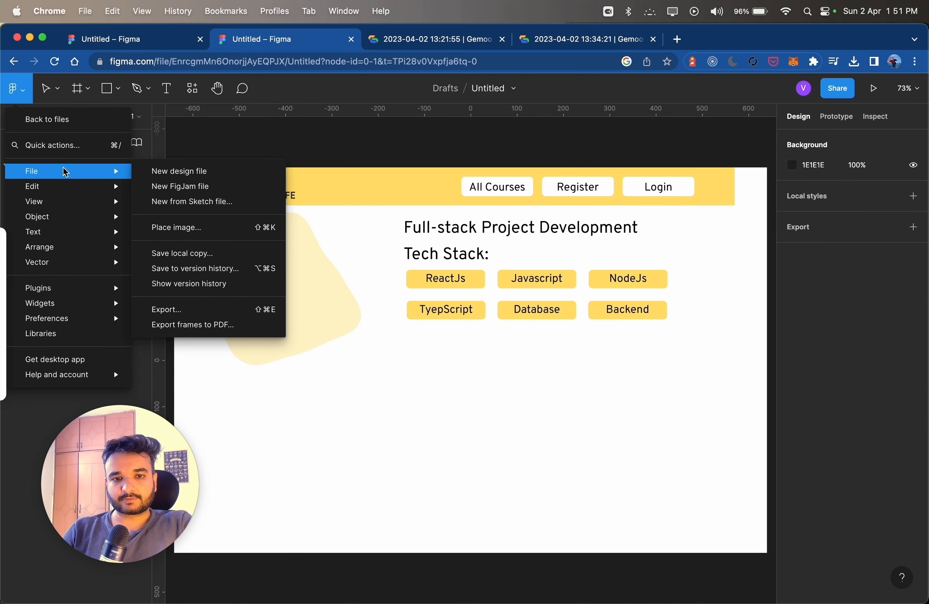
click(183, 228)
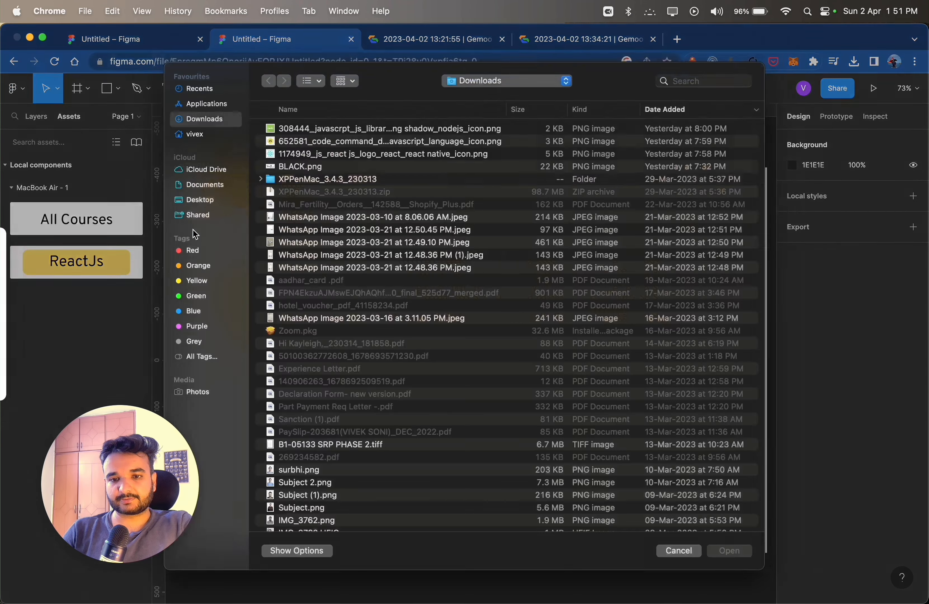
double_click(312, 153)
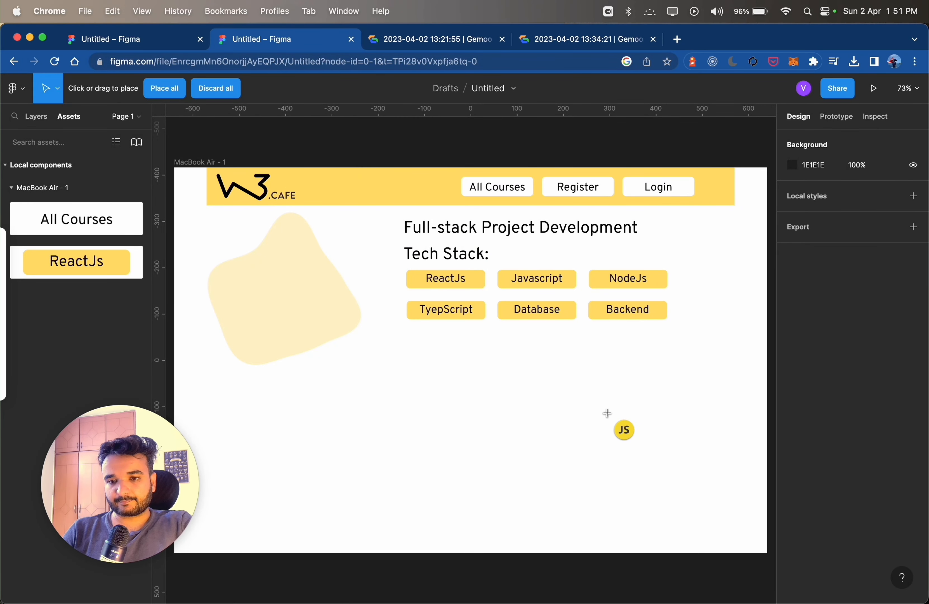
click(610, 417)
drag(639, 443, 322, 316)
right_click(319, 312)
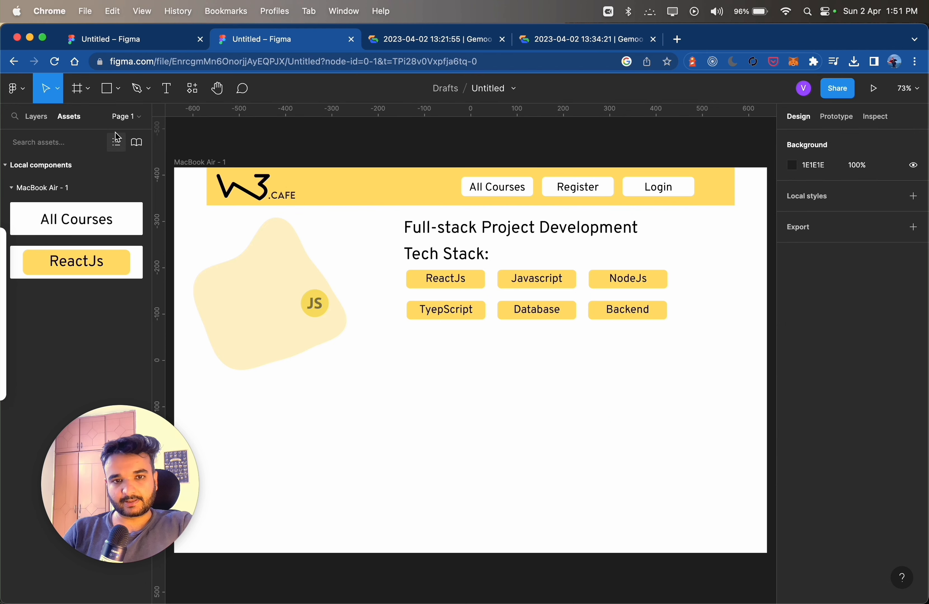
Place the React logo image from Downloads at 128 × 128 and move it onto the upper part of the blob
click(15, 88)
mouse_move(87, 246)
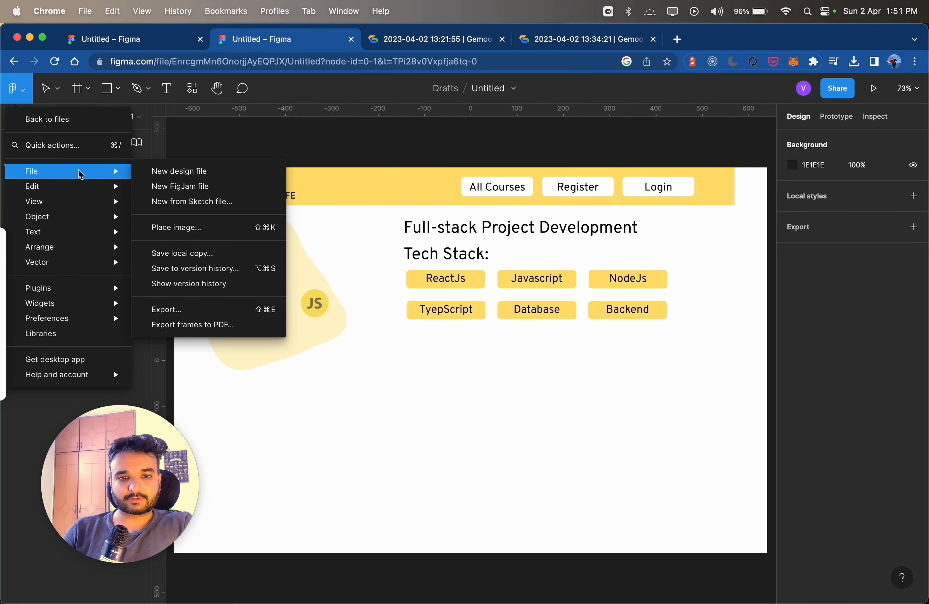
click(223, 229)
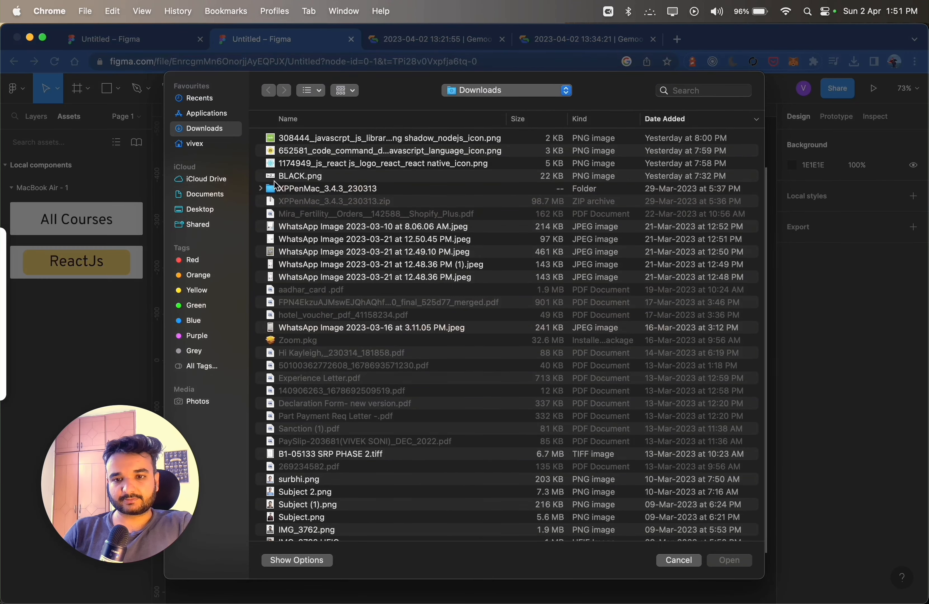
double_click(296, 159)
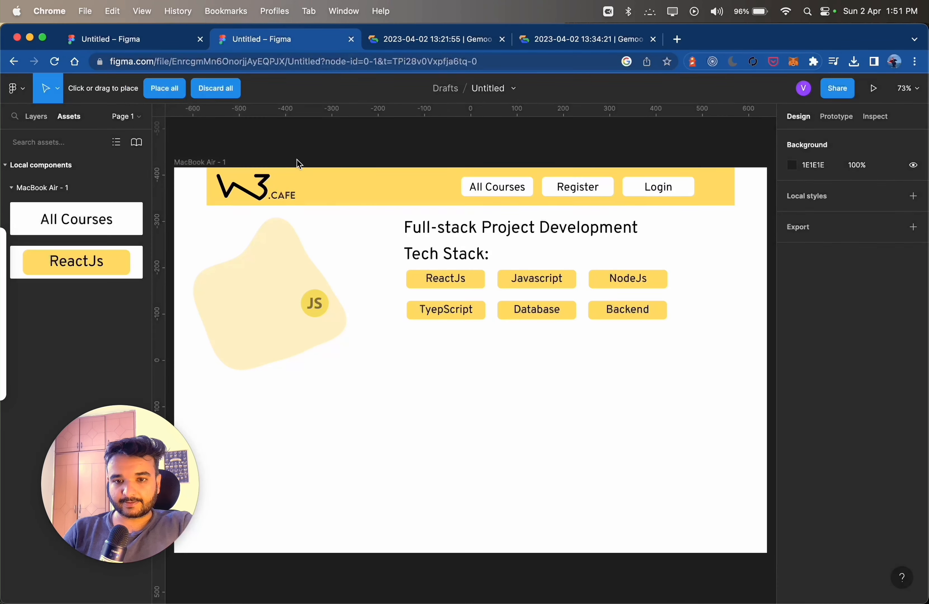
click(380, 383)
drag(382, 386, 296, 288)
Try to place the Node.js icon image directly onto the blob
click(16, 89)
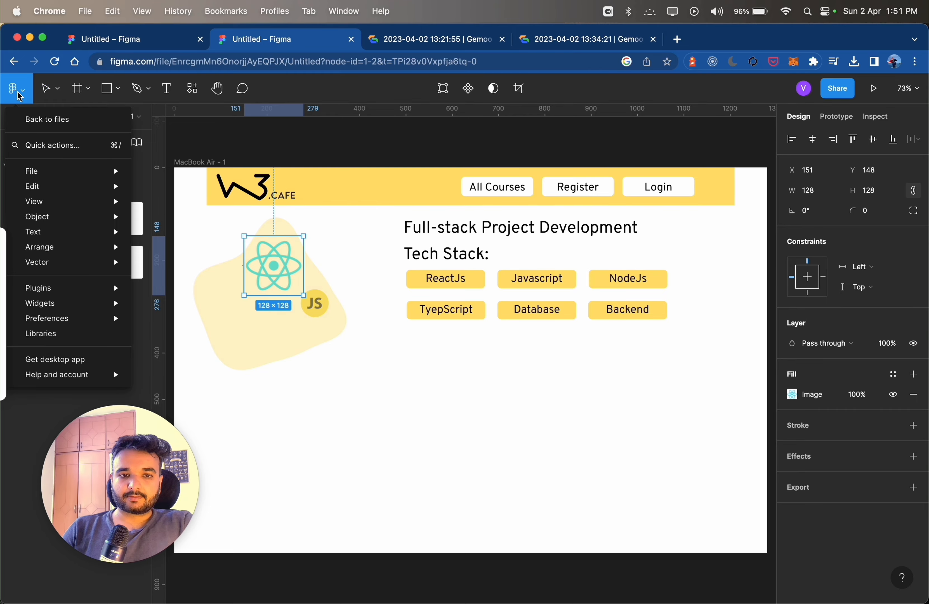
mouse_move(54, 180)
click(199, 227)
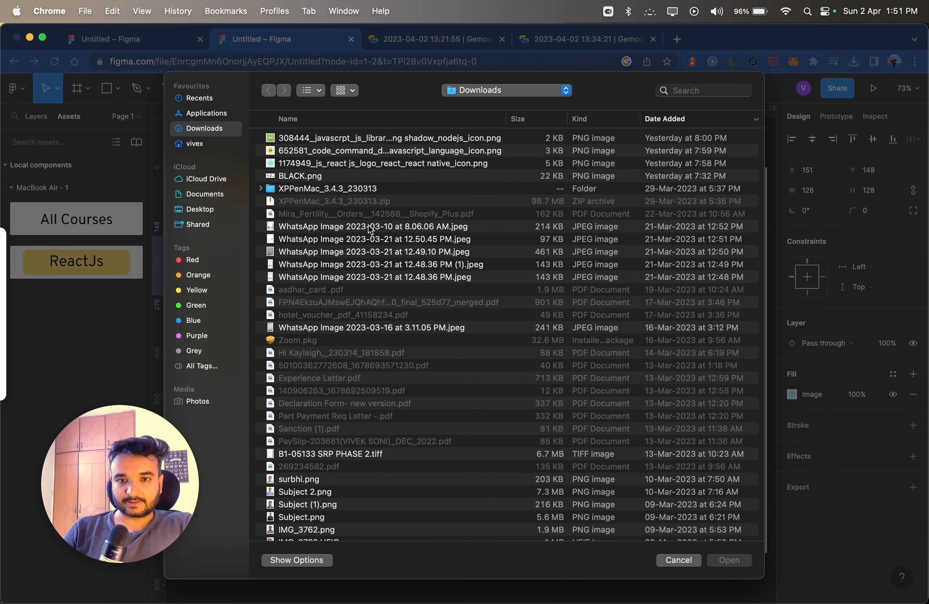
double_click(319, 140)
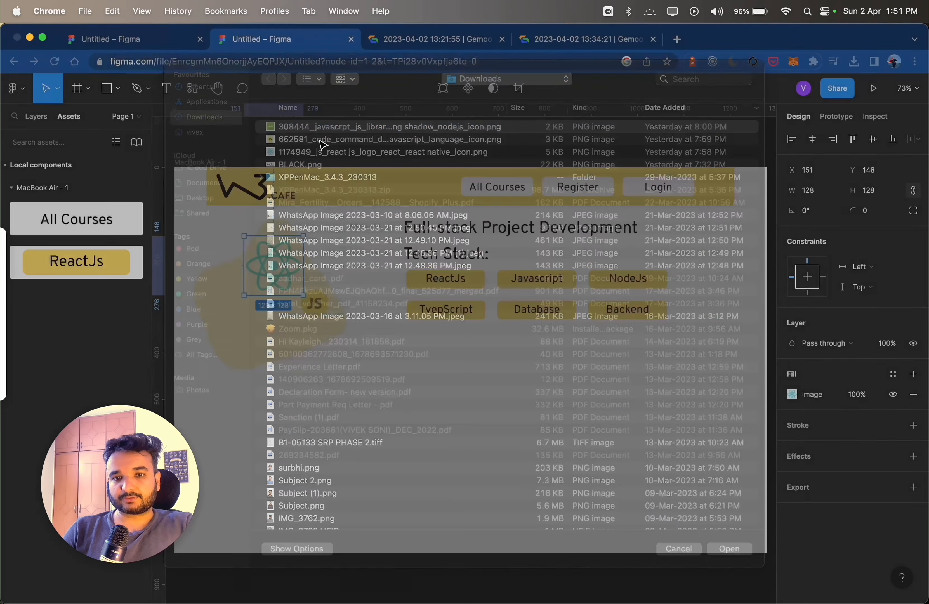
click(235, 311)
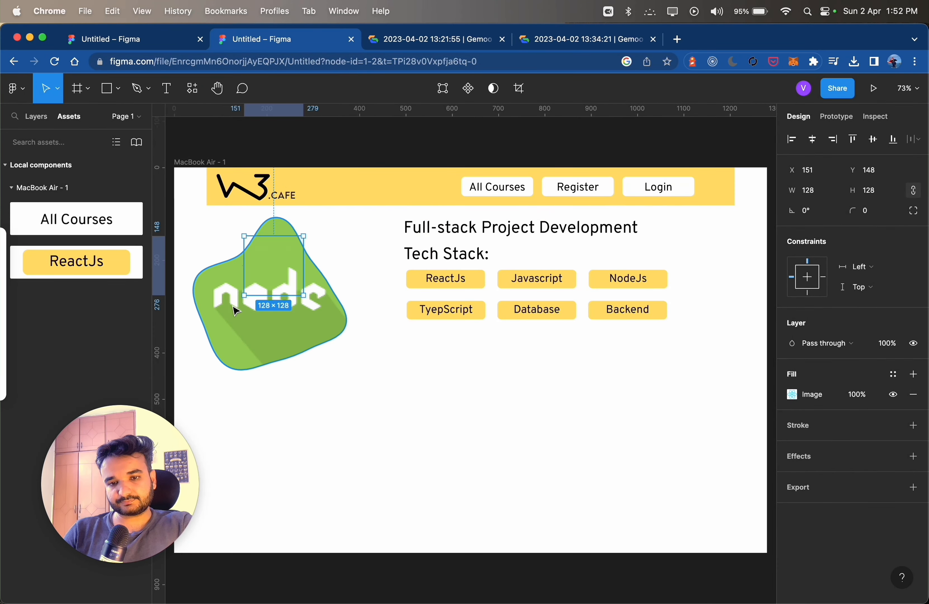
key(super+z)
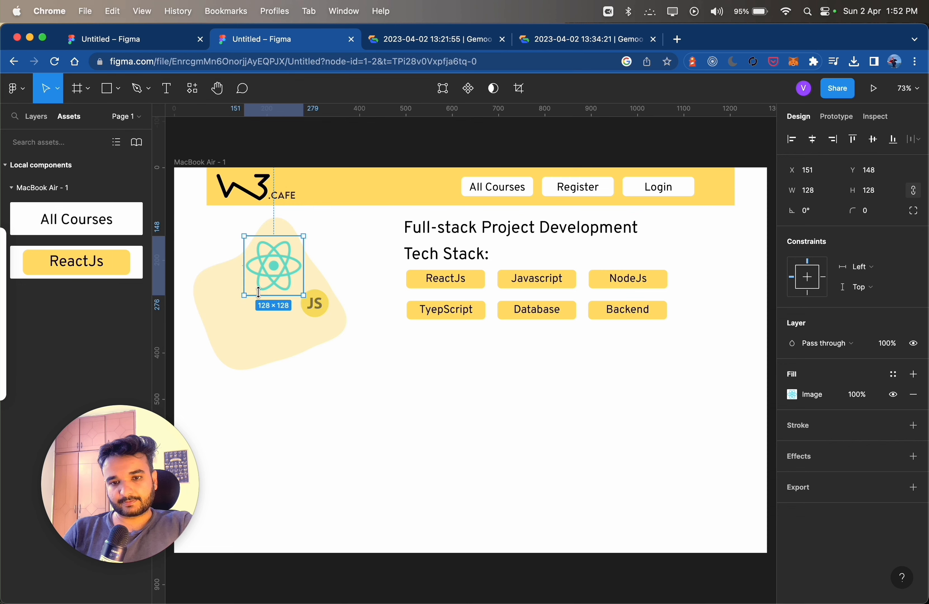
click(503, 459)
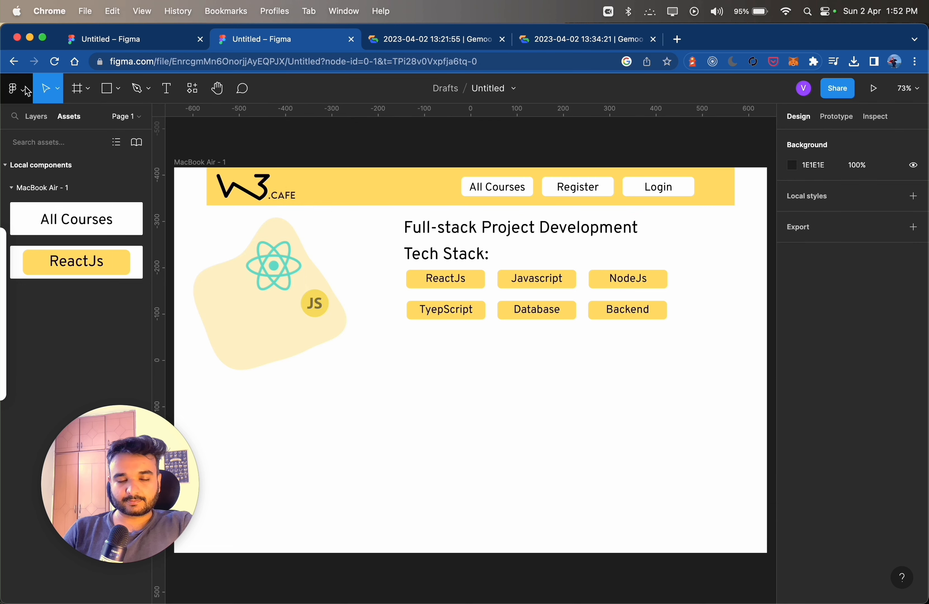
Place the Node.js icon image on empty page space at about 108 × 108 and move it onto the blob's lower left
click(14, 88)
click(193, 226)
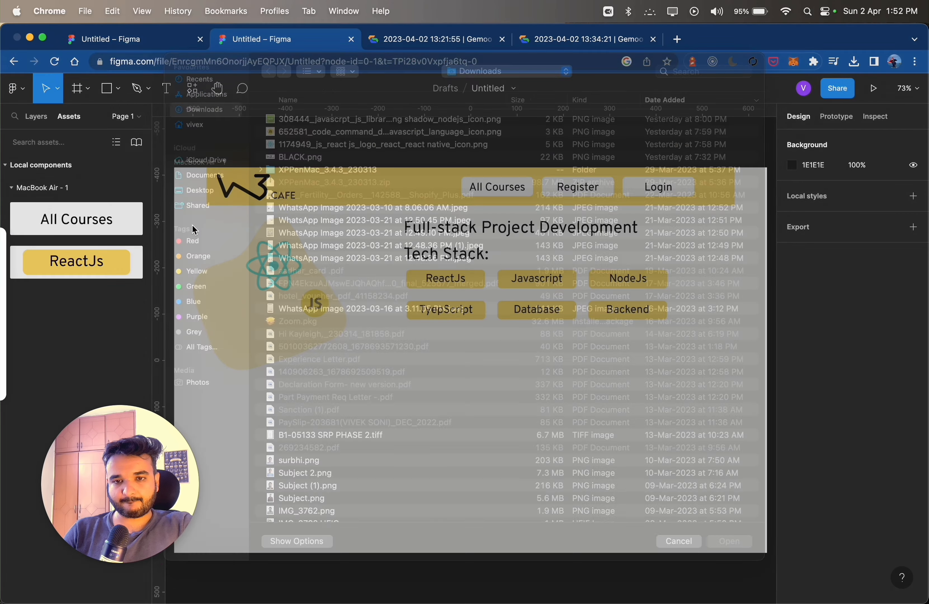
double_click(301, 139)
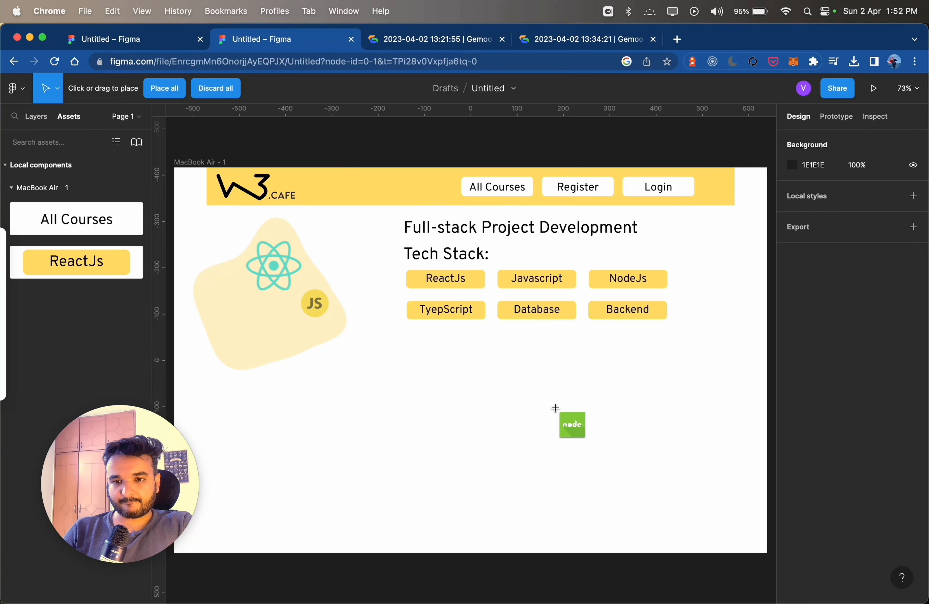
click(556, 409)
drag(585, 439, 257, 339)
click(428, 389)
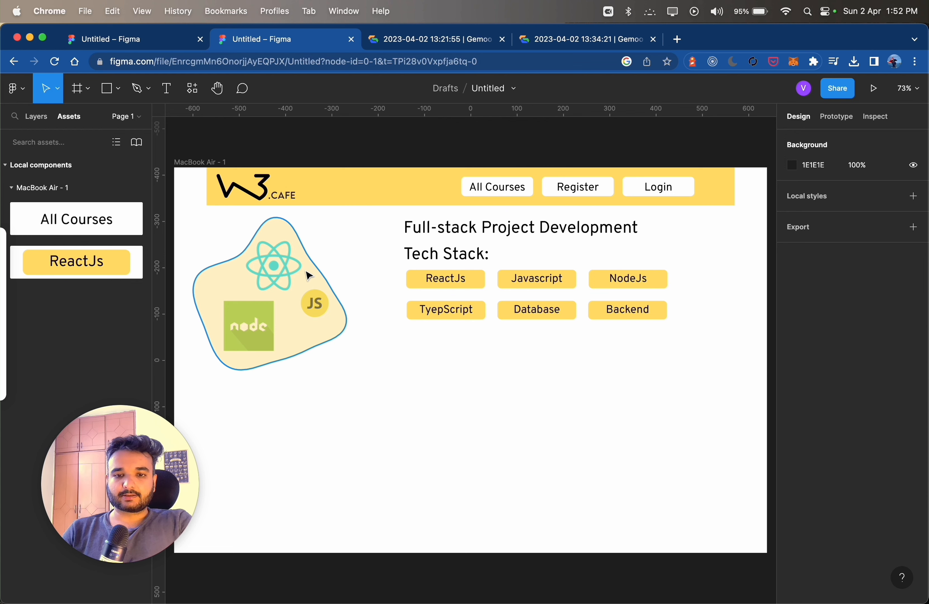
Show the page's layers and collapse all the yellow_button instances in the layer list
click(309, 276)
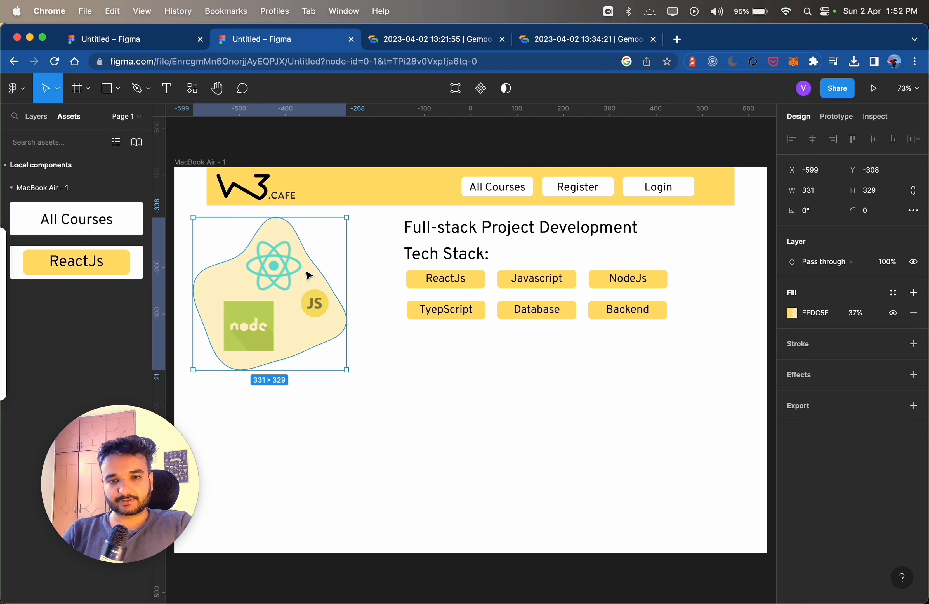
click(28, 120)
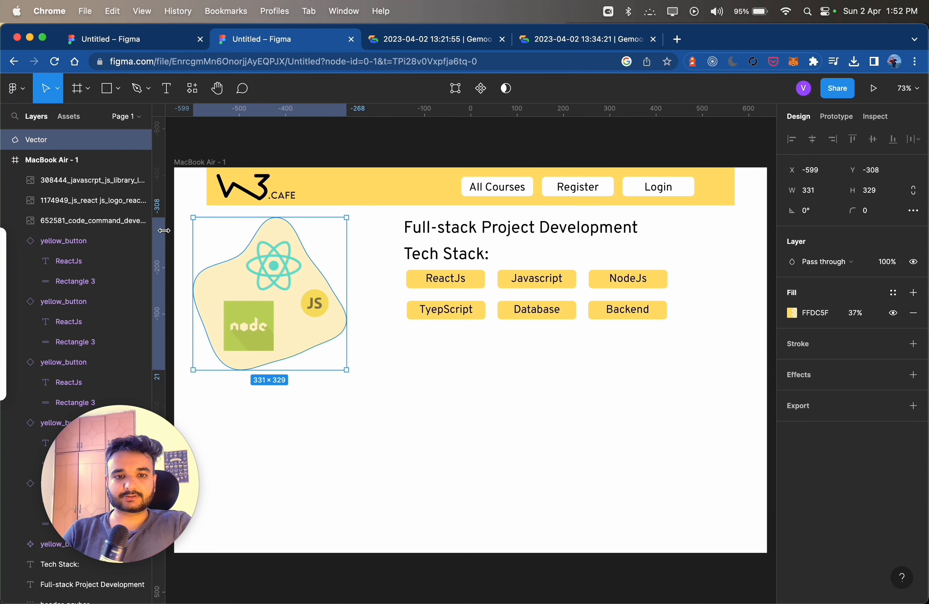
click(79, 187)
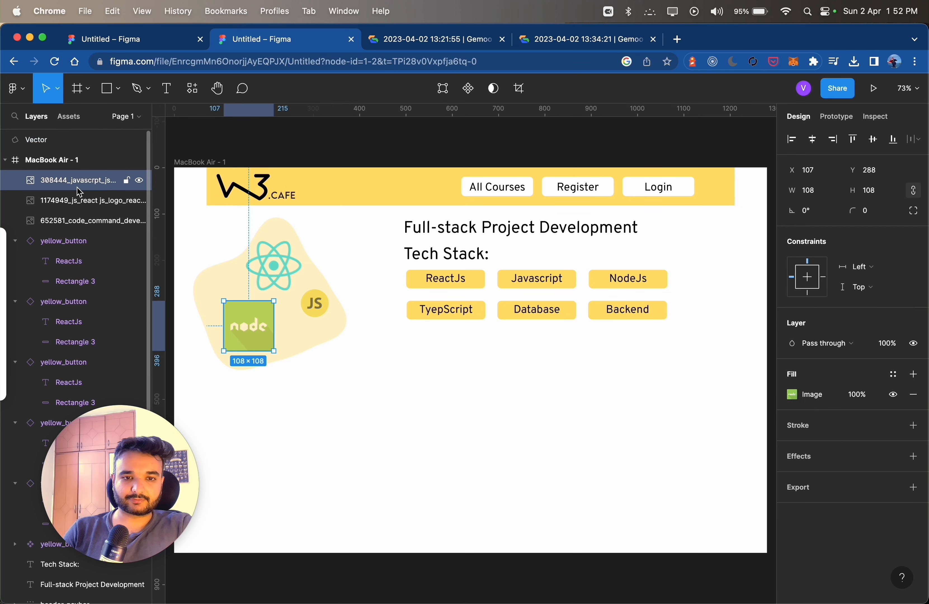
shift+click(80, 207)
shift+click(81, 225)
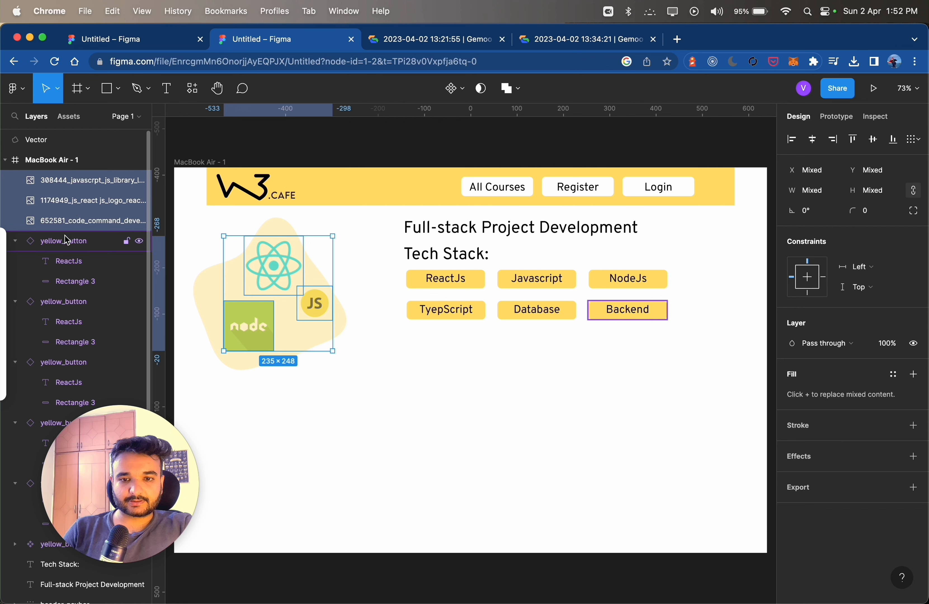
scroll(47, 276, down, 3)
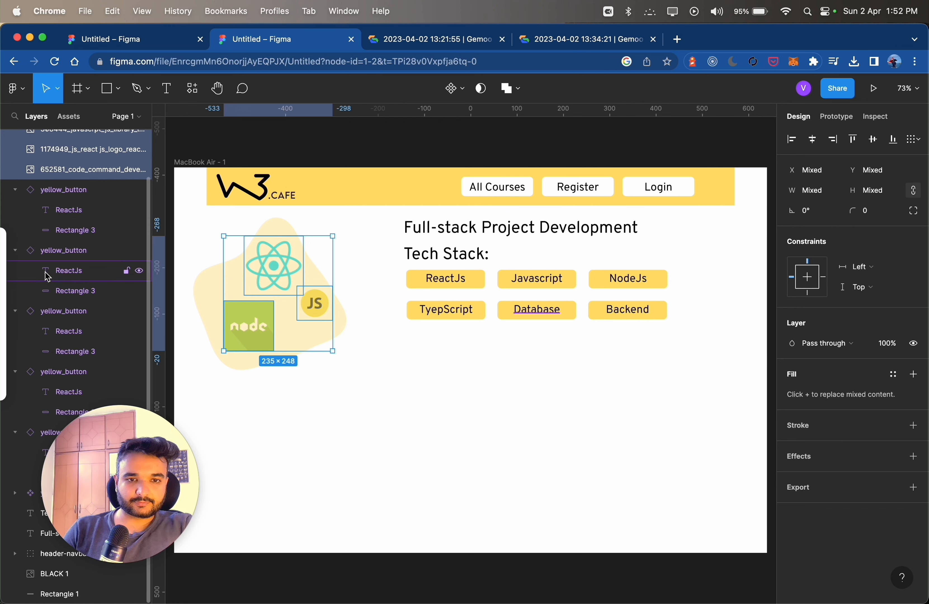
click(16, 190)
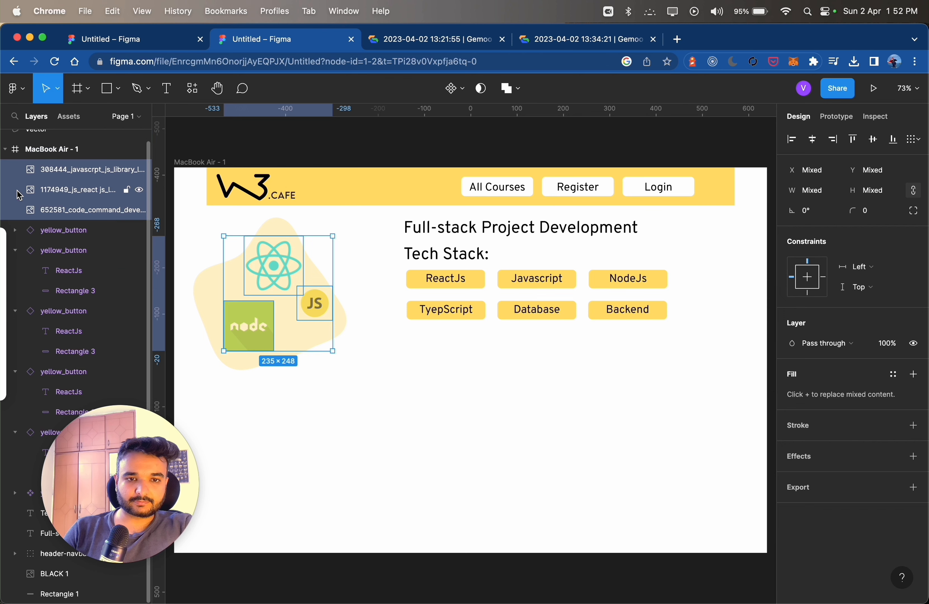
click(17, 251)
click(16, 342)
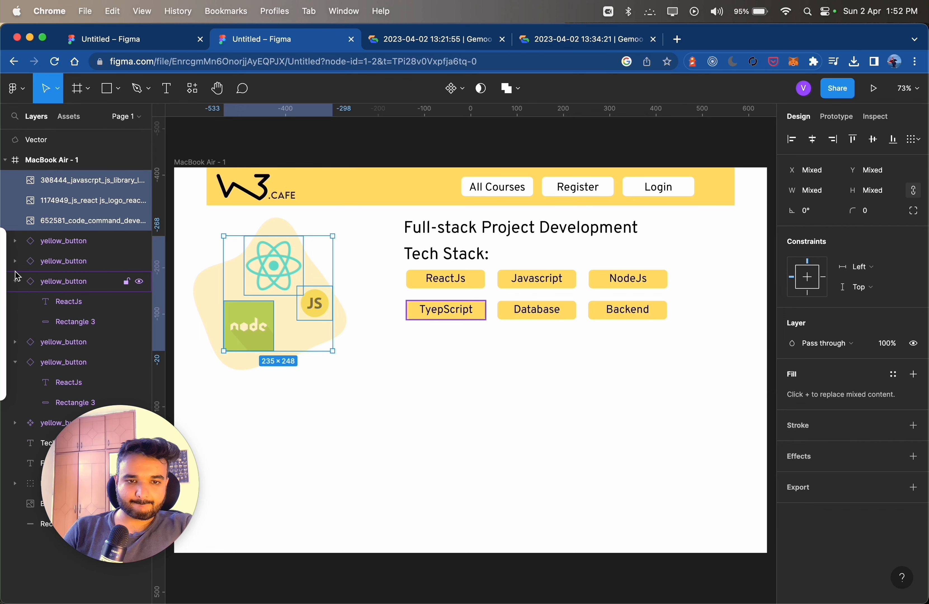
click(15, 282)
click(16, 321)
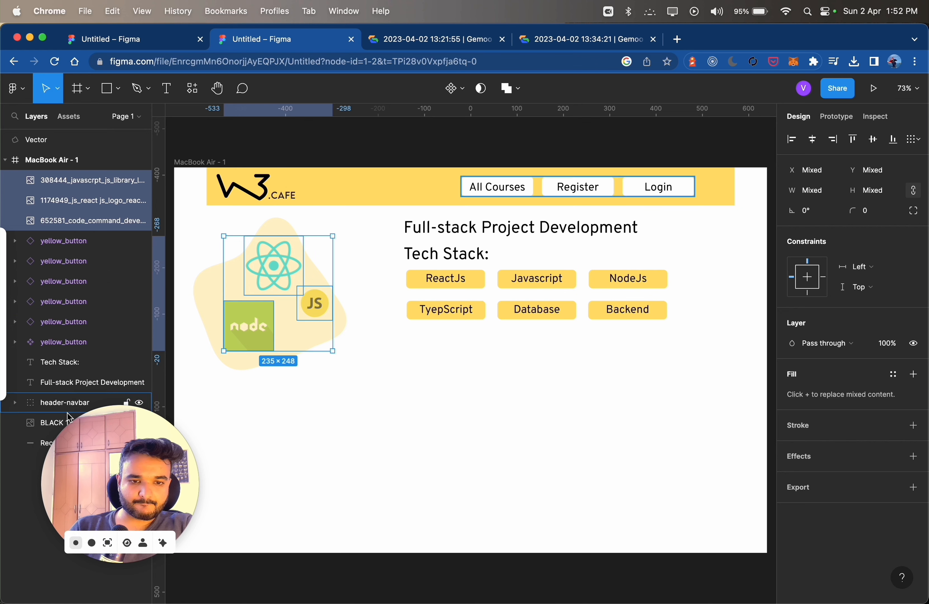
Move the blob's Vector layer into the MacBook Air - 1 frame, above the three icon images
click(386, 399)
click(345, 331)
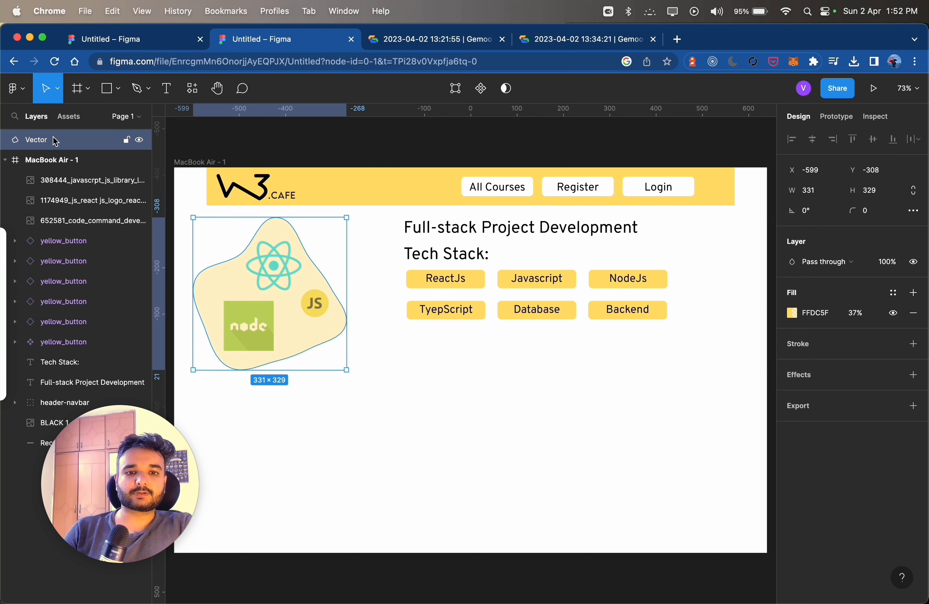
drag(55, 143, 57, 168)
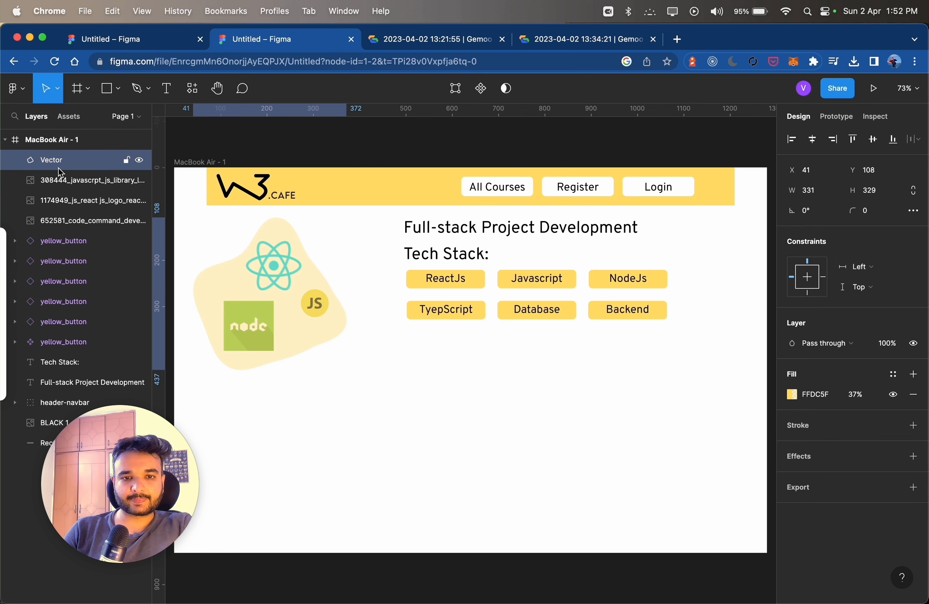
Group the blob with the Node.js, React and JavaScript icon images and shrink the group slightly
shift+click(77, 187)
shift+click(78, 200)
shift+click(78, 221)
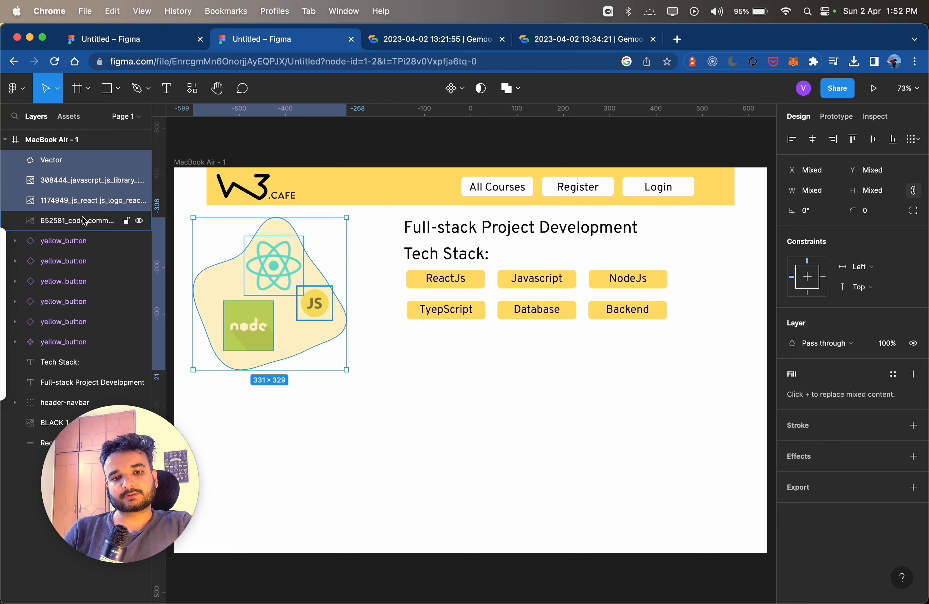
right_click(81, 199)
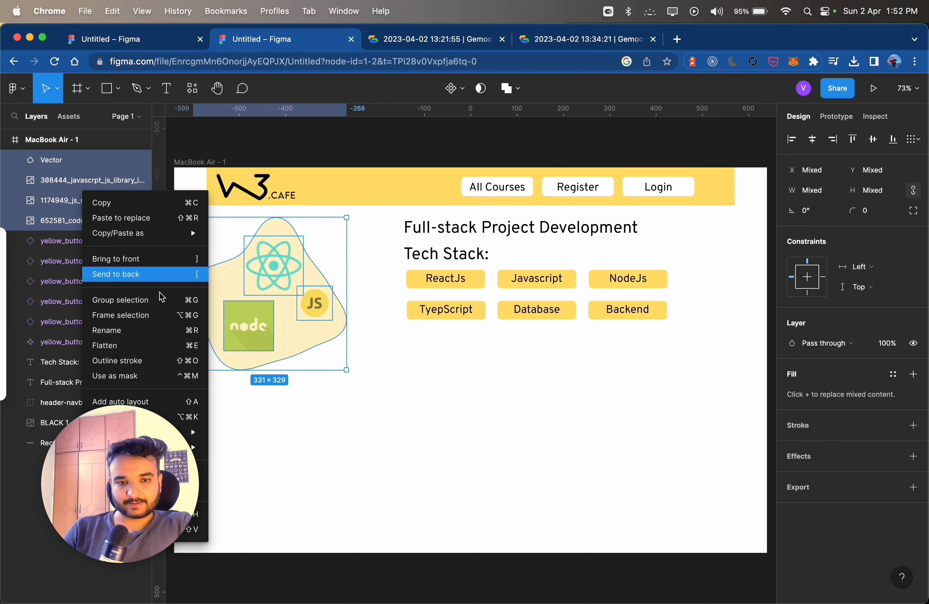
click(149, 301)
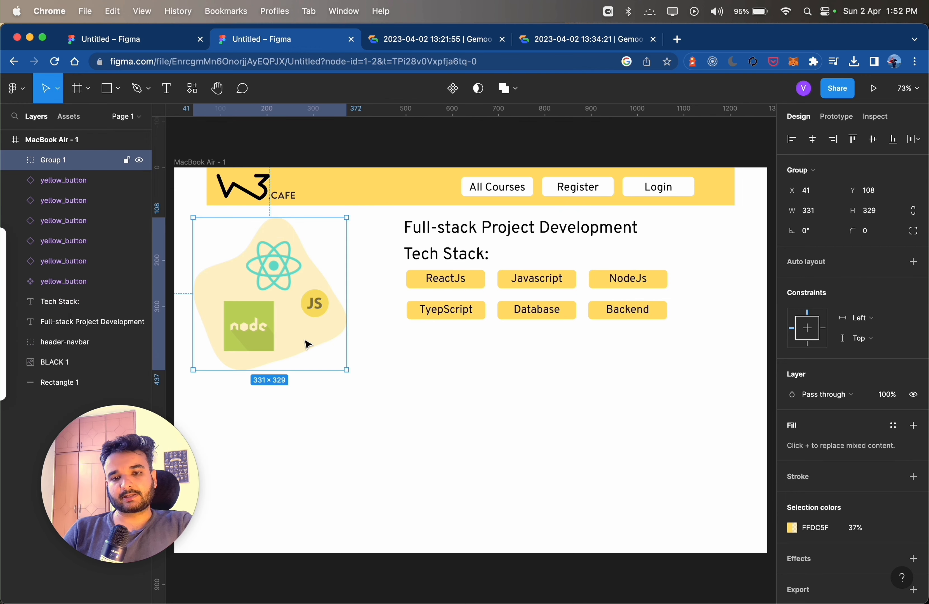
drag(348, 372, 321, 347)
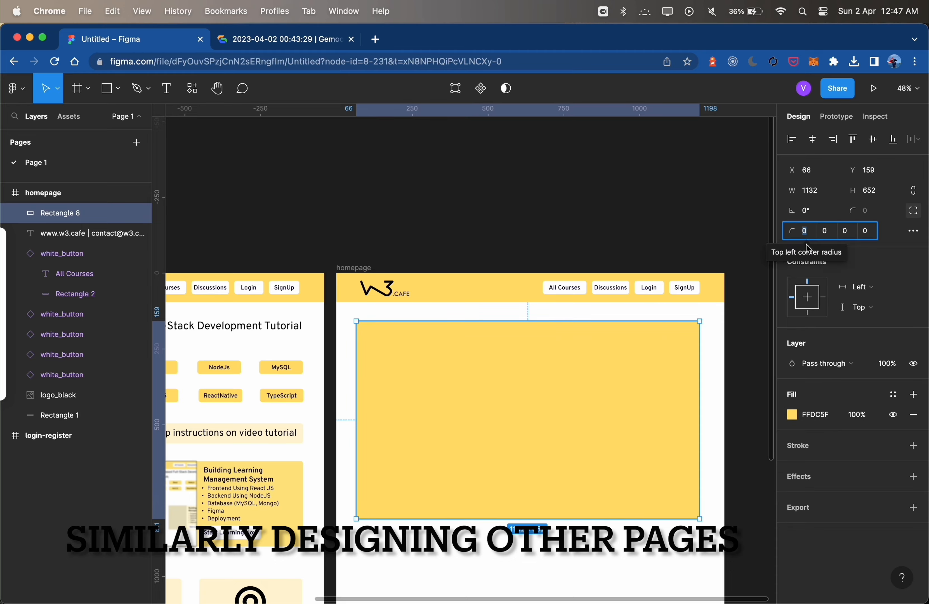
Add input-field components for Name, Email, Password and Confirm Password with a SignUp button on the homepage's yellow rectangle
click(69, 116)
drag(77, 216, 652, 368)
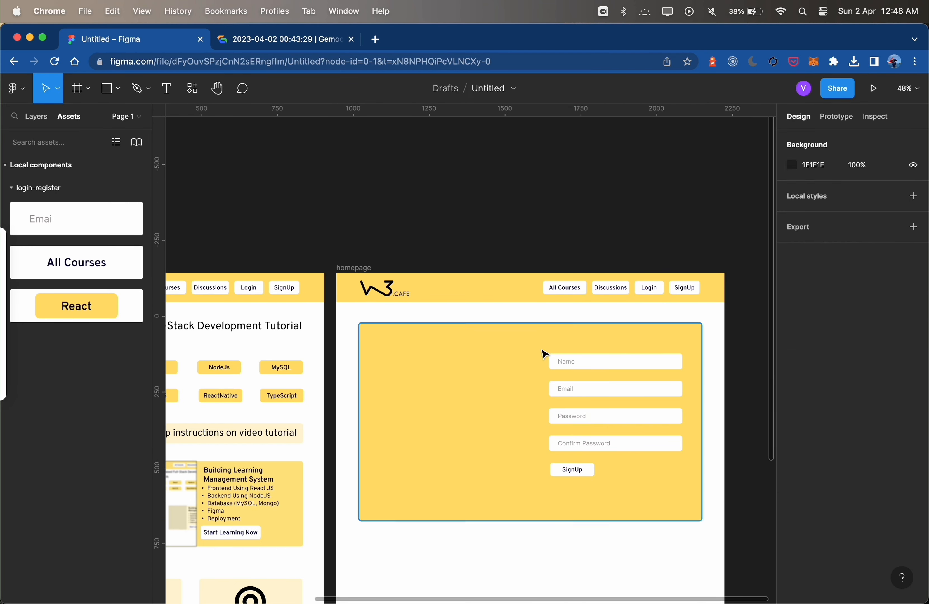
drag(566, 362, 602, 396)
Add a "SignUp" text heading at size 40 above the Name field
click(166, 88)
click(553, 351)
text(SignUp)
click(635, 563)
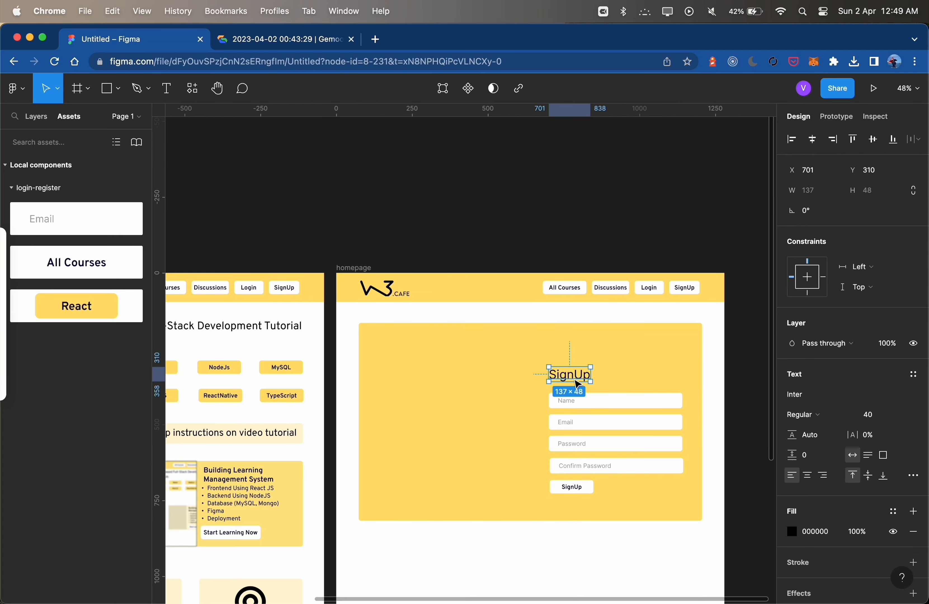
Add SignUp and Login white buttons above the form heading with the text "or" between them
drag(76, 262, 608, 349)
double_click(576, 349)
text(SignUp)
double_click(624, 349)
text(Login)
drag(620, 350, 628, 349)
click(612, 350)
text(or)
click(902, 416)
click(898, 444)
drag(574, 379, 577, 379)
Draw a grey rectangle over the left part of the yellow form panel and set a corner radius of 8
click(106, 87)
drag(359, 324, 519, 522)
click(914, 211)
text(8)
click(466, 469)
click(792, 414)
click(695, 348)
click(686, 544)
drag(762, 472, 659, 473)
click(641, 558)
click(540, 567)
scroll(541, 566, down, 6)
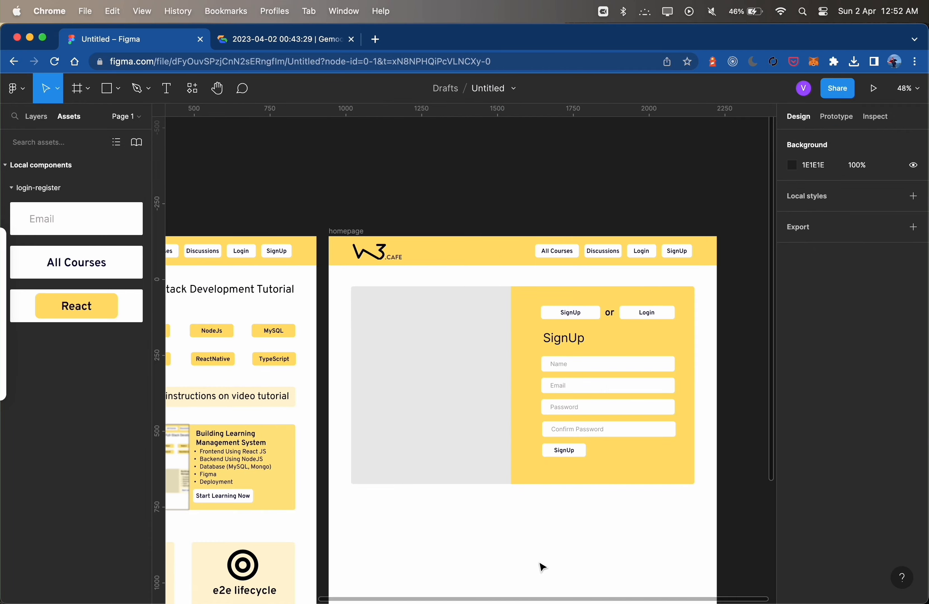
Rename the sign-up form frame as login-register and the course tutorial frame as homepage
scroll(545, 442, up, 3)
scroll(703, 235, left, 7)
click(36, 116)
click(48, 212)
double_click(73, 193)
text(login-register)
double_click(52, 214)
text(homepage)
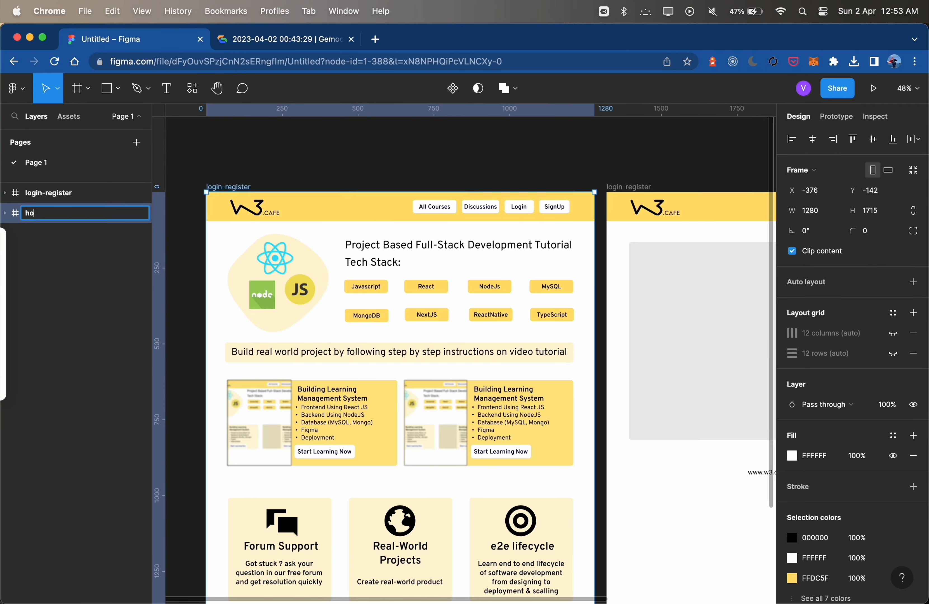
Duplicate the login-register frame, naming the original course-page and removing the form content from the copy
key(super+d)
double_click(52, 212)
text(course-page)
key(Delete)
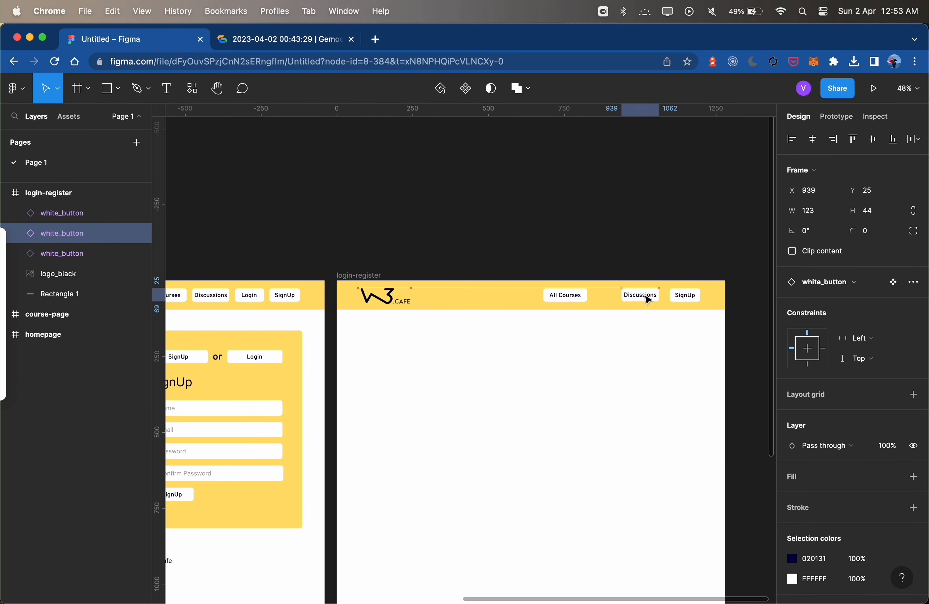